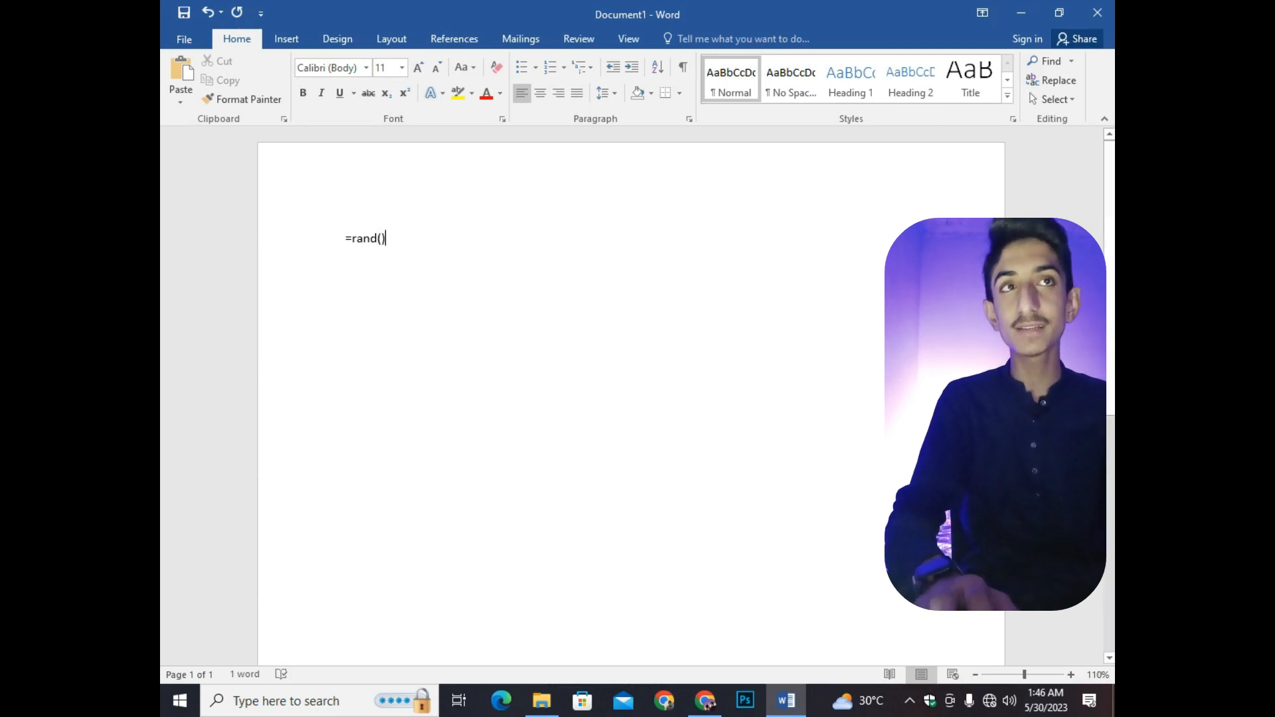
- Generate the default sample paragraphs from the =rand() formula already entered in the document
key(ctrl+a)
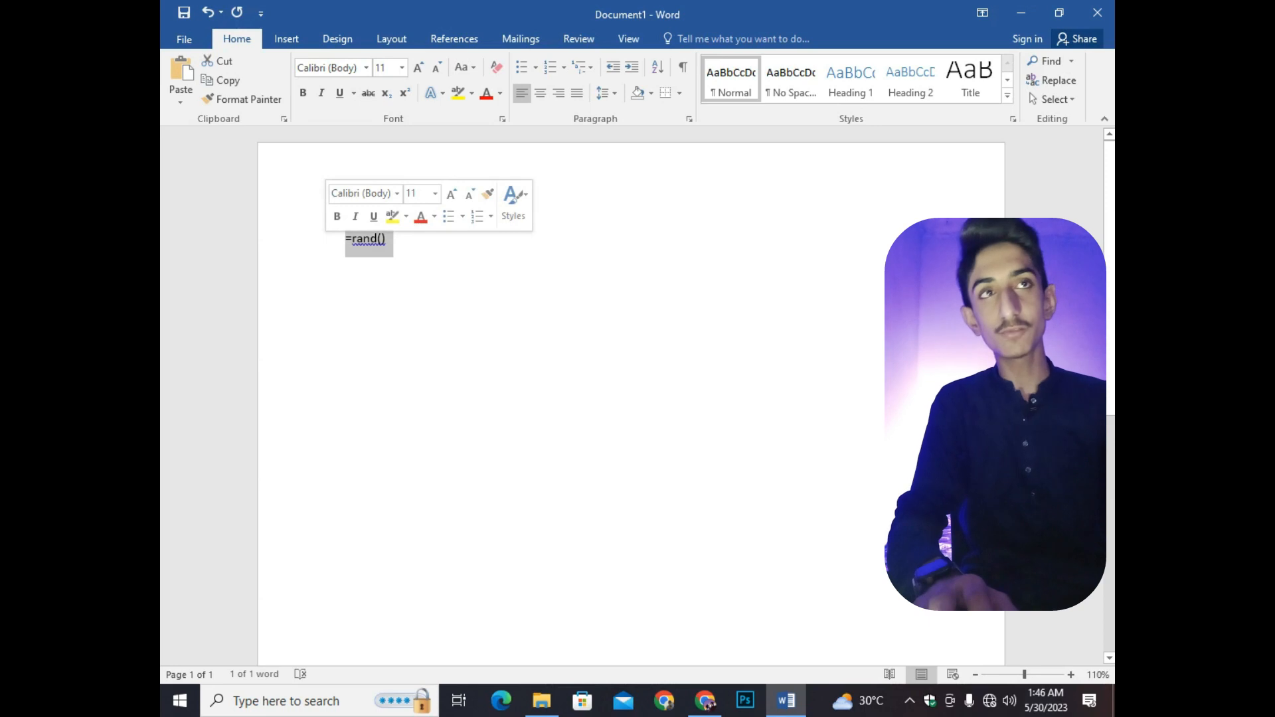
click(386, 238)
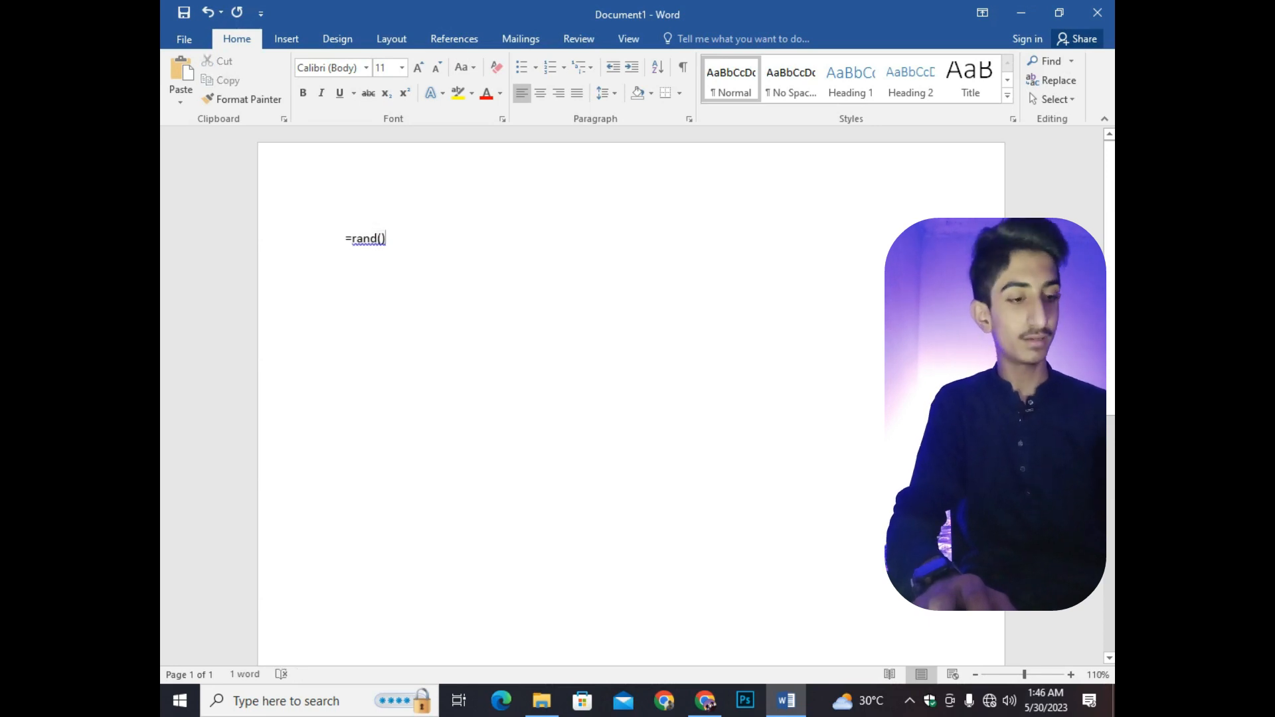
key(Return)
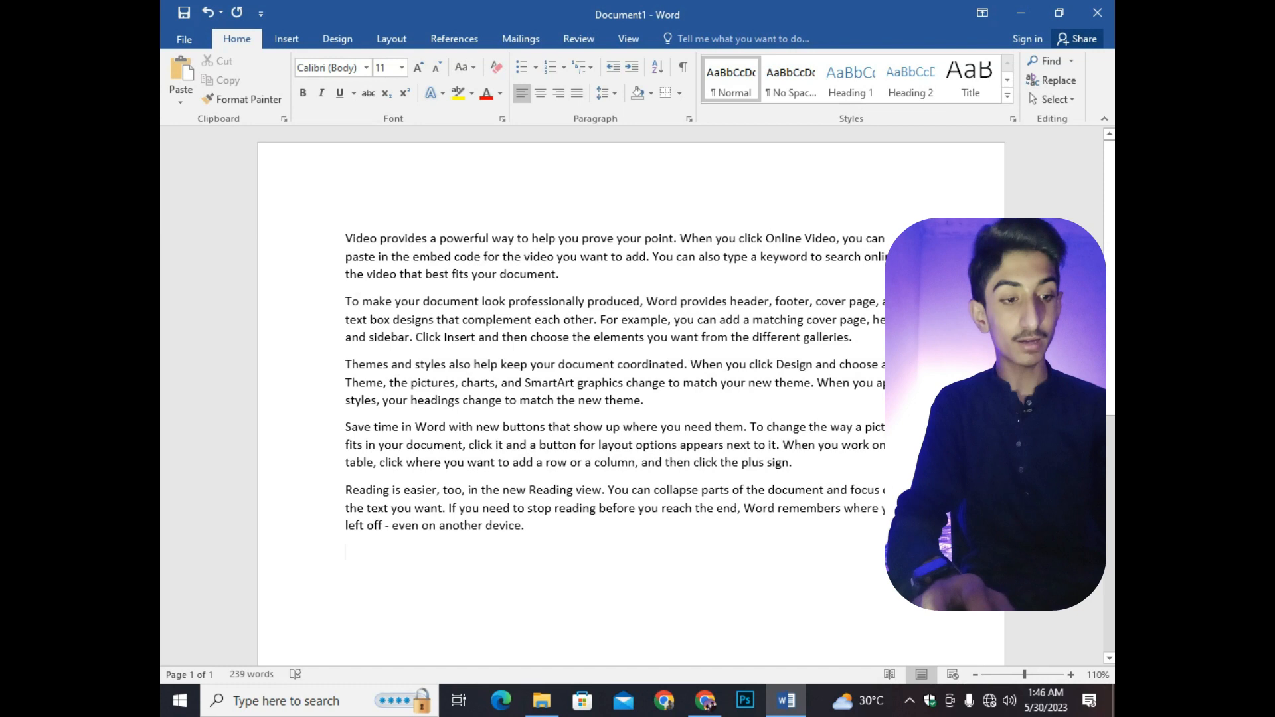
- Add 20 more sample paragraphs below the existing text with the formula =rand(20)
text(=rand)
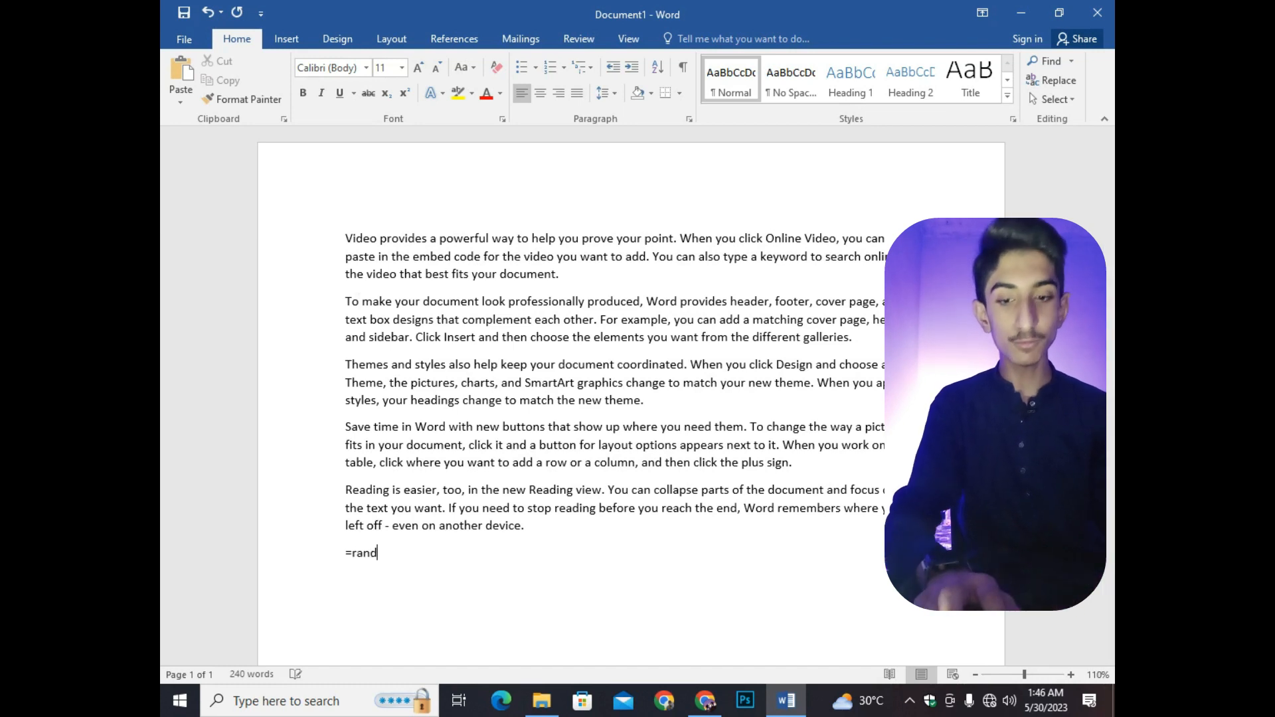
text((20)
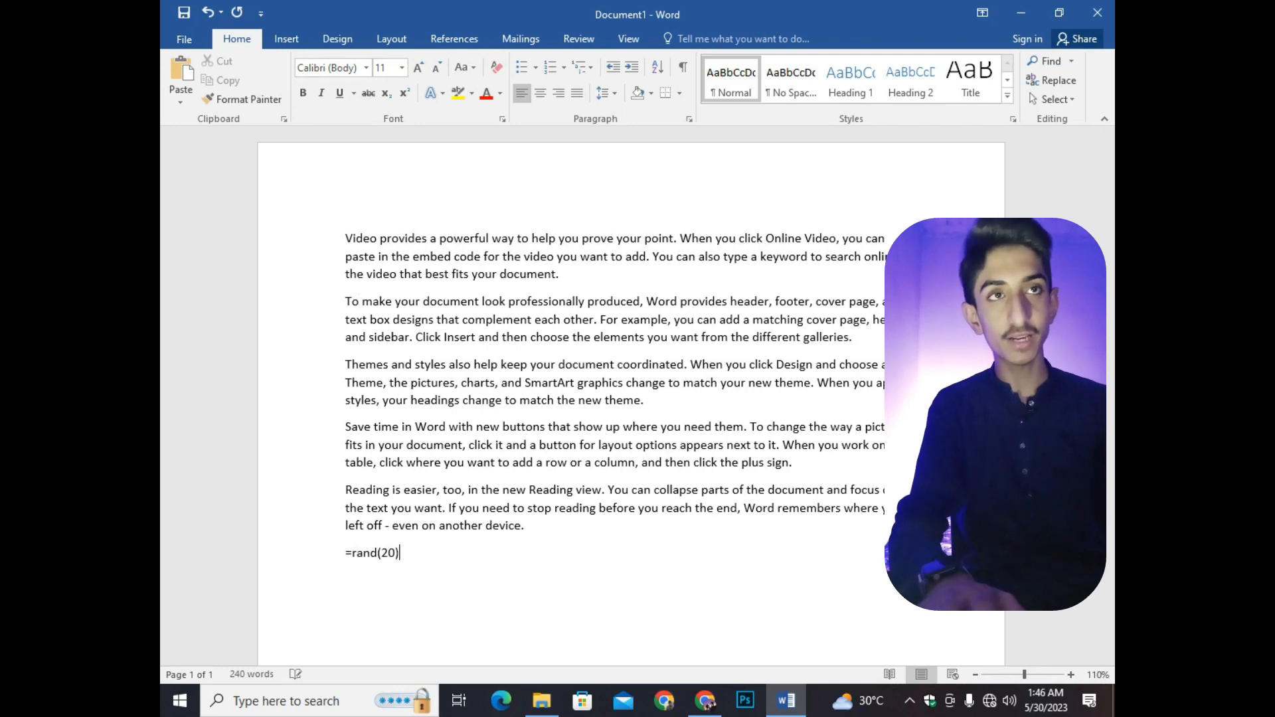
text())
key(Return)
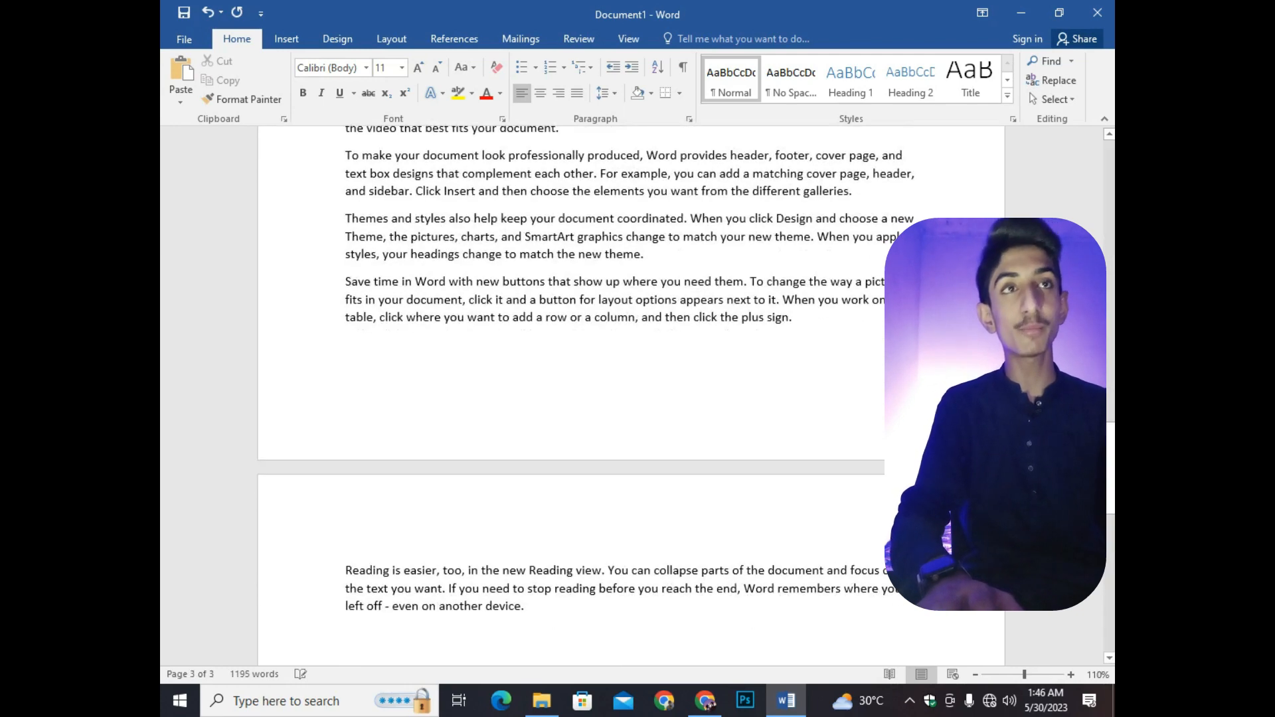
scroll(630, 399, up, 10)
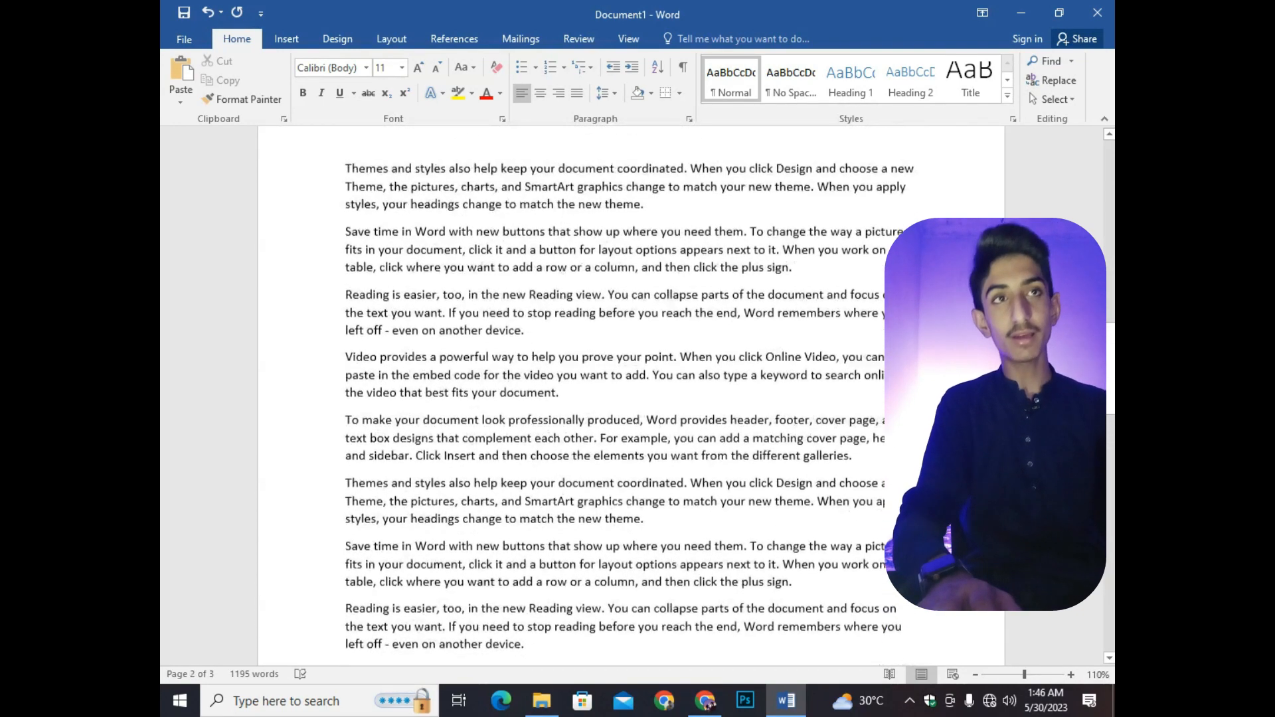
scroll(631, 399, up, 1)
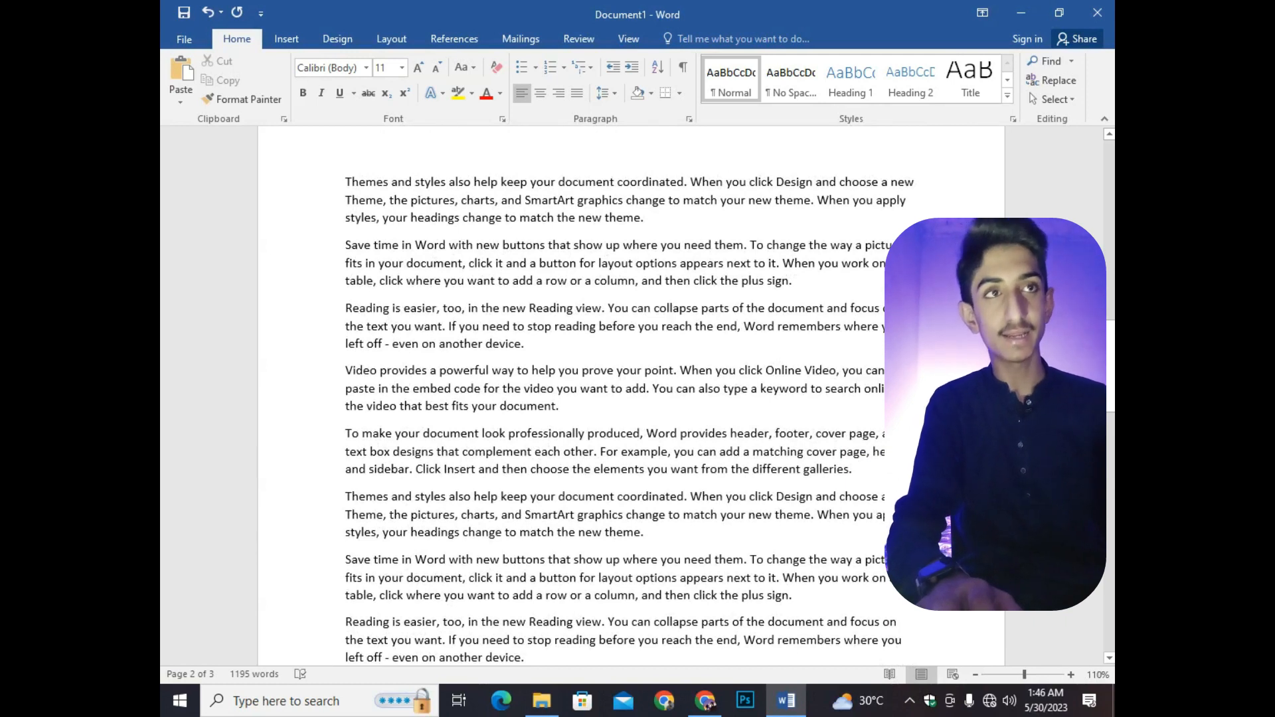
scroll(631, 398, down, 2)
- Clear the whole document and generate fresh default sample paragraphs with the formula =rand()
key(ctrl+a)
key(Delete)
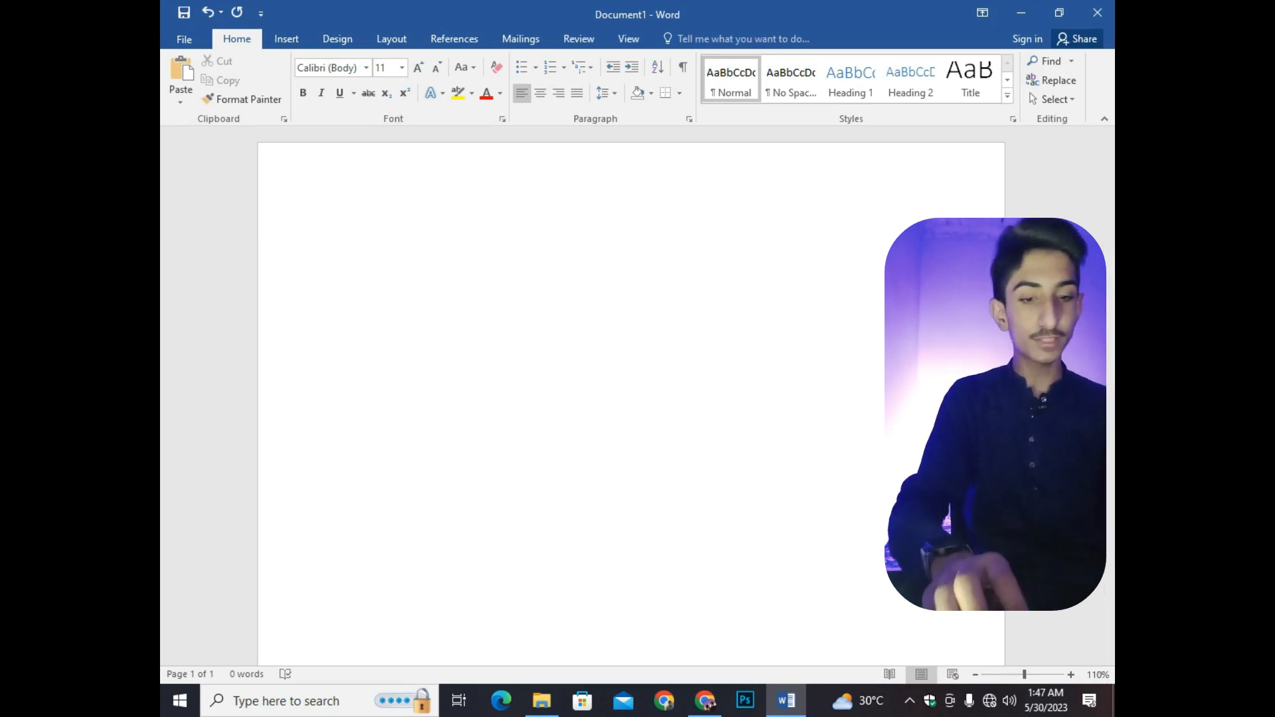
text(=rand())
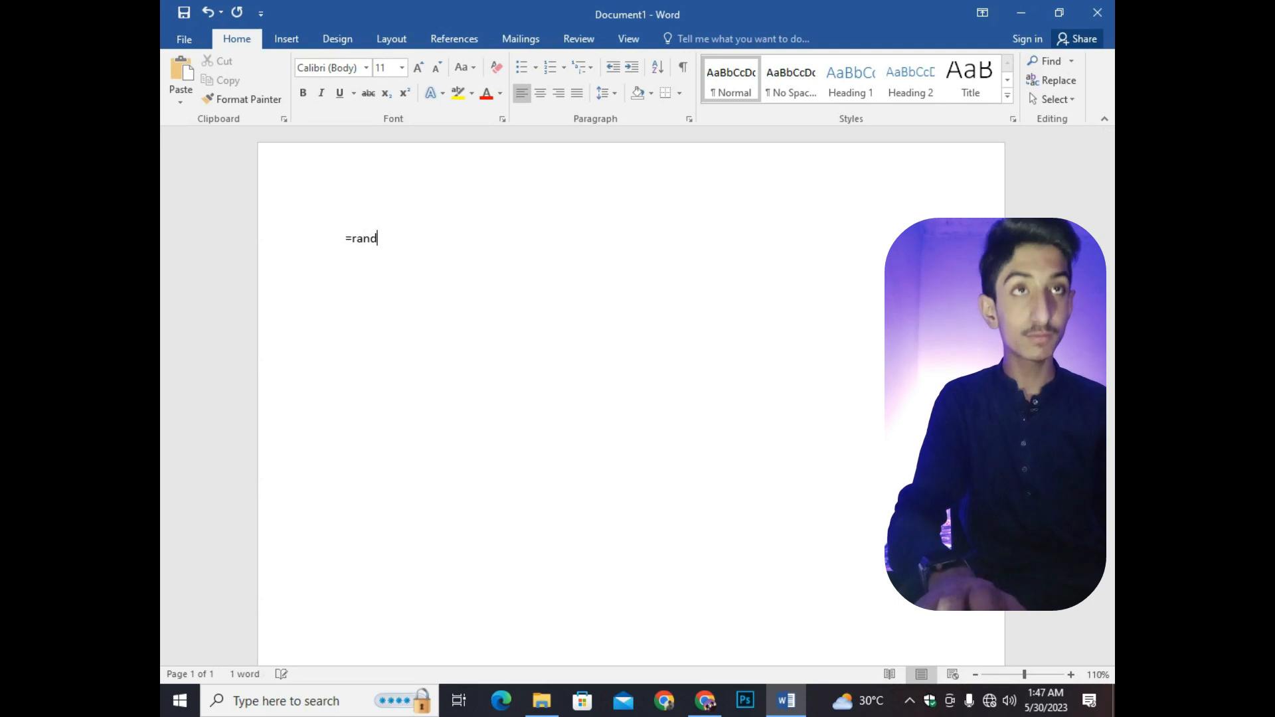
key(Return)
- Copy the first paragraph, "Video provides a powerful way", and paste it on the empty line at the end of the document
drag(337, 239, 337, 279)
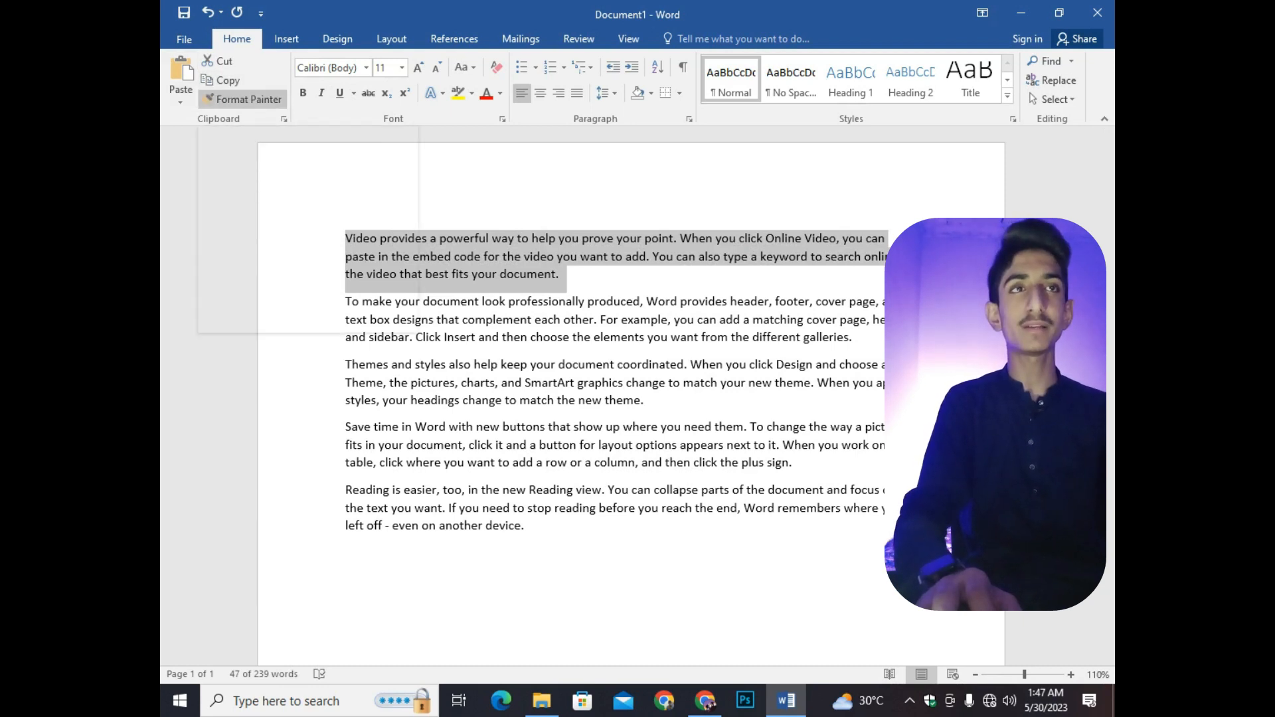
click(481, 257)
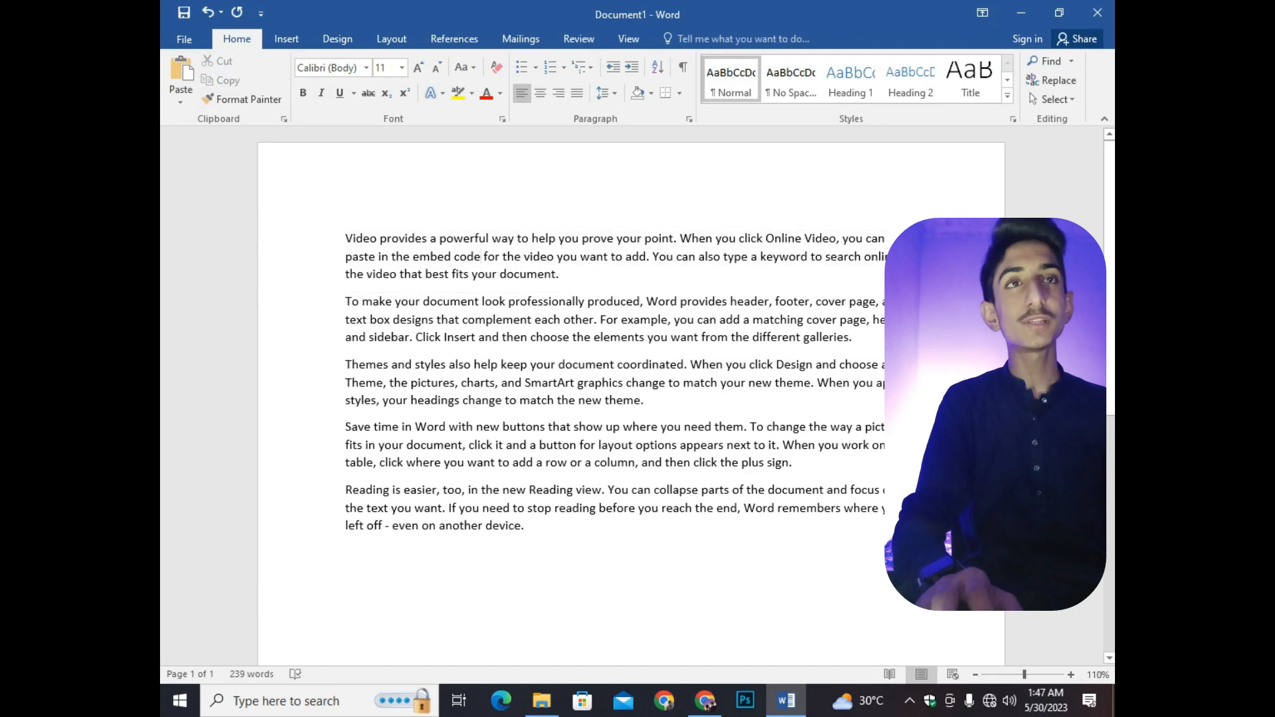
drag(348, 238, 563, 279)
key(ctrl+c)
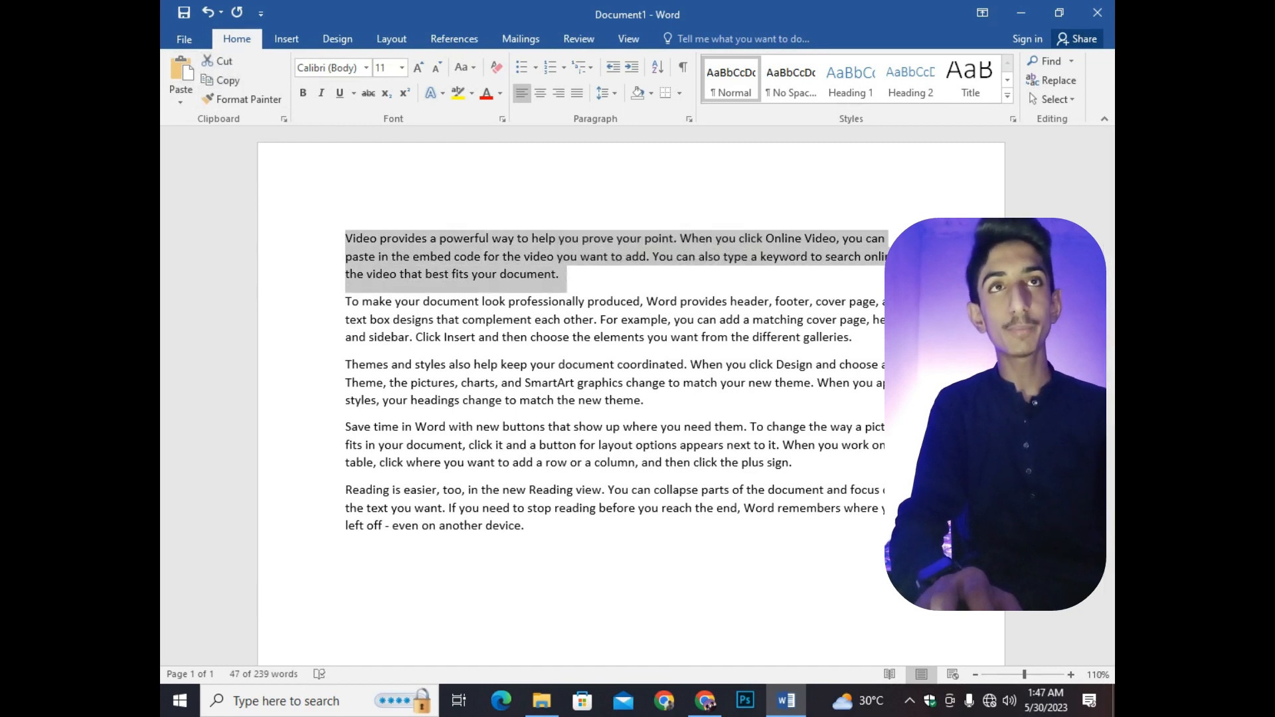
click(352, 551)
click(181, 97)
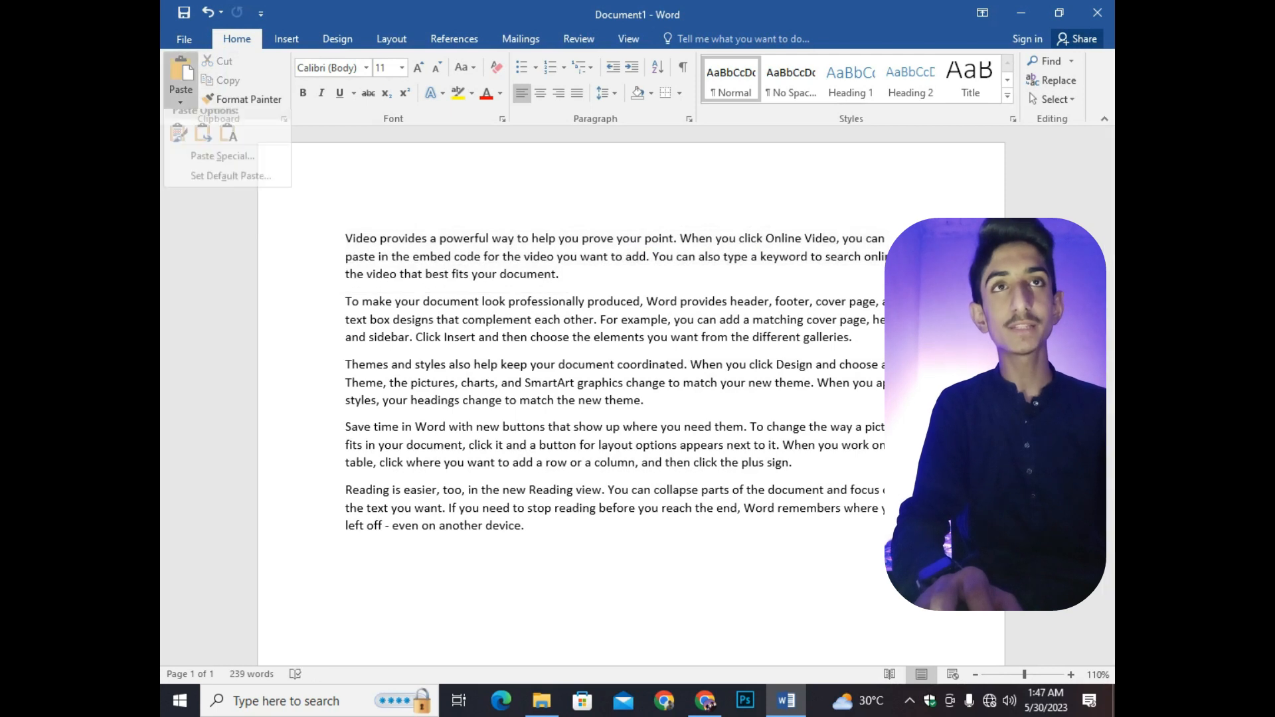
click(178, 140)
- Remove the pasted copy of the first paragraph from the end of the document
drag(345, 238, 892, 279)
drag(345, 525, 352, 669)
drag(345, 487, 561, 524)
key(Delete)
scroll(597, 398, up, 2)
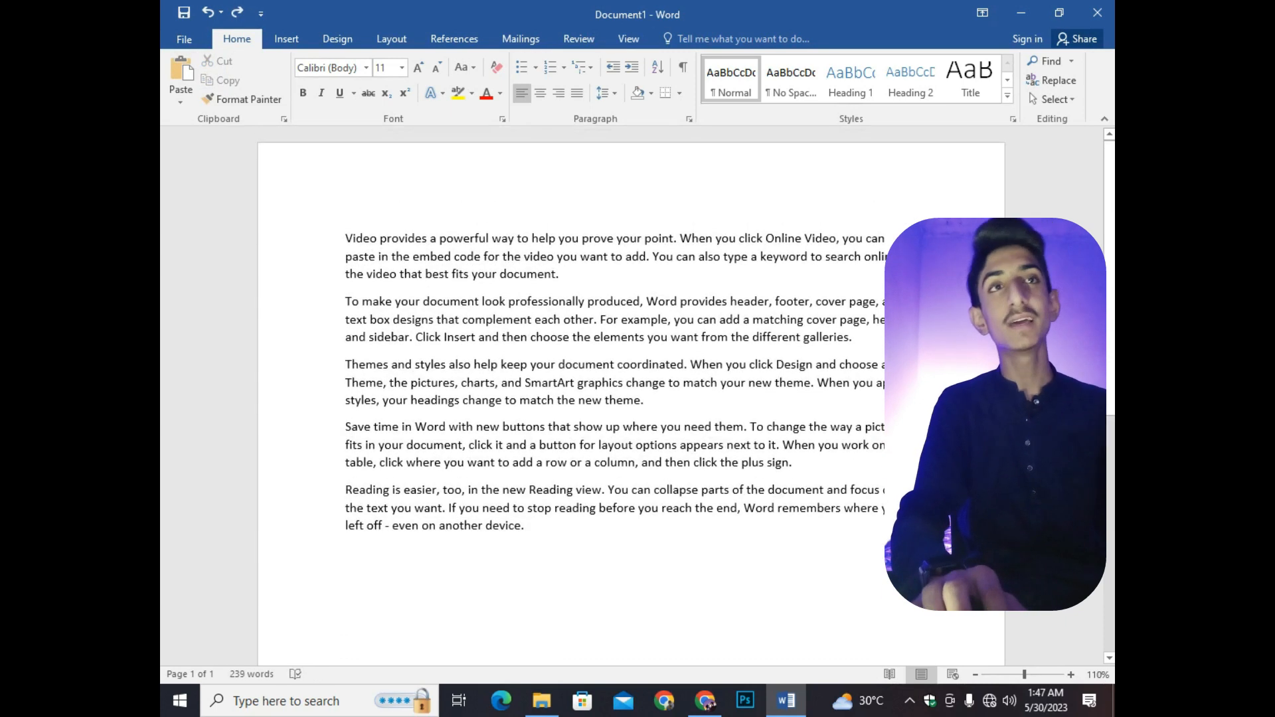
- Copy the "Video provides" paragraph to the end of the document again, and undo the paste
drag(346, 238, 564, 279)
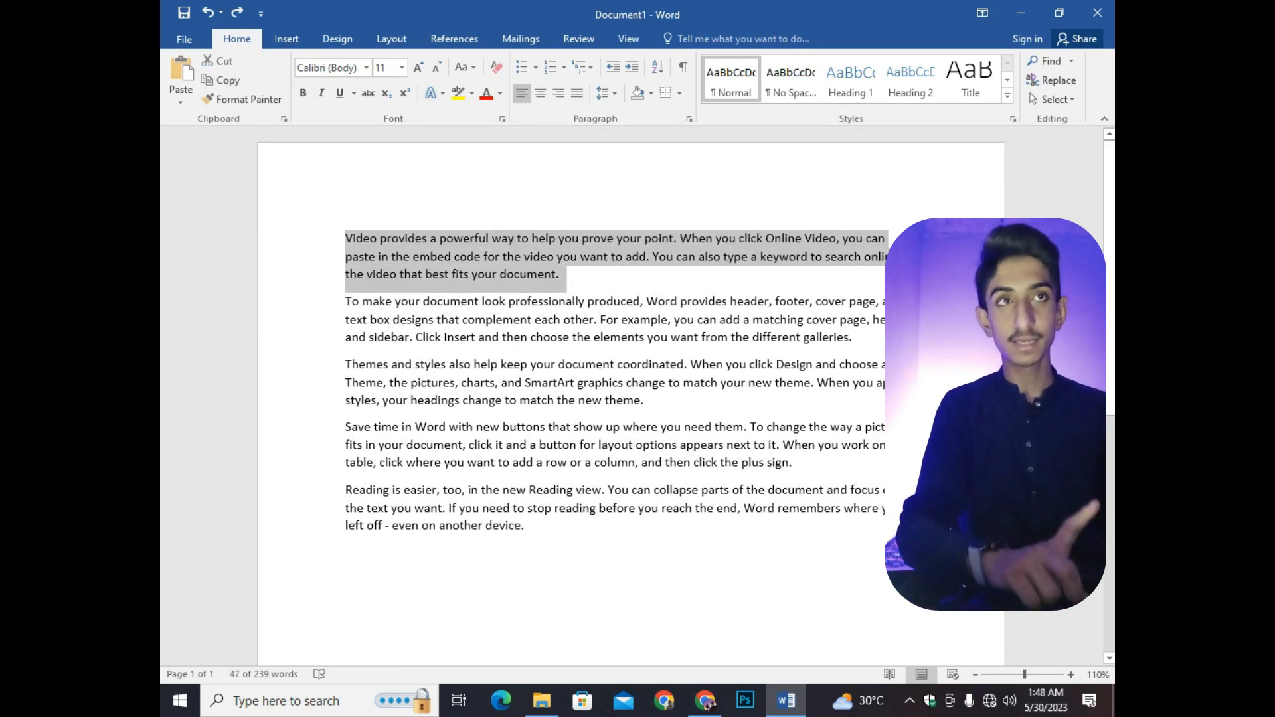
key(ctrl+c)
key(ctrl+End)
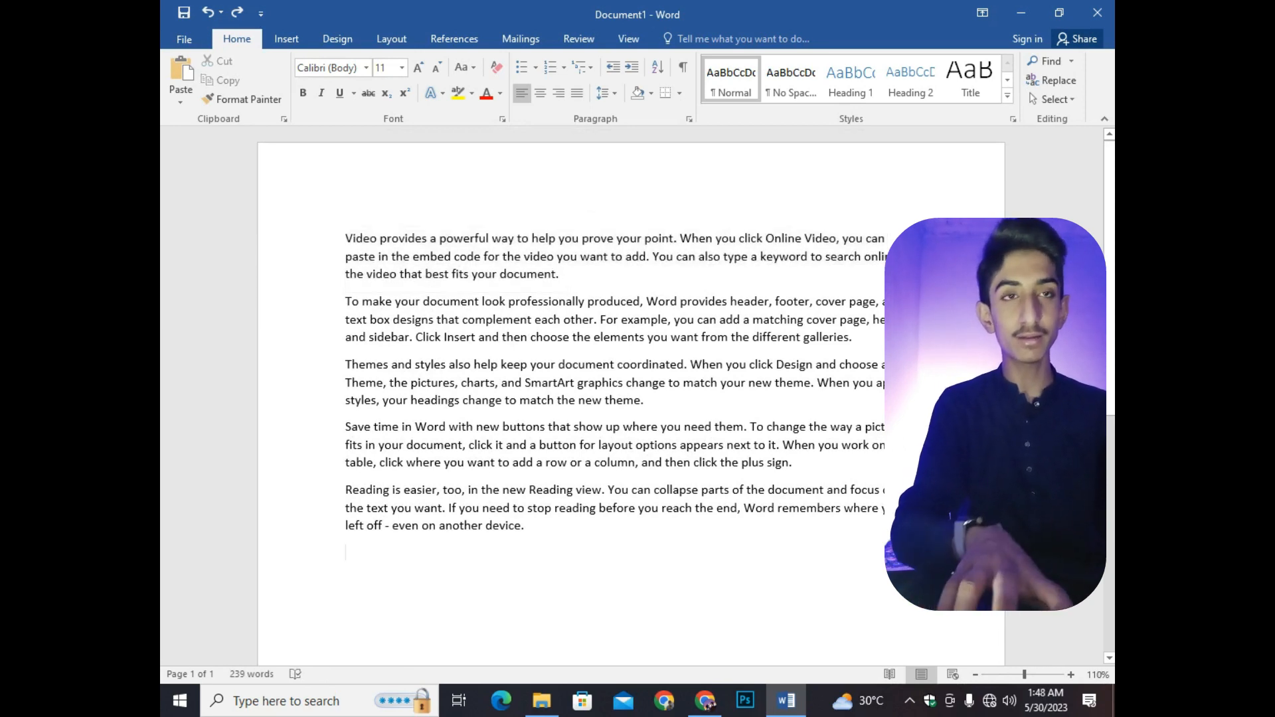
key(ctrl+v)
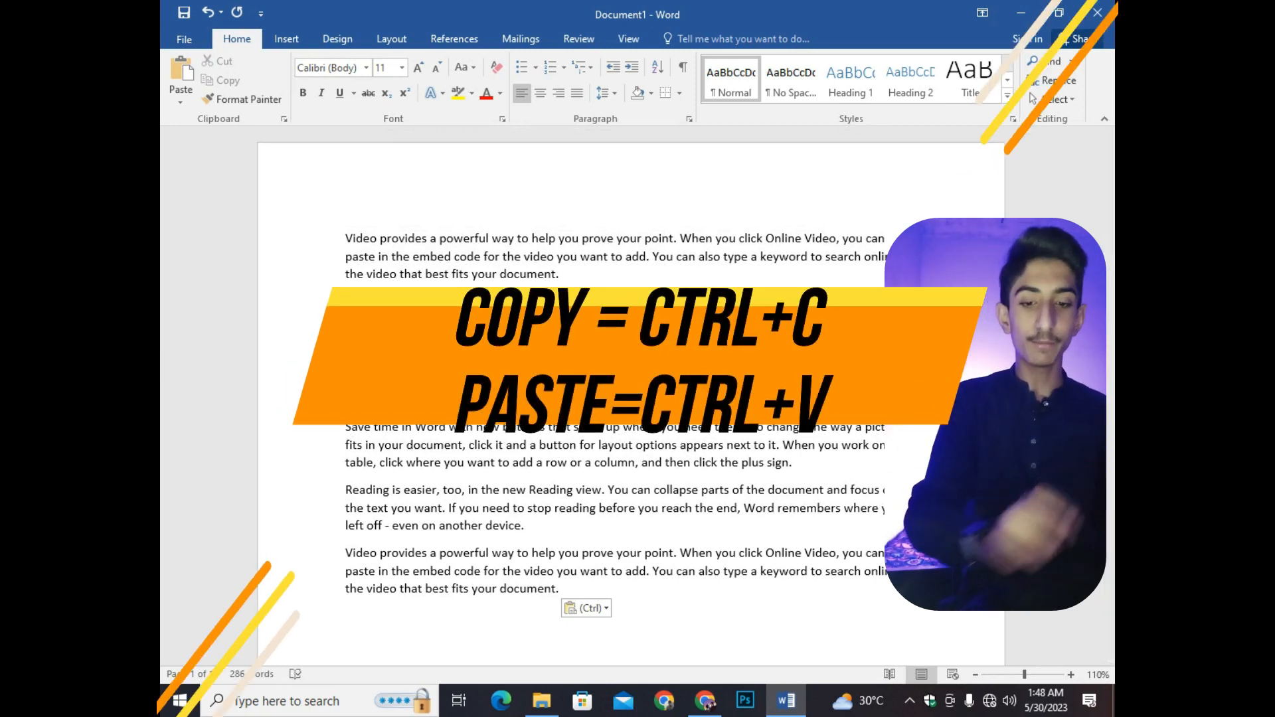
key(ctrl+z)
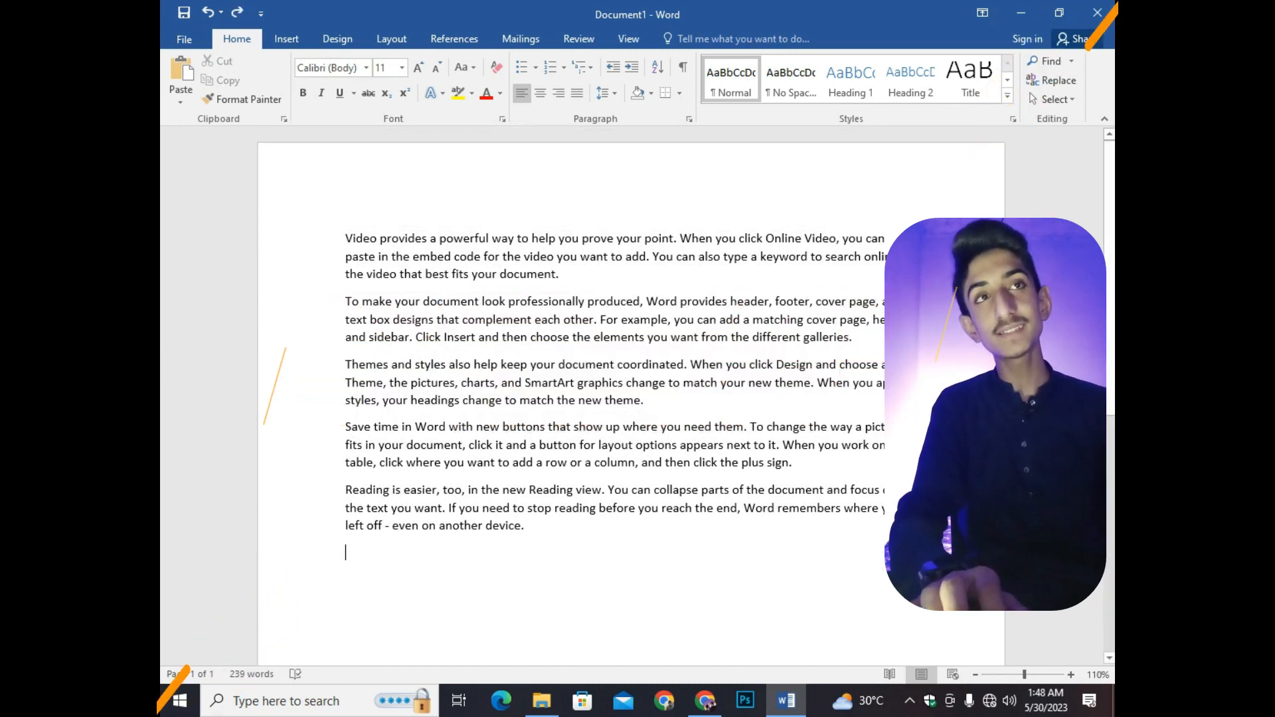
- Cut the "Video provides" paragraph, paste it at the end of the document, and undo only the paste
drag(345, 238, 565, 275)
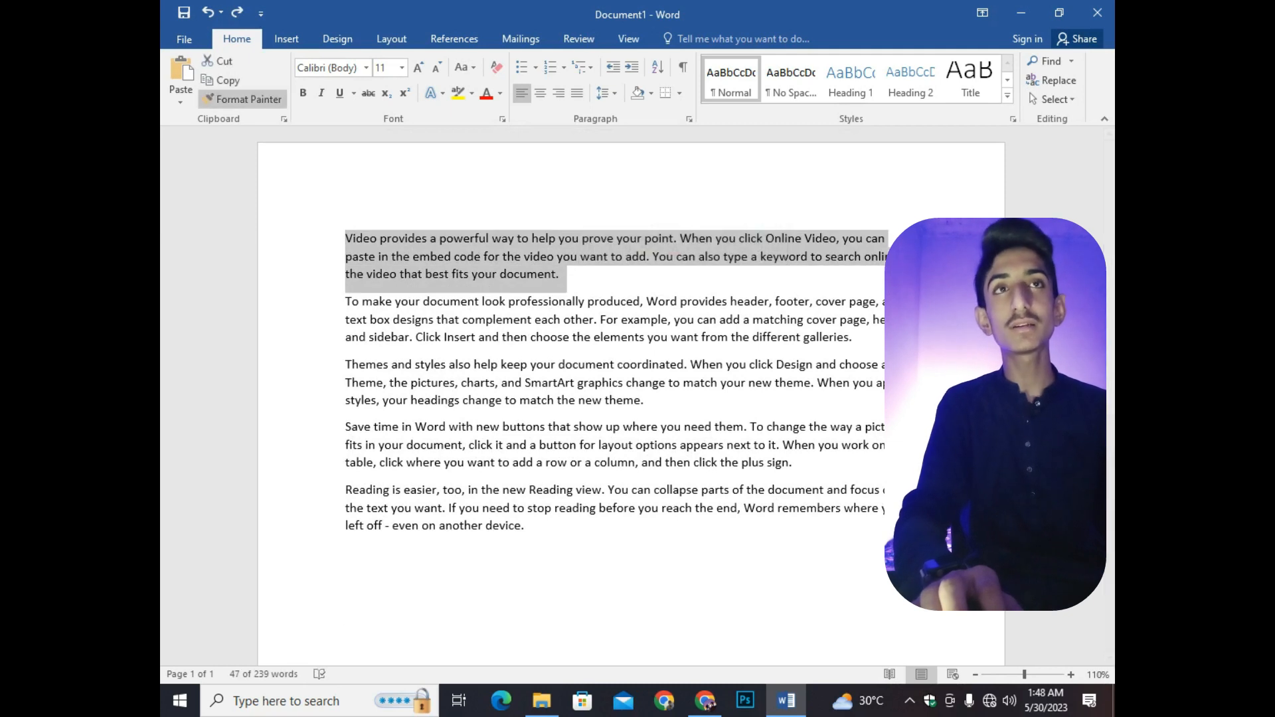
click(219, 61)
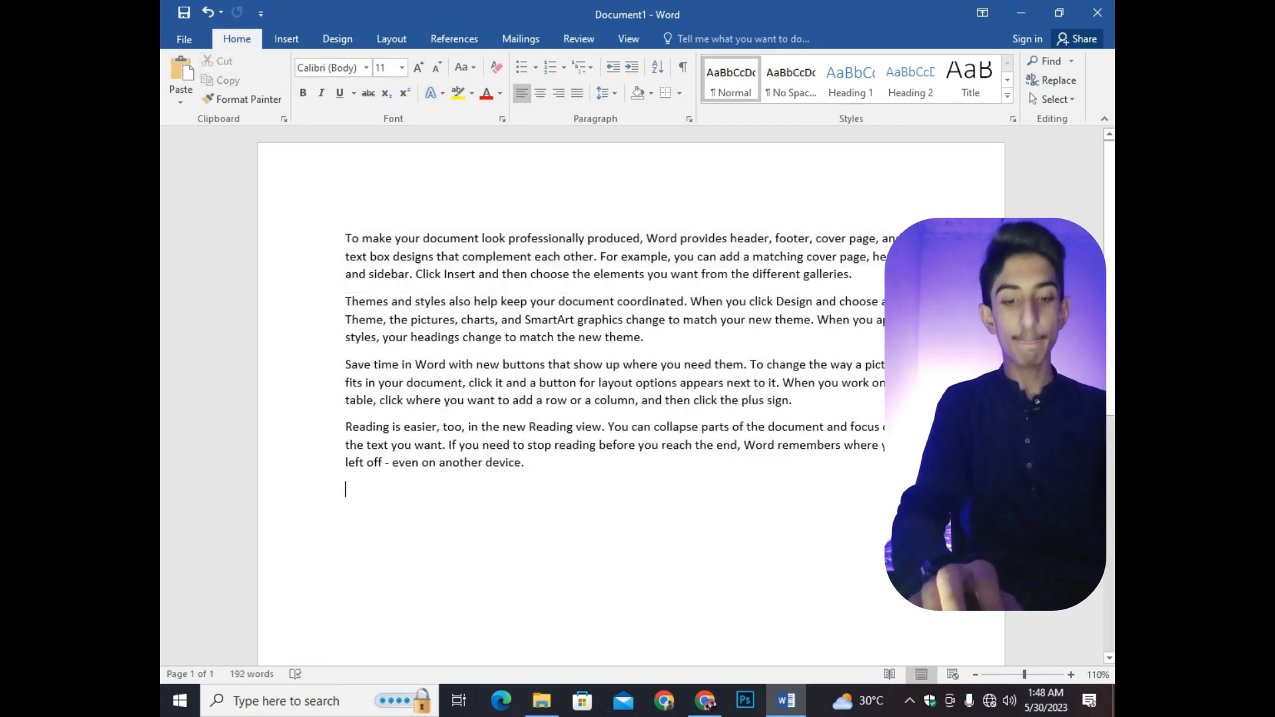
click(181, 97)
click(176, 140)
key(ctrl+z)
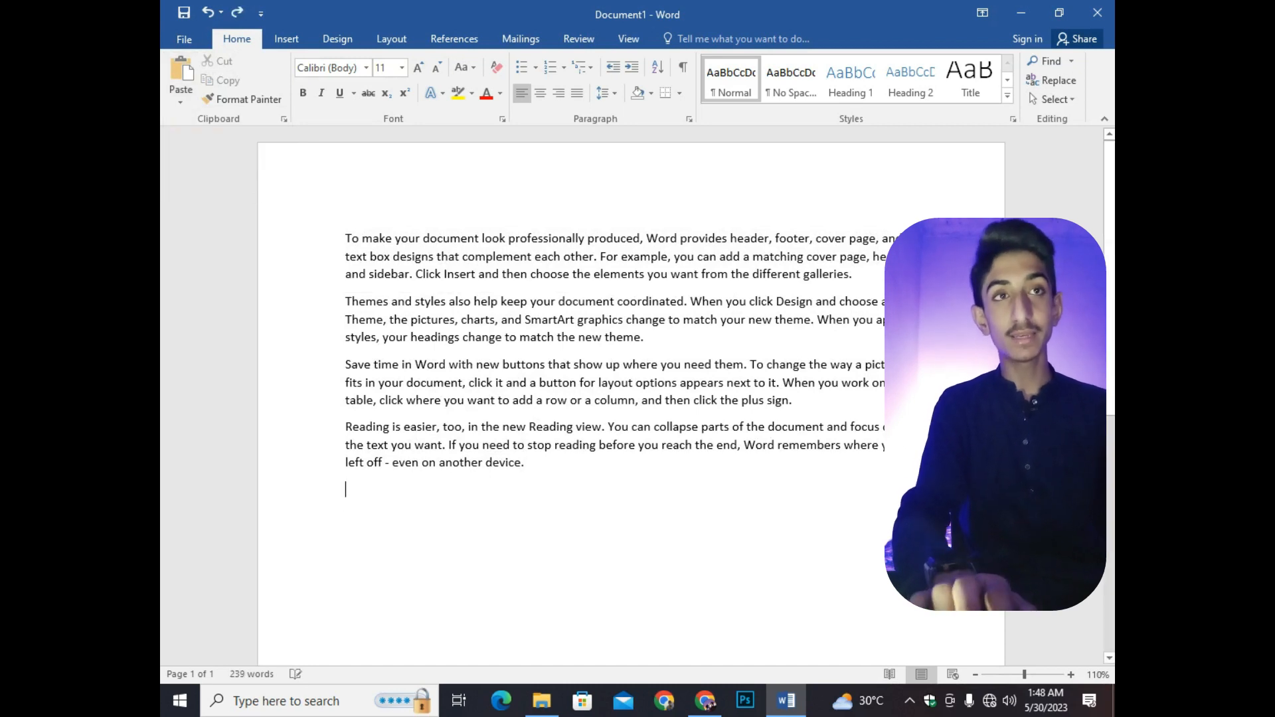
- Move the "To make your document look professionally produced" paragraph to the end of the document by cutting and pasting it
drag(345, 238, 858, 274)
key(ctrl+x)
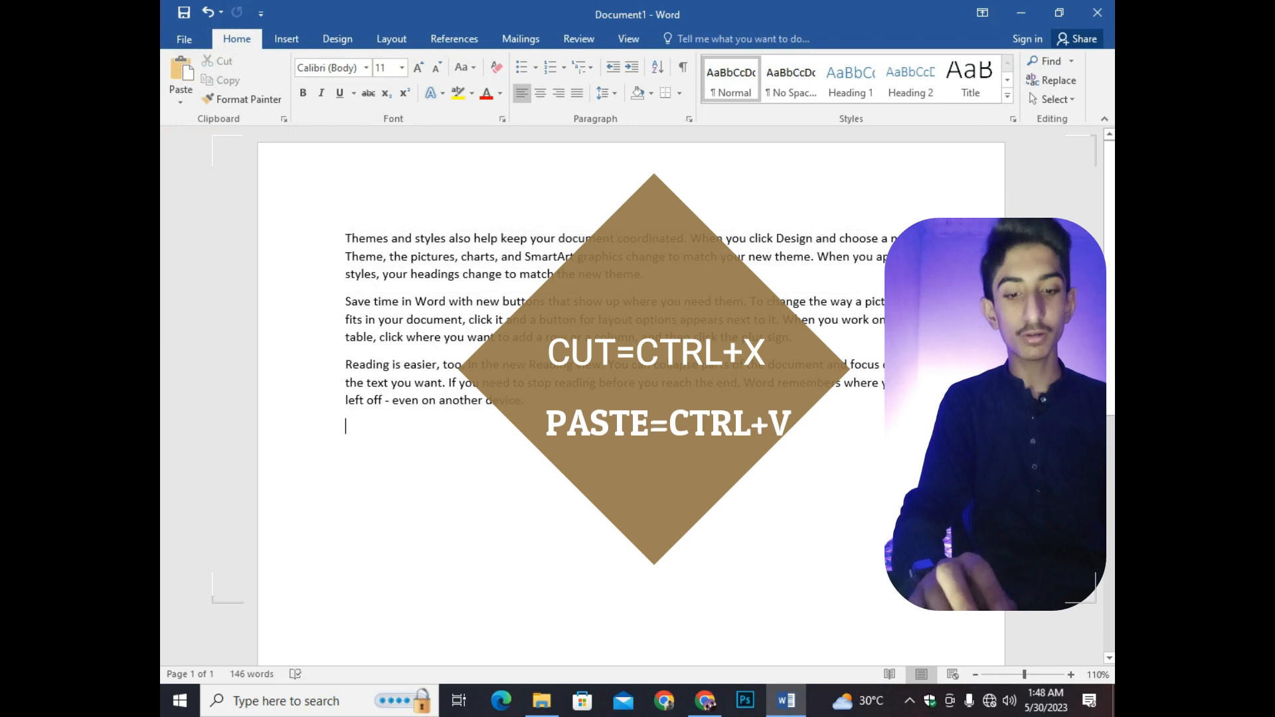
key(ctrl+v)
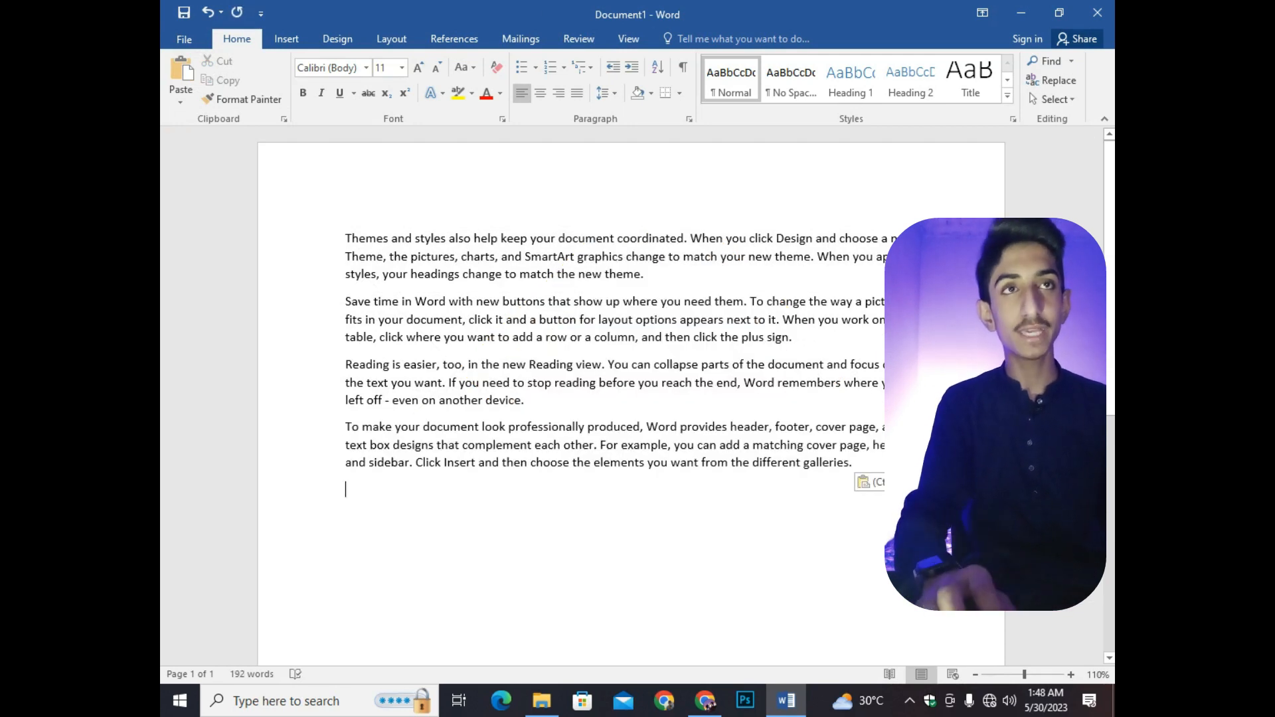
drag(346, 239, 713, 276)
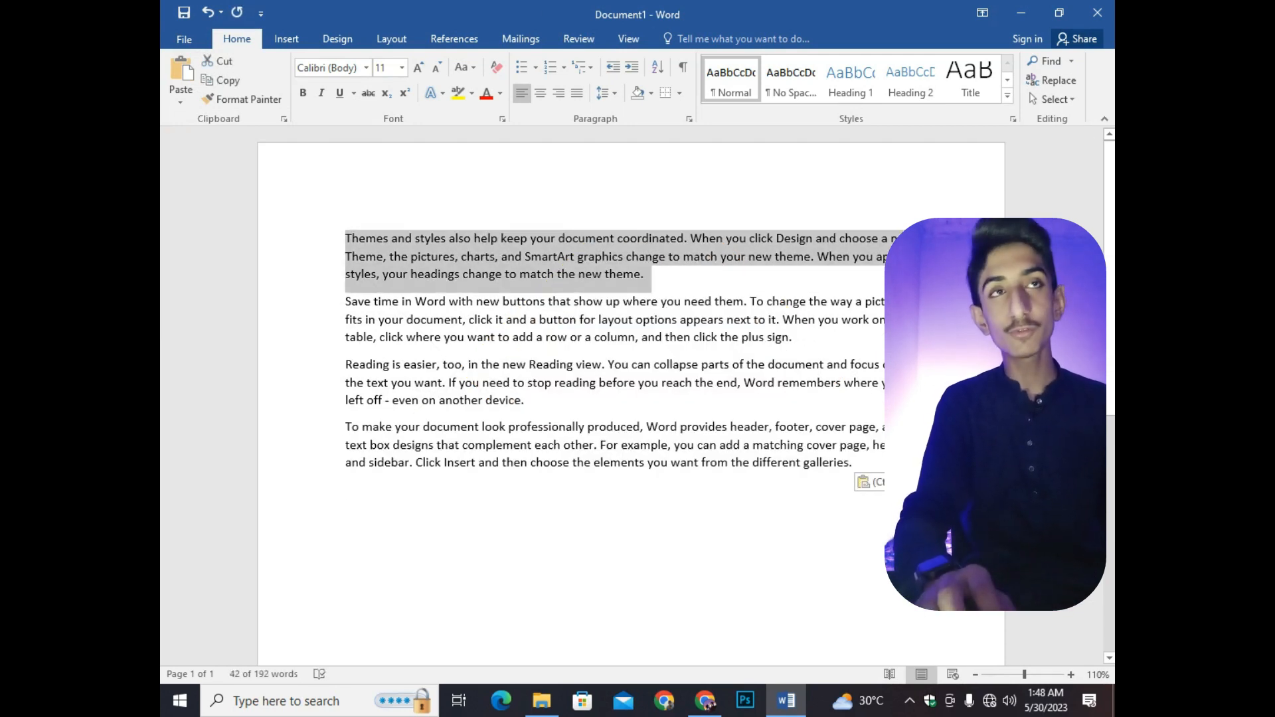
click(365, 239)
drag(346, 401, 703, 463)
click(305, 431)
click(346, 428)
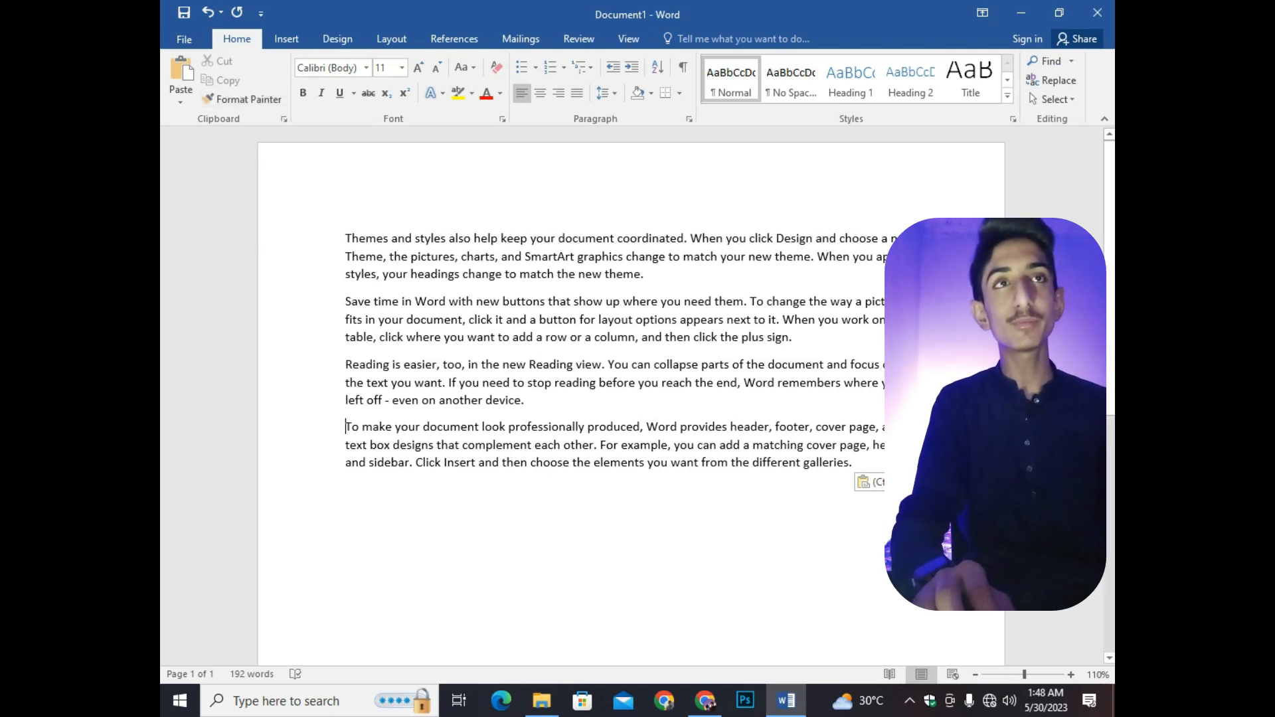
- Select the first paragraph and examine the available fonts and the Font dialog options without applying any change
drag(345, 238, 651, 275)
click(366, 68)
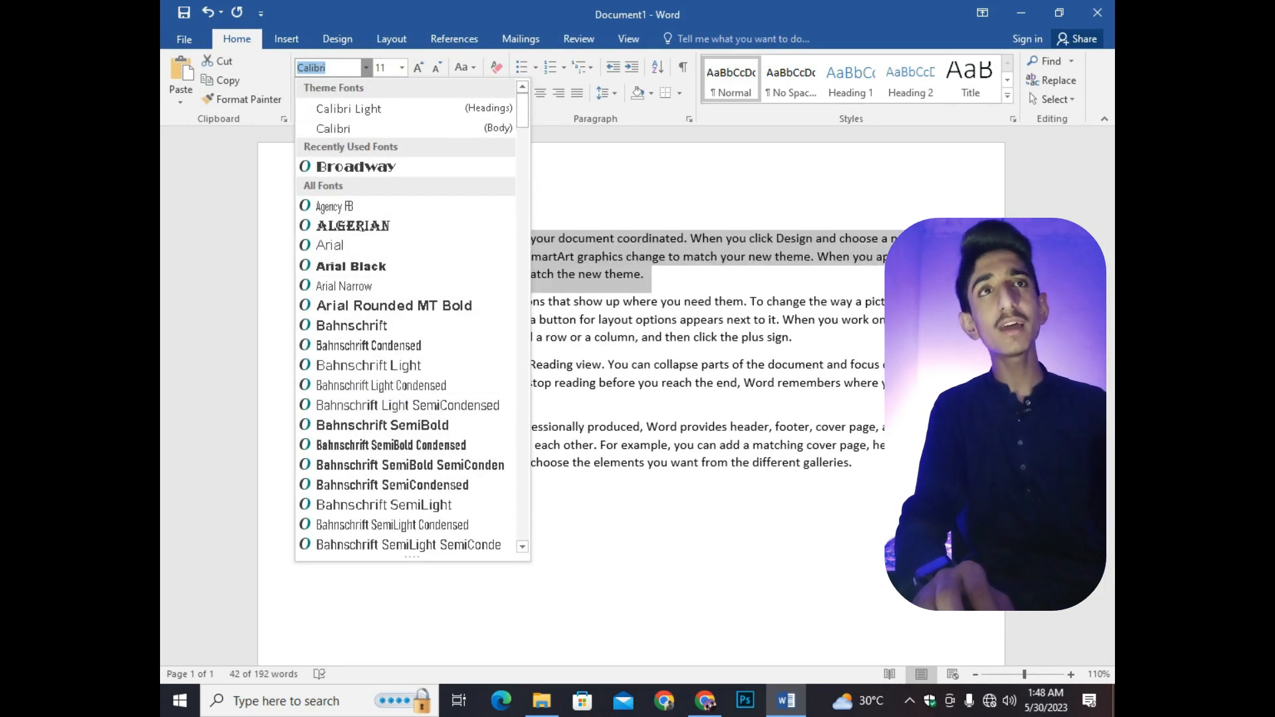
click(366, 68)
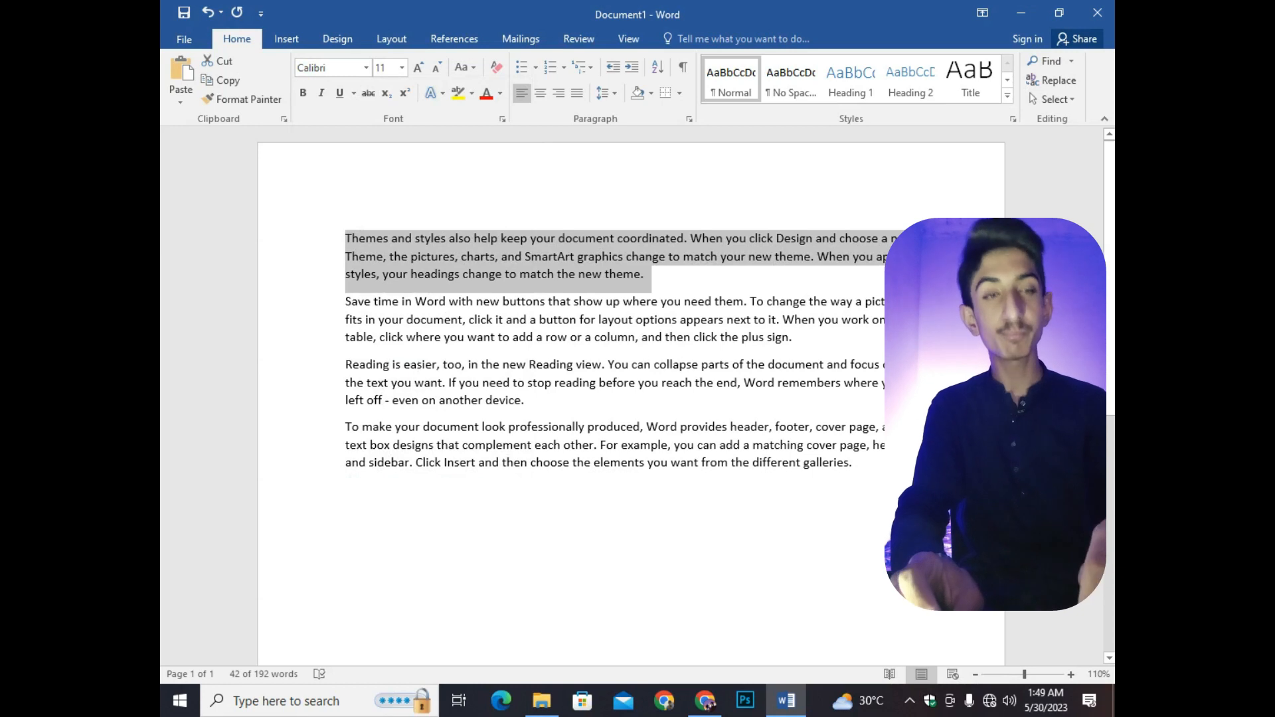
key(ctrl+d)
drag(498, 94, 536, 188)
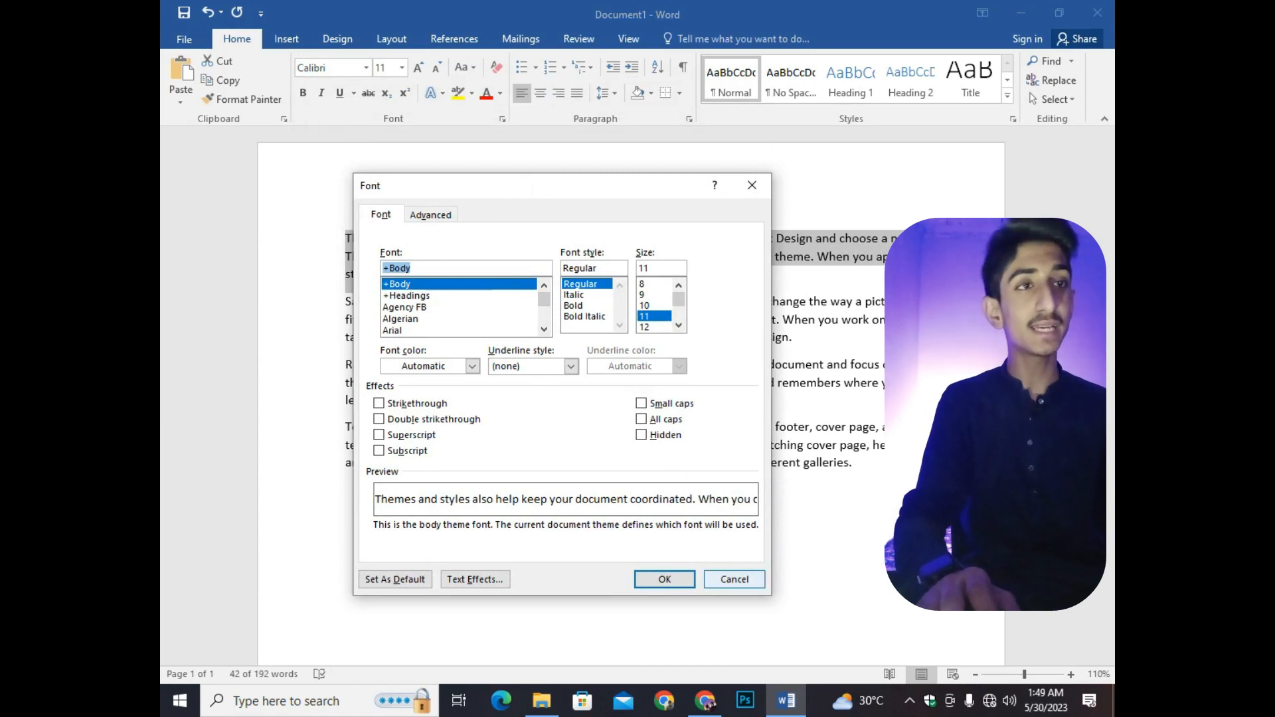
click(734, 579)
- Set the font of the first paragraph, "Themes and styles also help", to Broadway and deselect the text
click(365, 67)
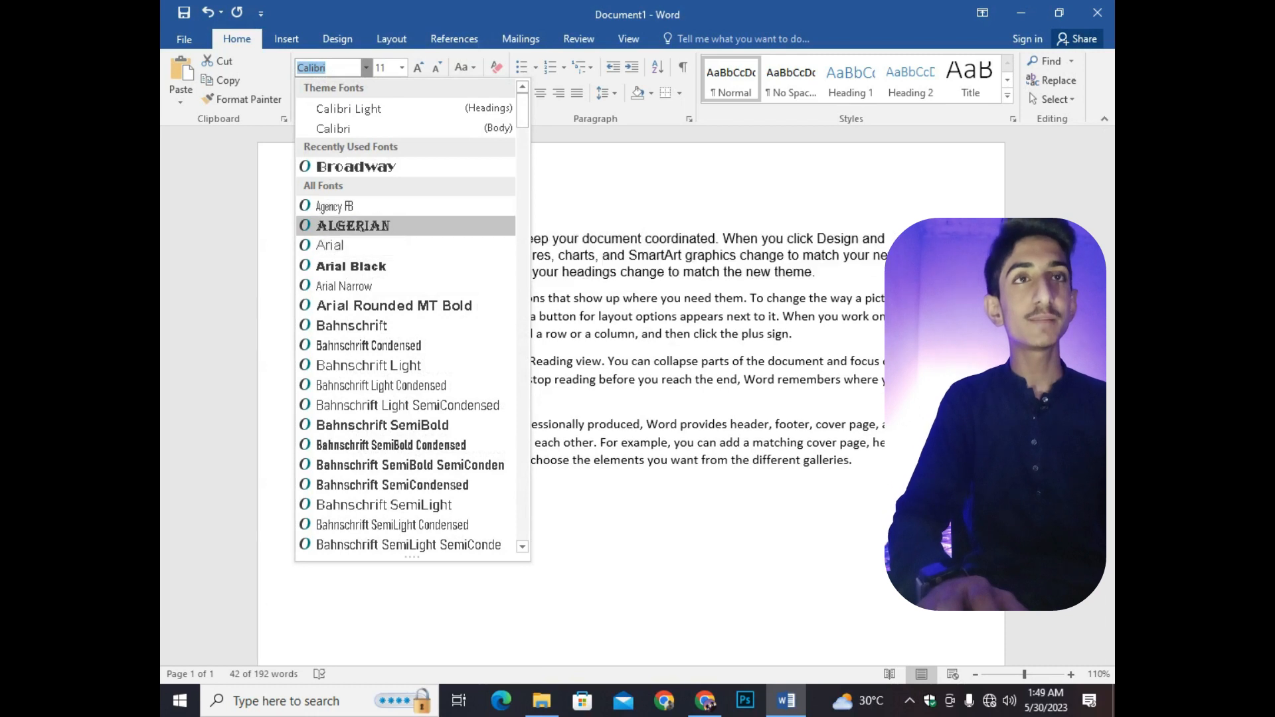
click(356, 166)
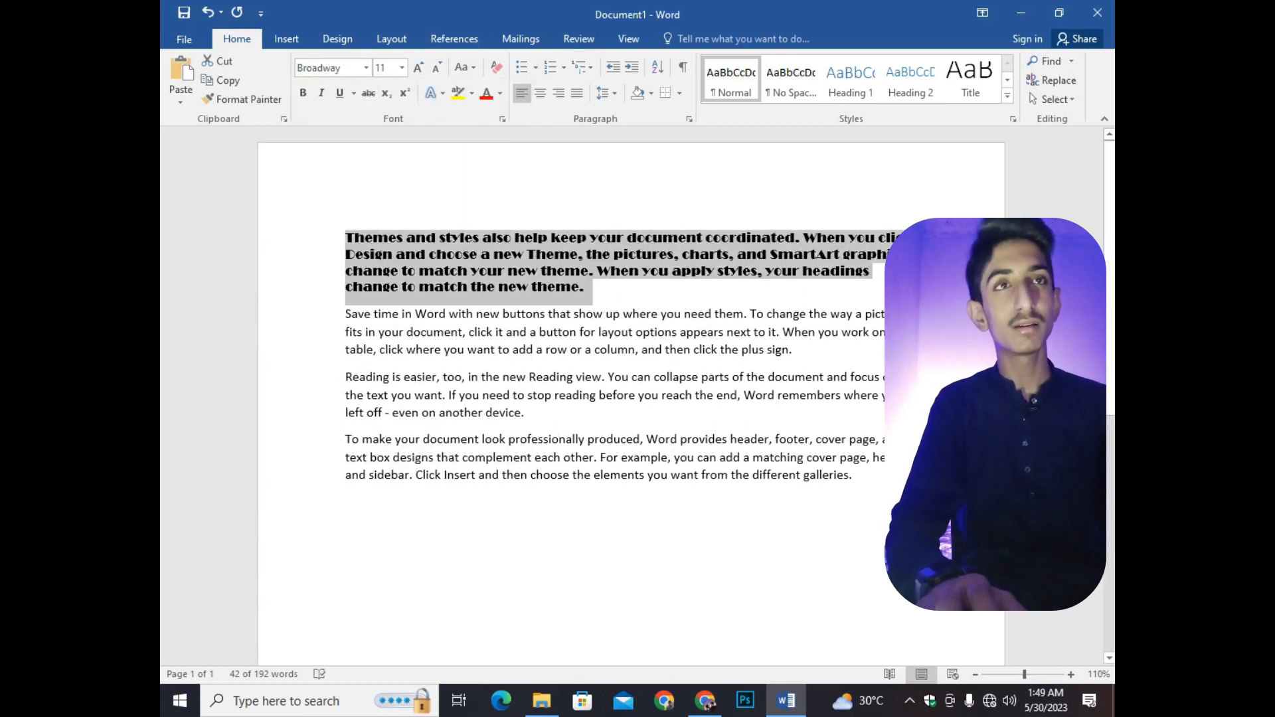
click(355, 238)
drag(353, 239, 578, 289)
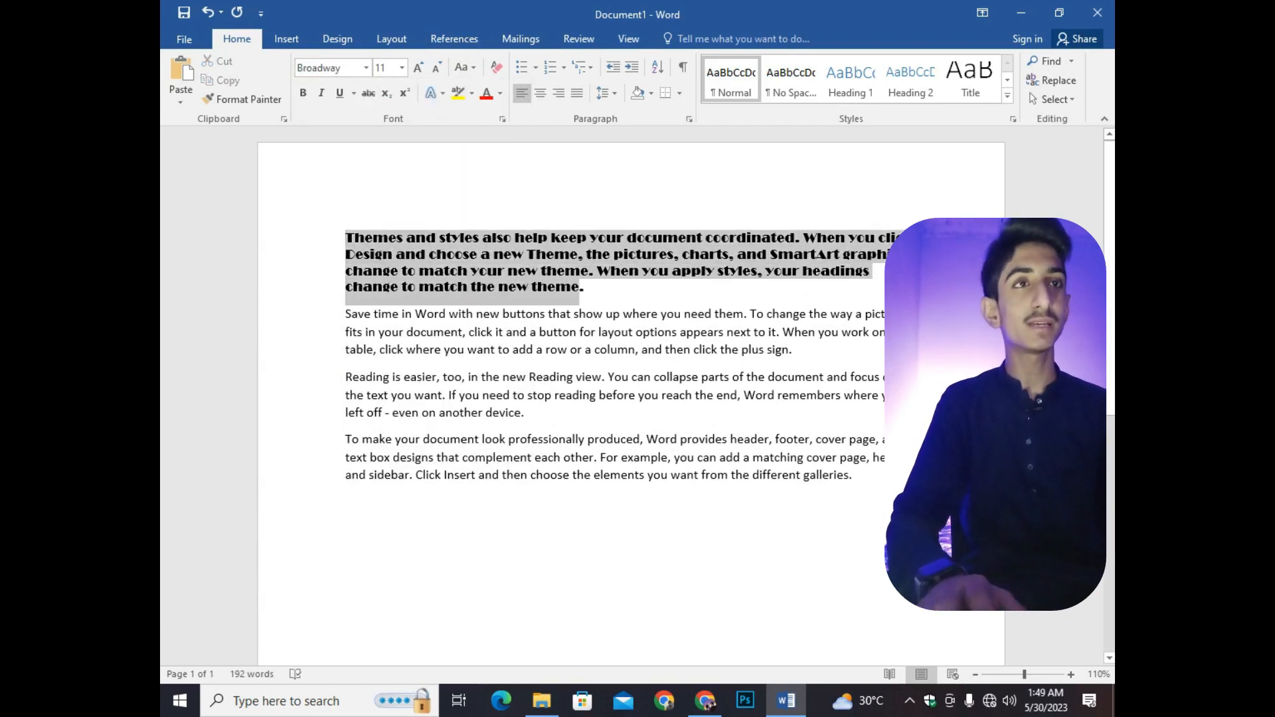
click(587, 291)
- Select the first paragraph, "Themes and styles also help", and set its font size to 11
scroll(587, 290, up, 8)
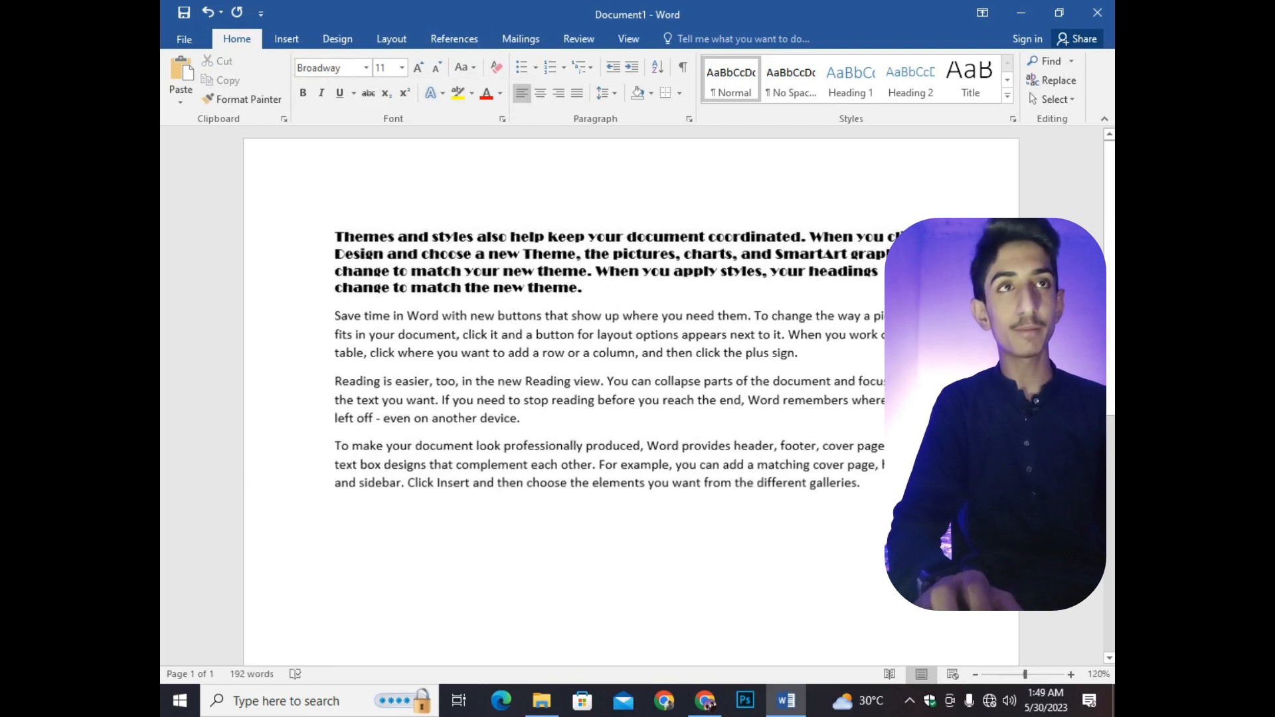
scroll(488, 271, down, 8)
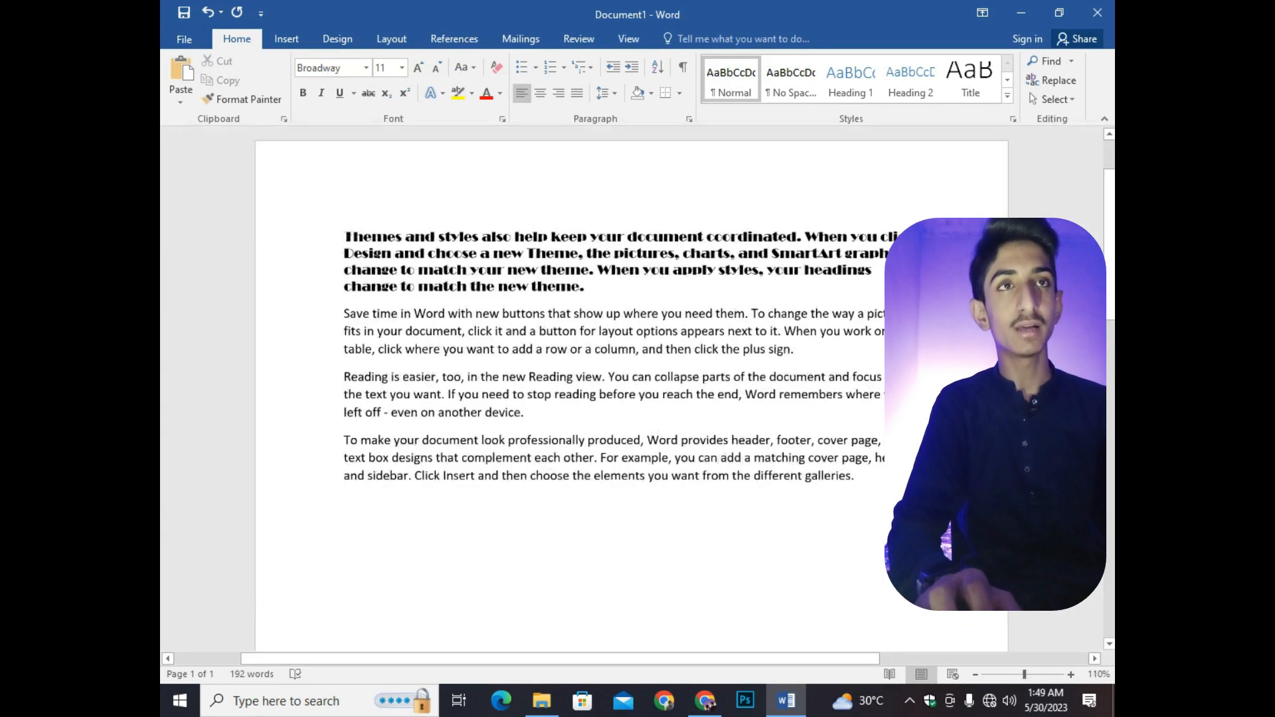
triple_click(488, 270)
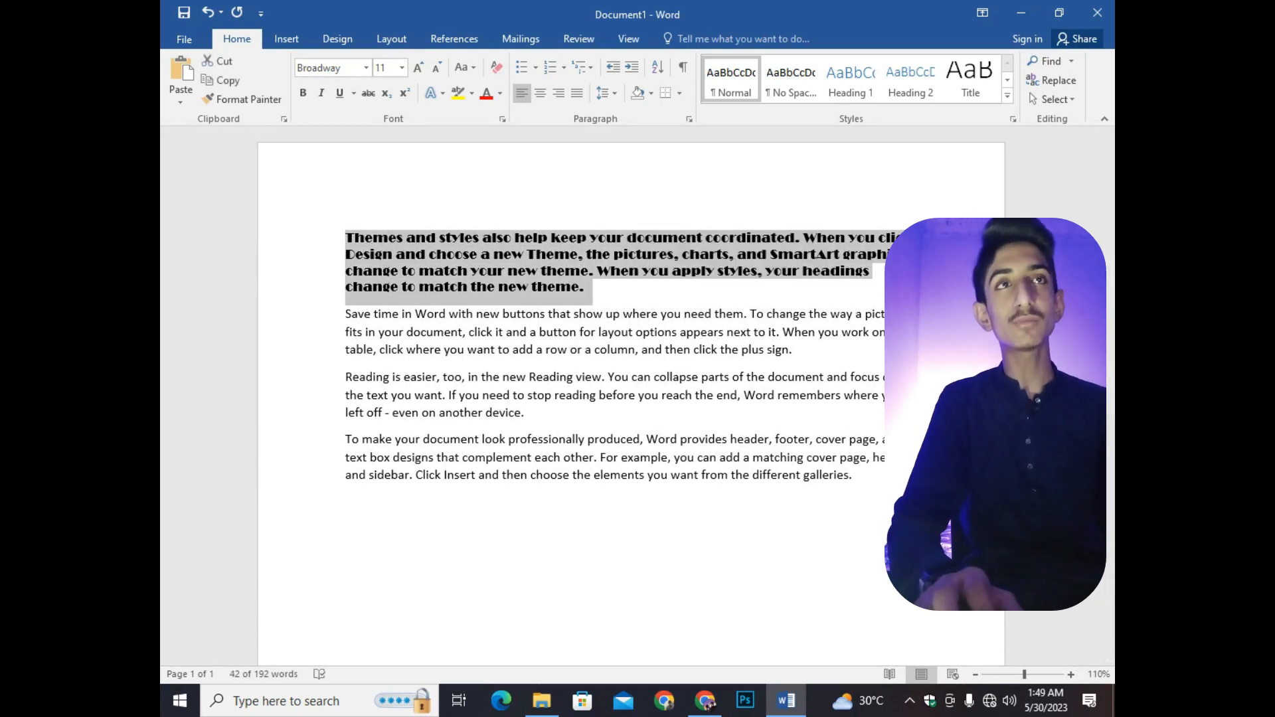
click(402, 67)
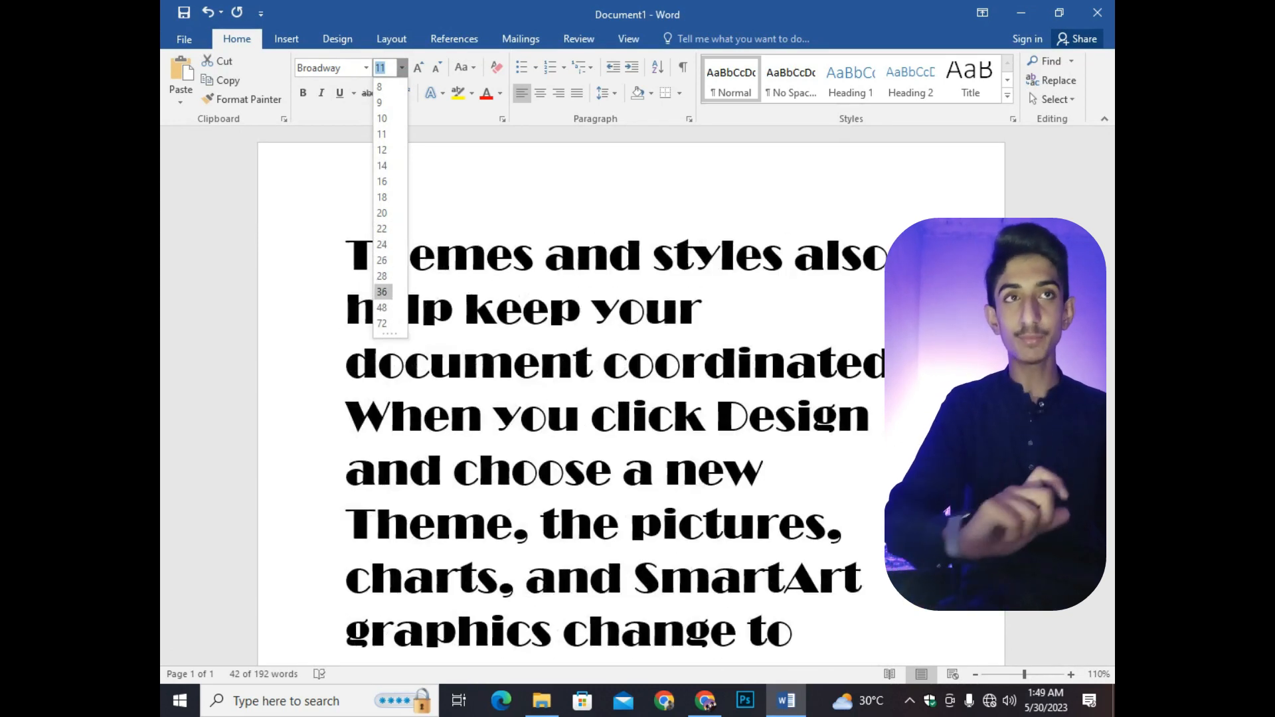
click(381, 134)
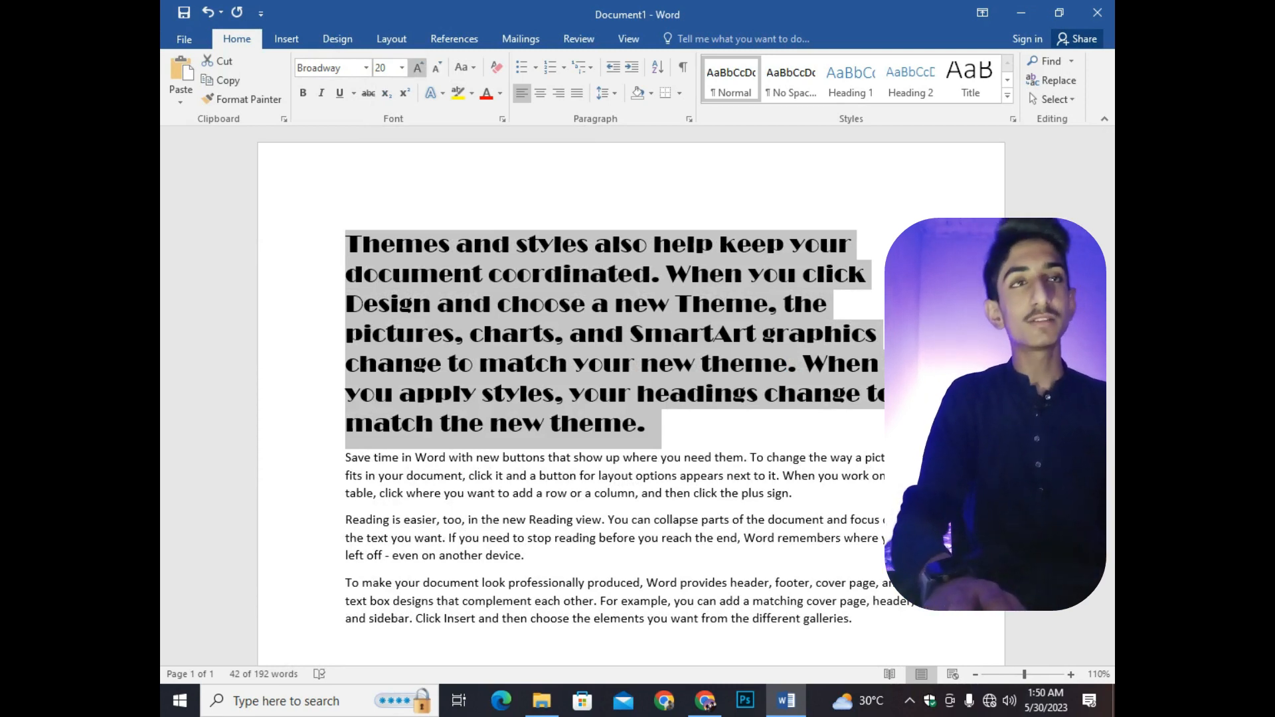
- Enlarge the first paragraph's text incrementally up to a font size of 90
click(417, 67)
click(417, 68)
click(417, 67)
click(417, 67)
click(417, 67)
click(417, 67)
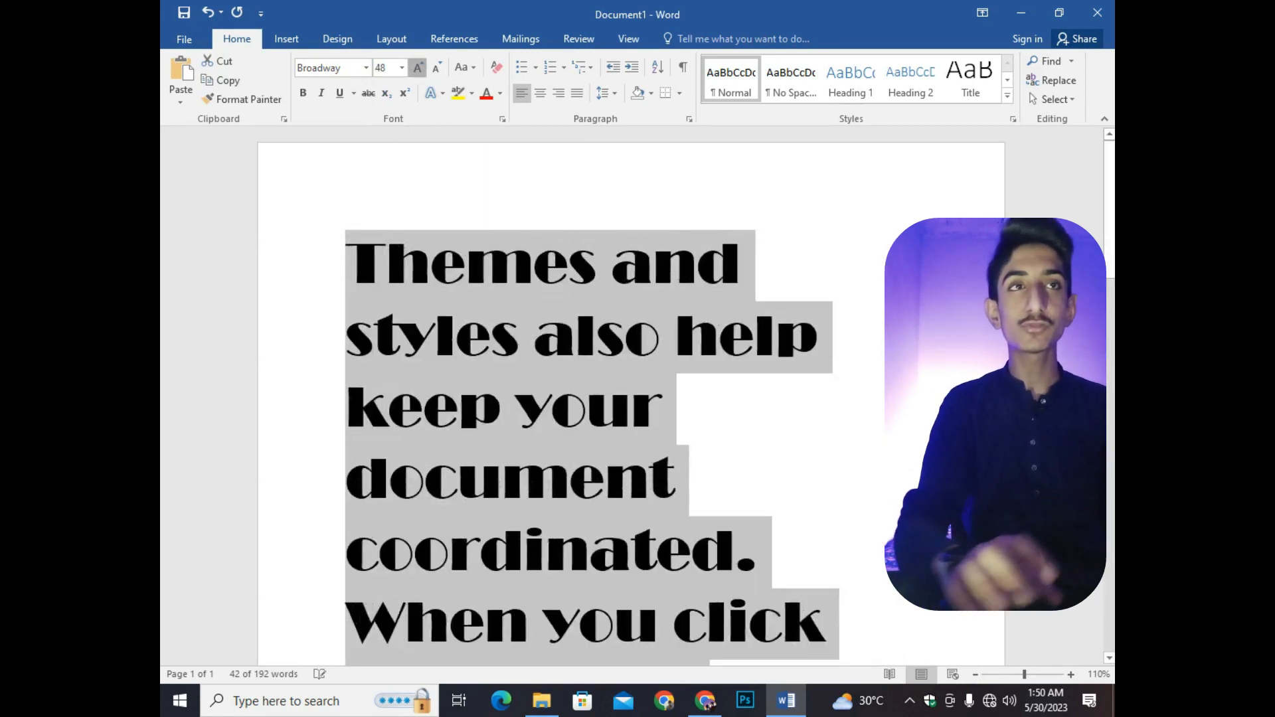
click(417, 67)
click(417, 67)
click(417, 67)
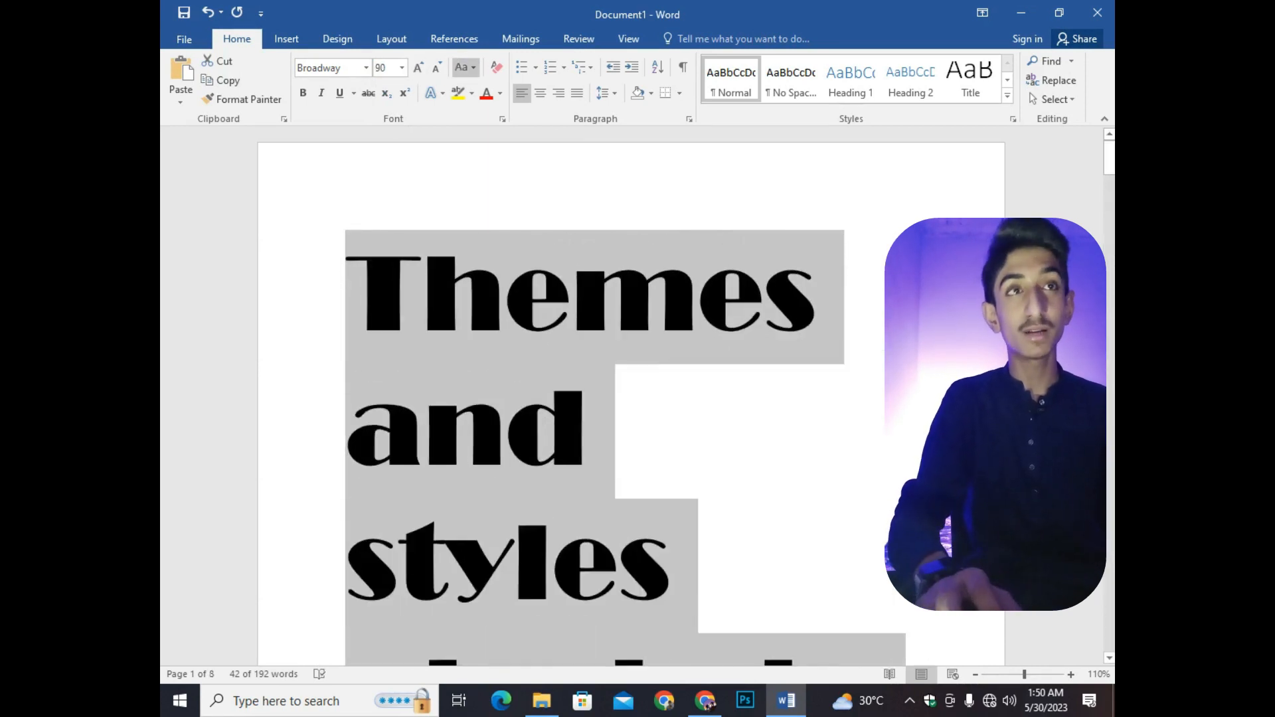
- Shrink the first paragraph's text incrementally, then adjust it to a final font size of 14
click(436, 67)
click(435, 67)
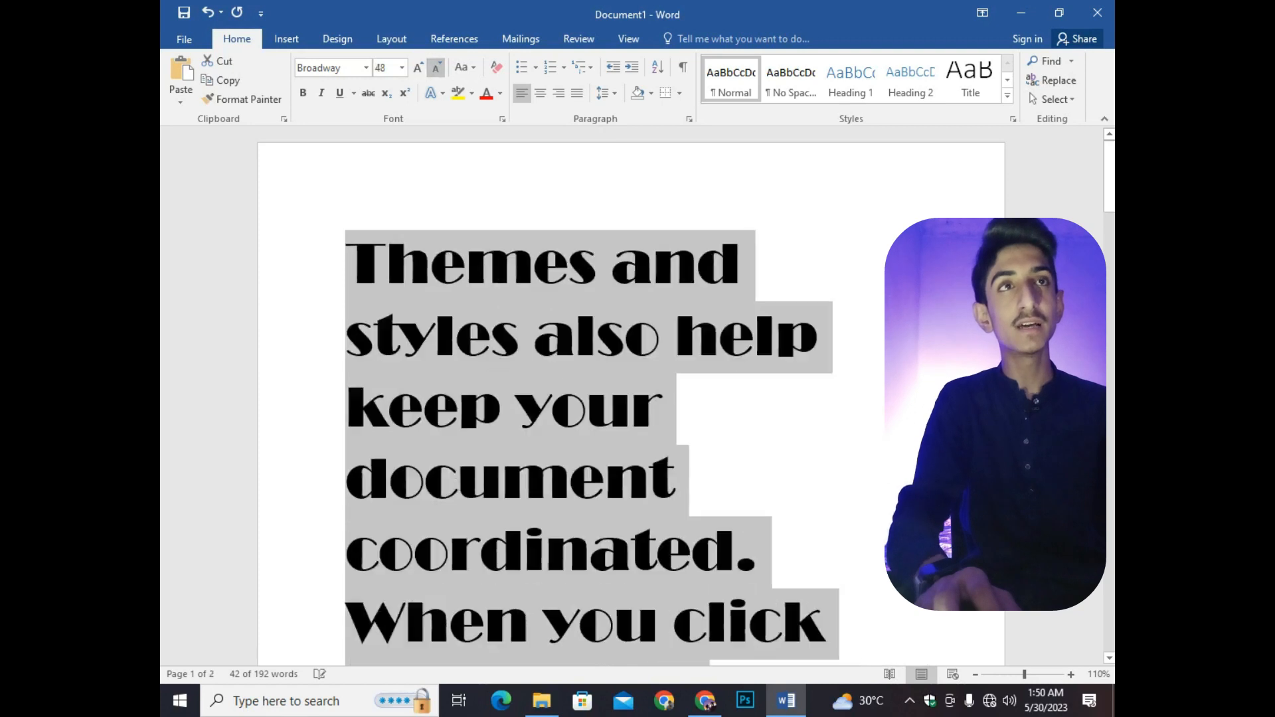
click(436, 67)
click(436, 67)
click(435, 67)
click(435, 67)
click(435, 68)
click(436, 67)
click(435, 68)
click(435, 67)
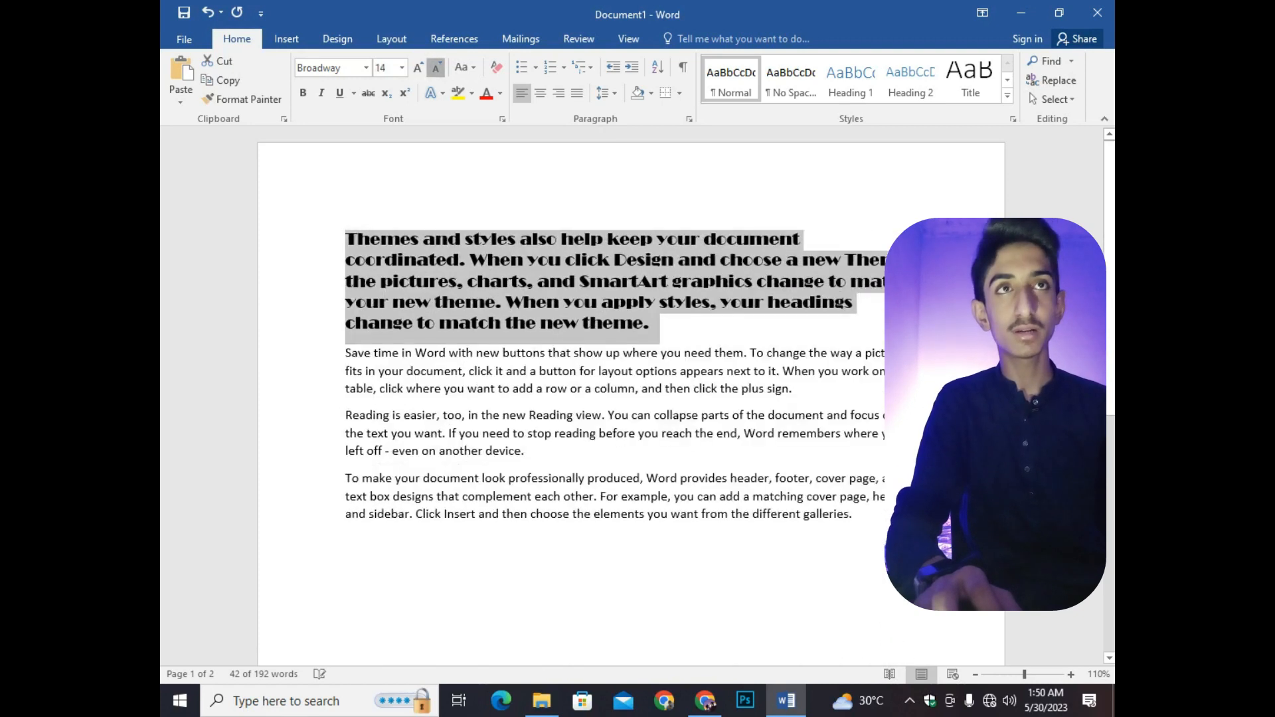
click(435, 67)
click(436, 67)
click(417, 67)
click(417, 67)
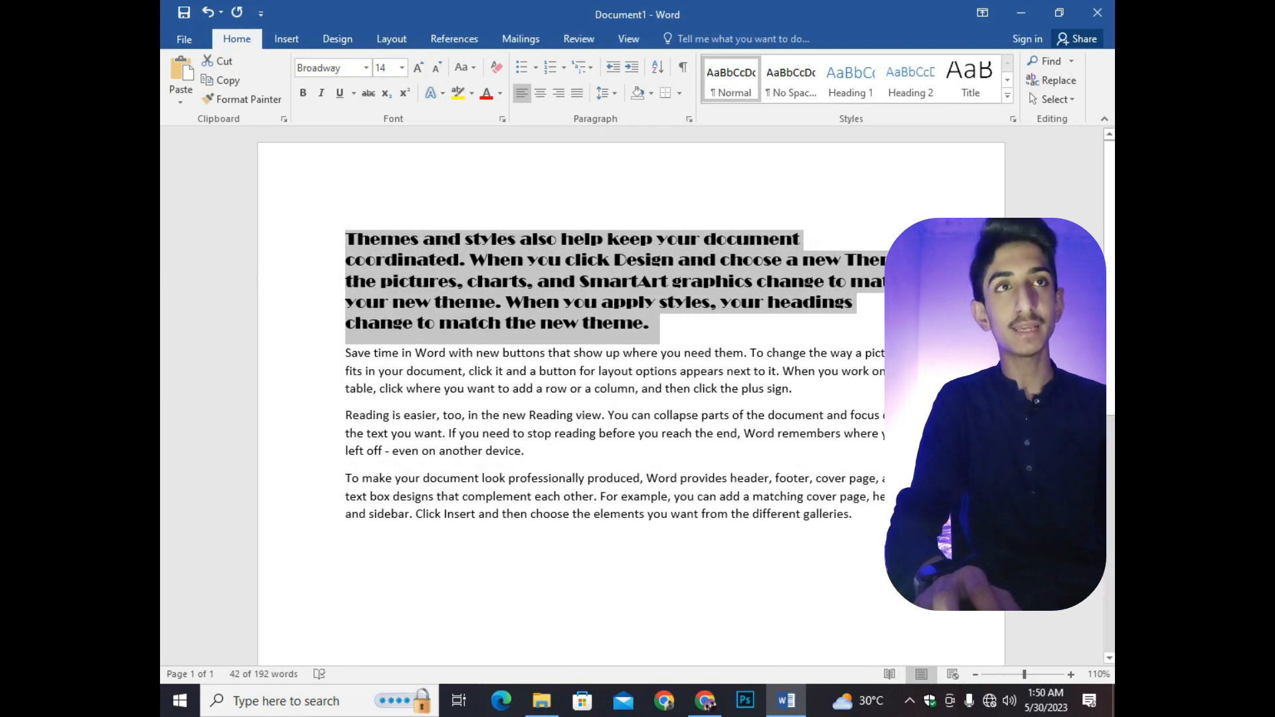
- Make the whole first paragraph bold, undo the bold formatting, and redo it
click(400, 239)
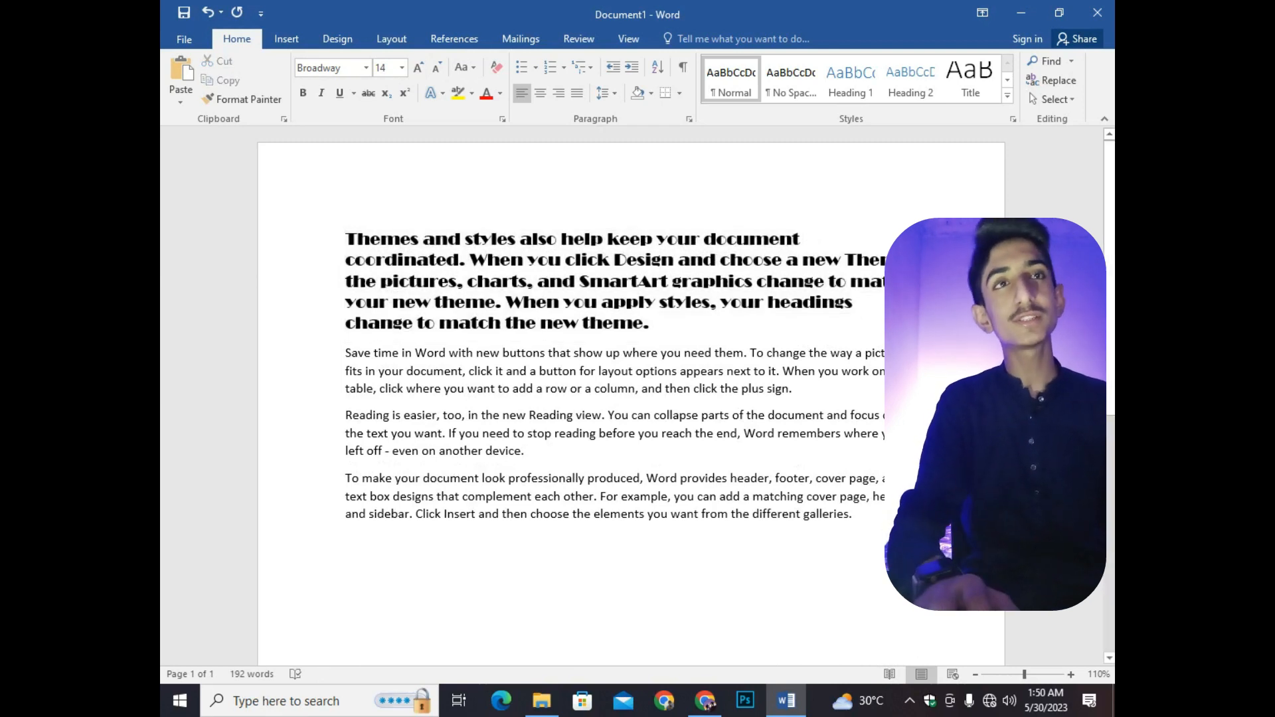
drag(370, 240, 655, 325)
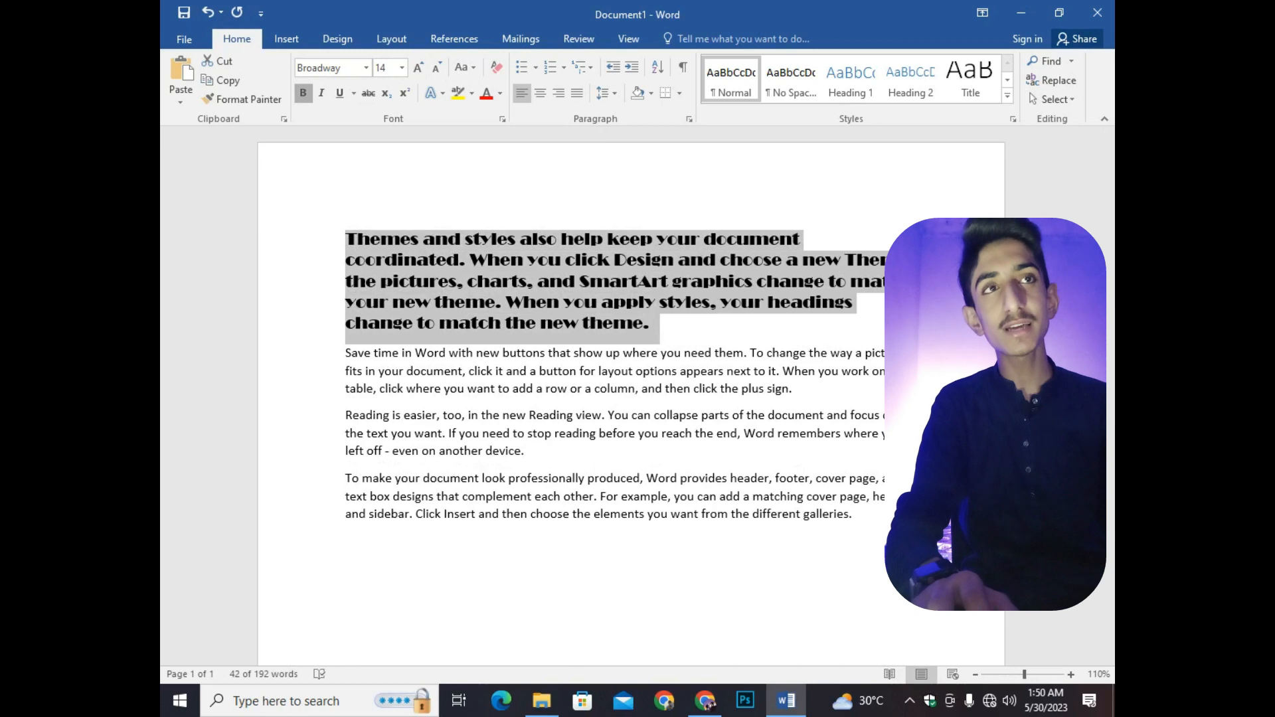
click(302, 93)
click(381, 239)
key(ctrl+z)
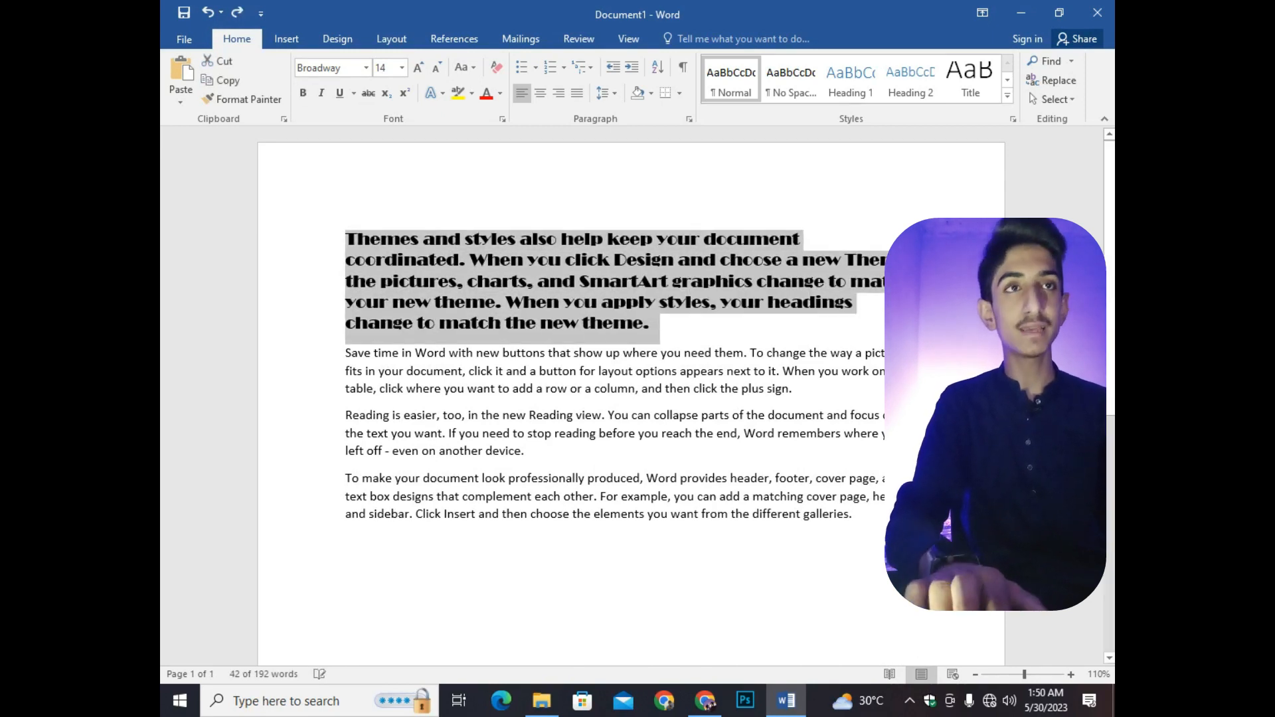
click(358, 239)
key(ctrl+y)
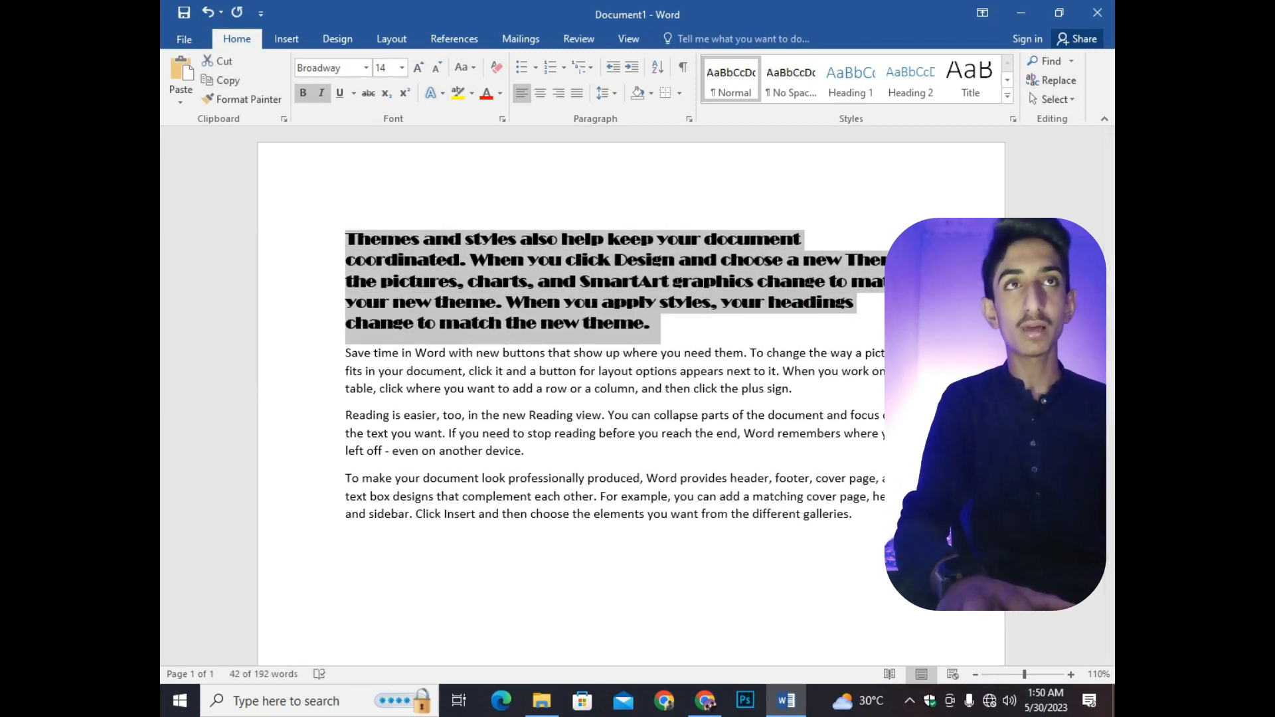
- Italicize the whole first paragraph, toggling the italics off and on again
click(380, 239)
triple_click(381, 240)
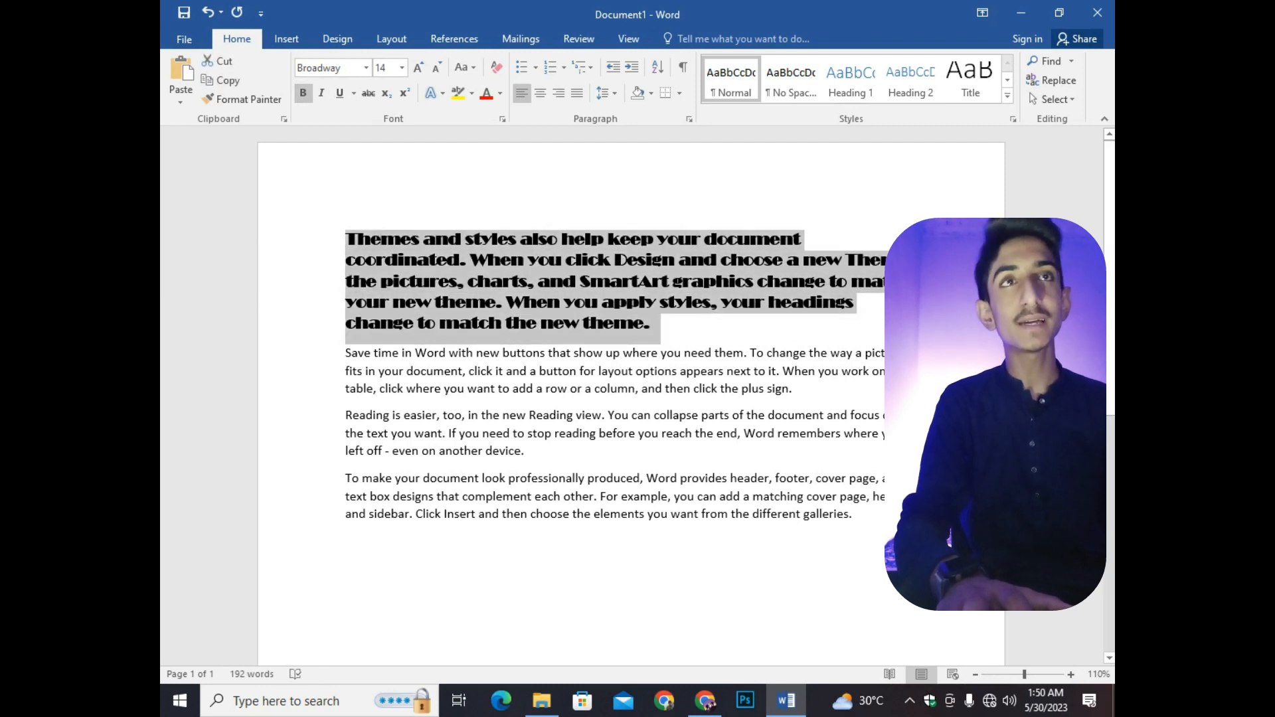
key(ctrl+i)
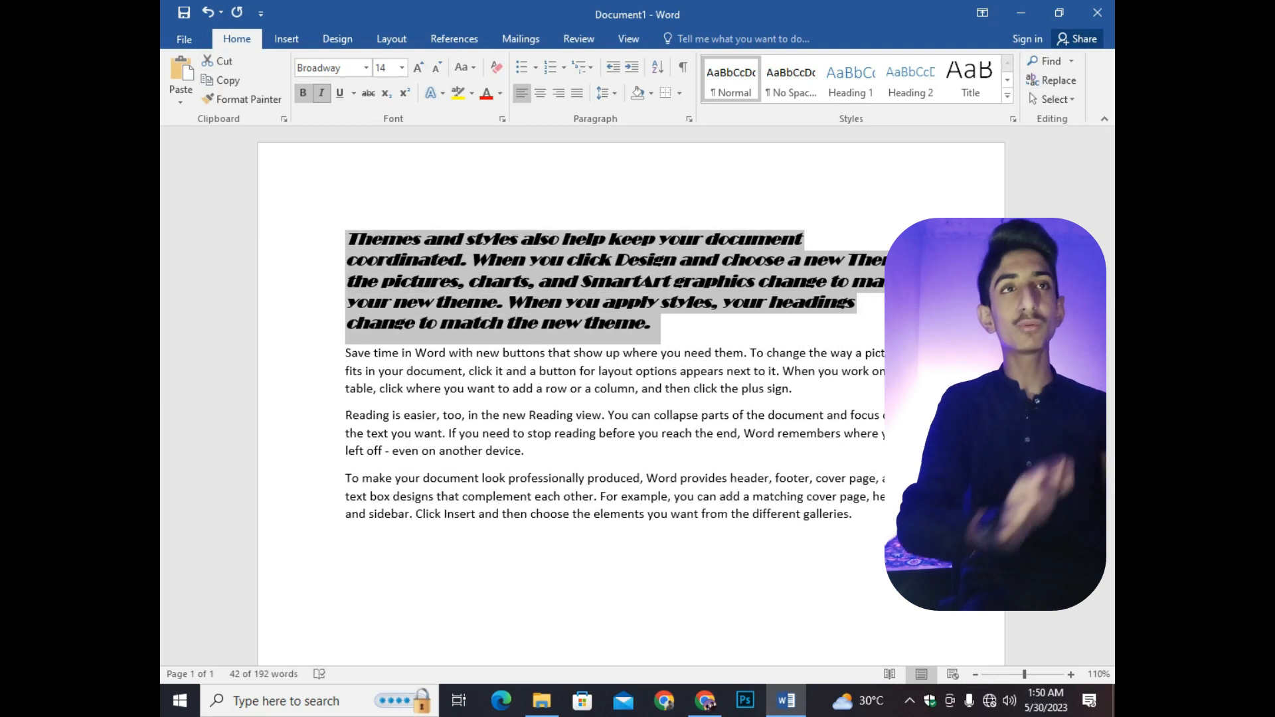
click(371, 240)
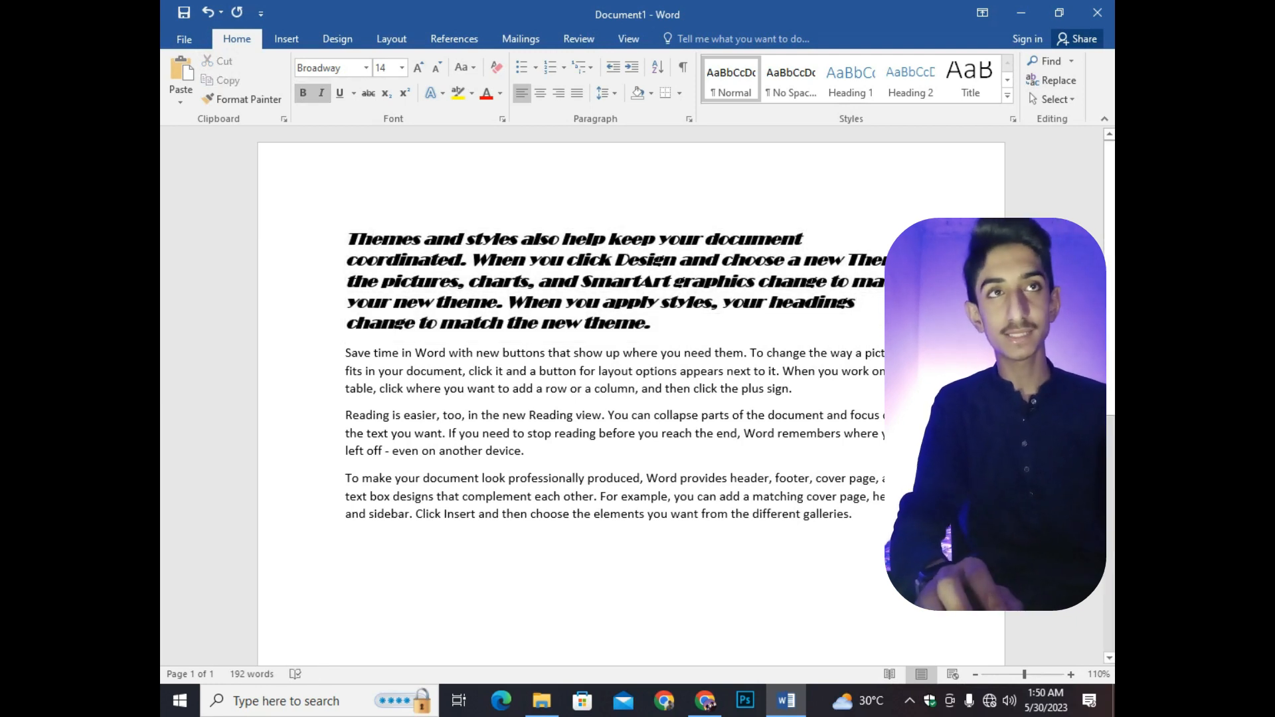
drag(346, 239, 657, 323)
key(ctrl+i)
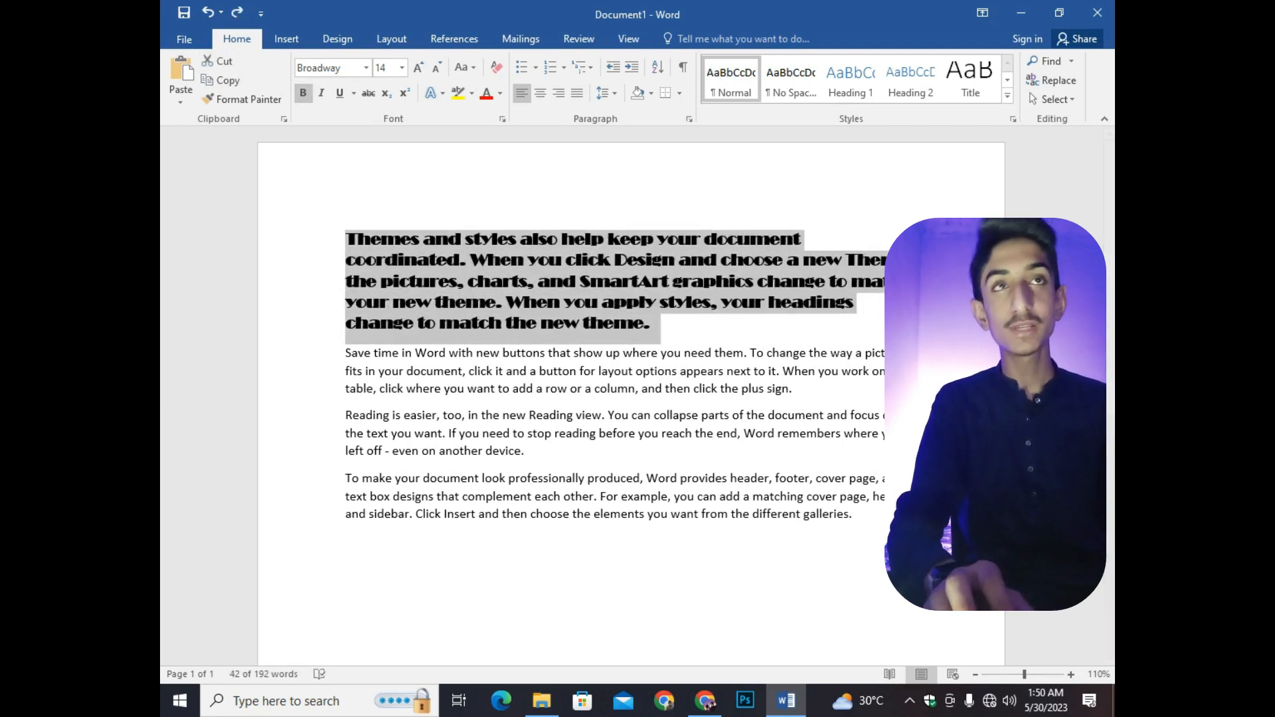
key(ctrl+i)
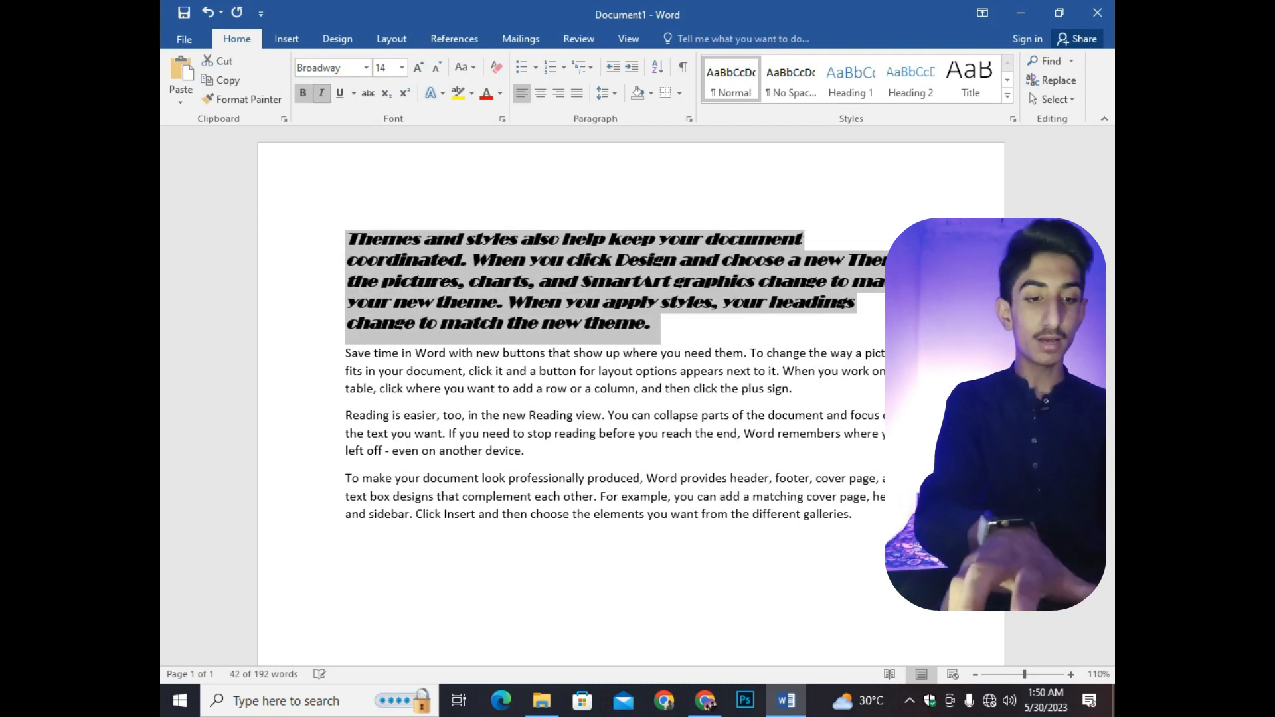
- Underline the first paragraph, strike its text through, and deselect it
click(488, 259)
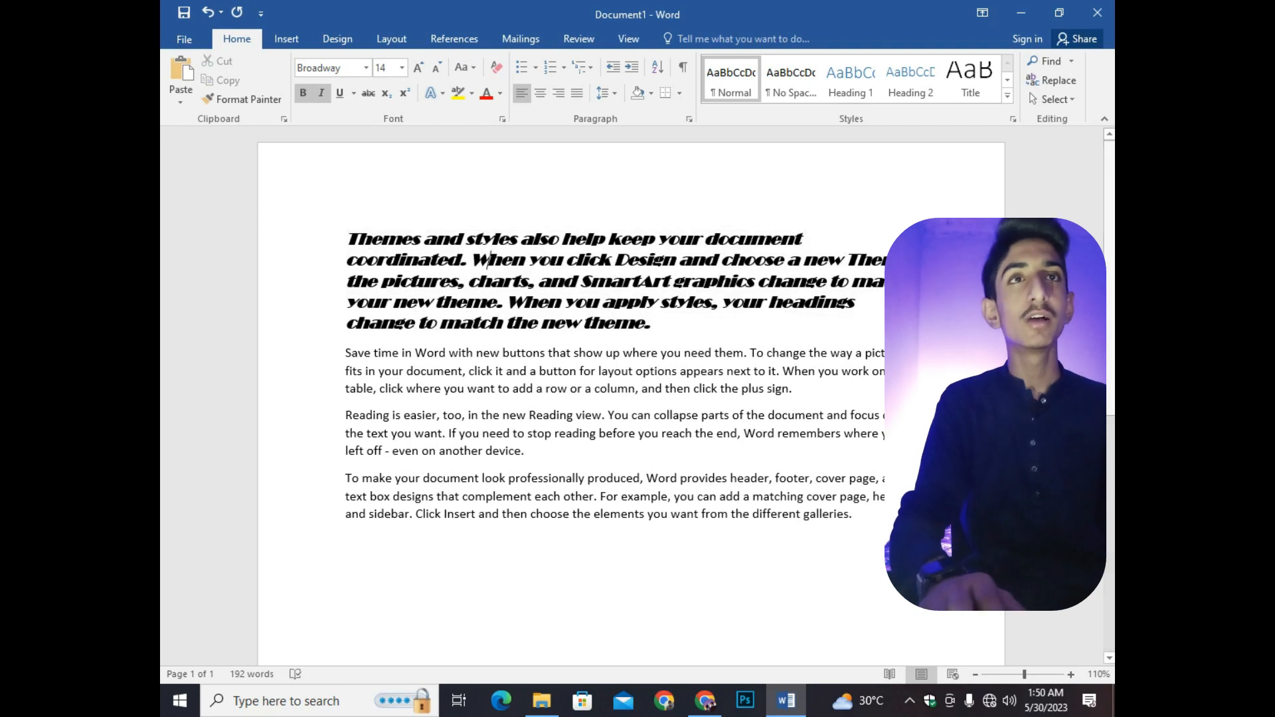
drag(348, 239, 694, 327)
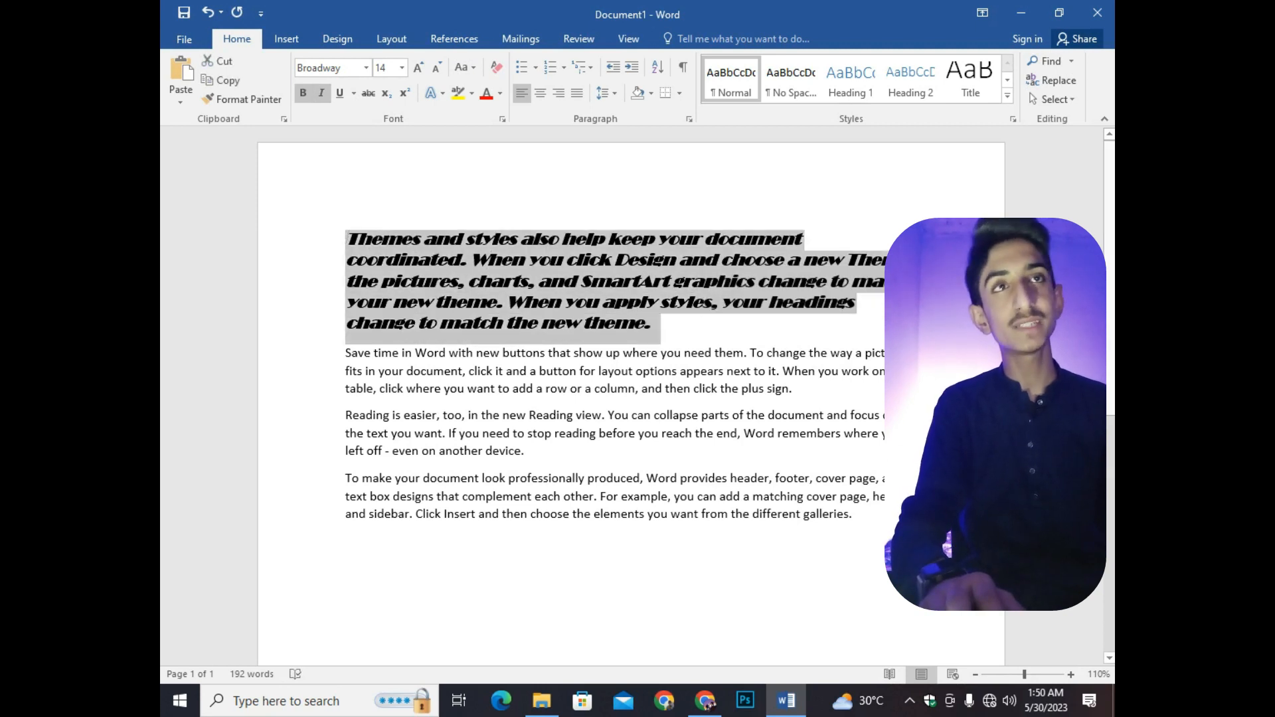
key(ctrl+u)
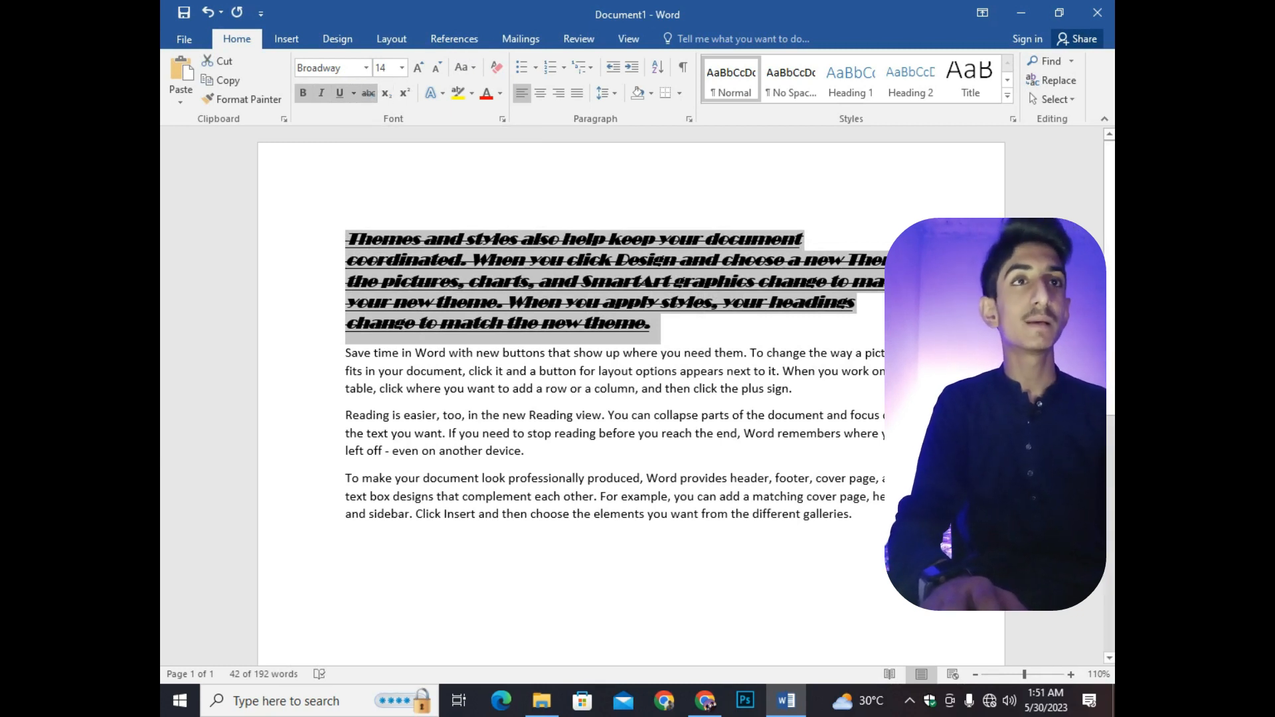
click(412, 237)
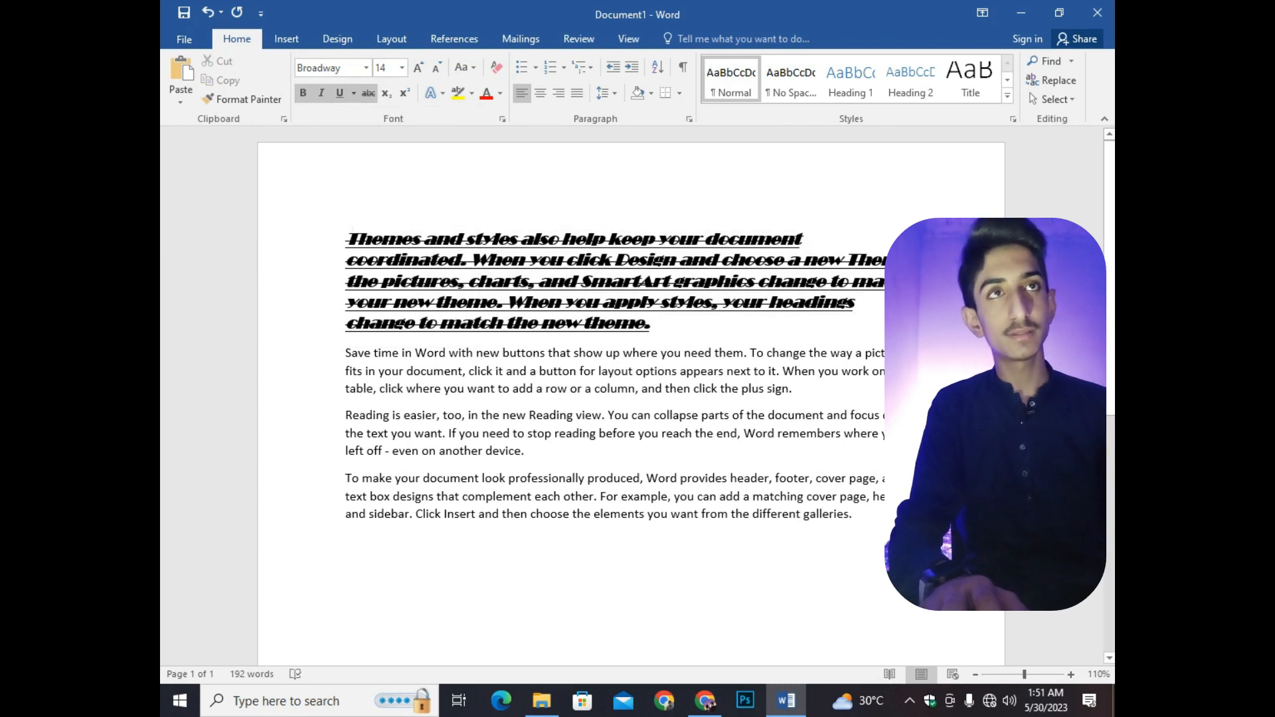
- Undo the strikethrough, underline, italic and bold formatting of the first paragraph
key(ctrl+z)
key(ctrl+z)
key(ctrl+z)
key(ctrl+z)
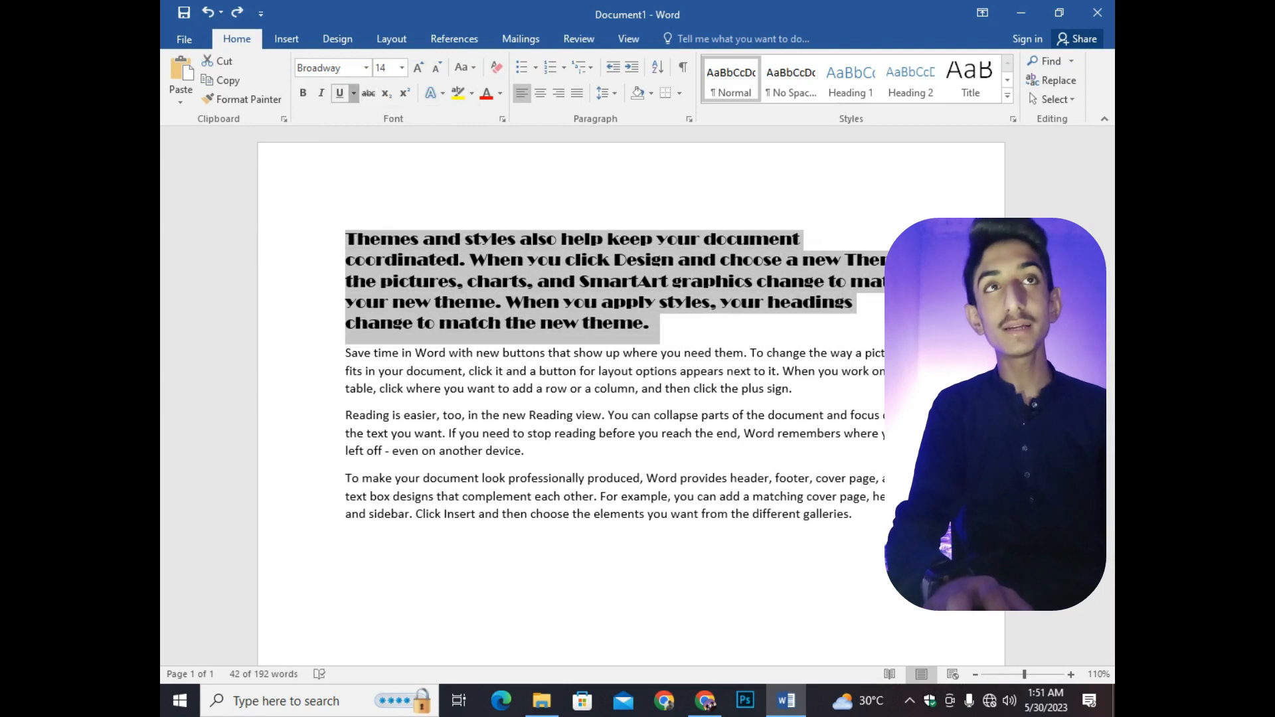
- Underline the first paragraph with a dark orange underline color and deselect the text
click(353, 93)
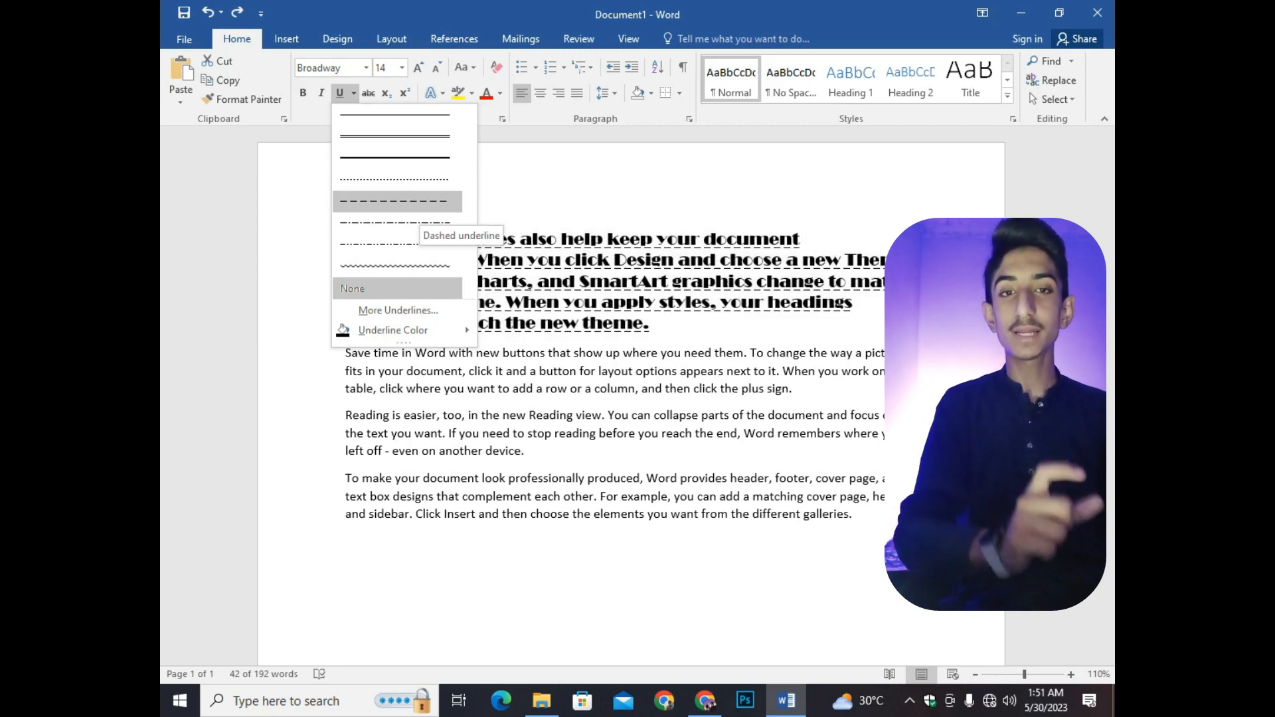
mouse_move(399, 330)
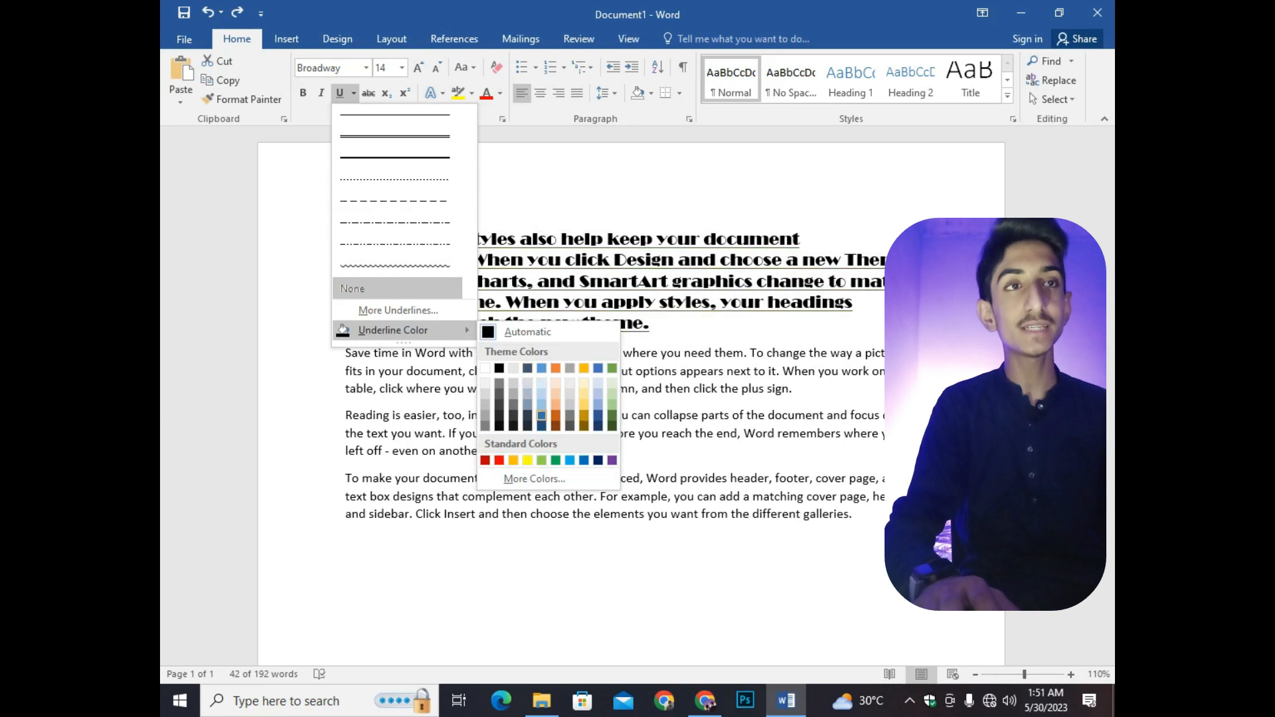
click(555, 416)
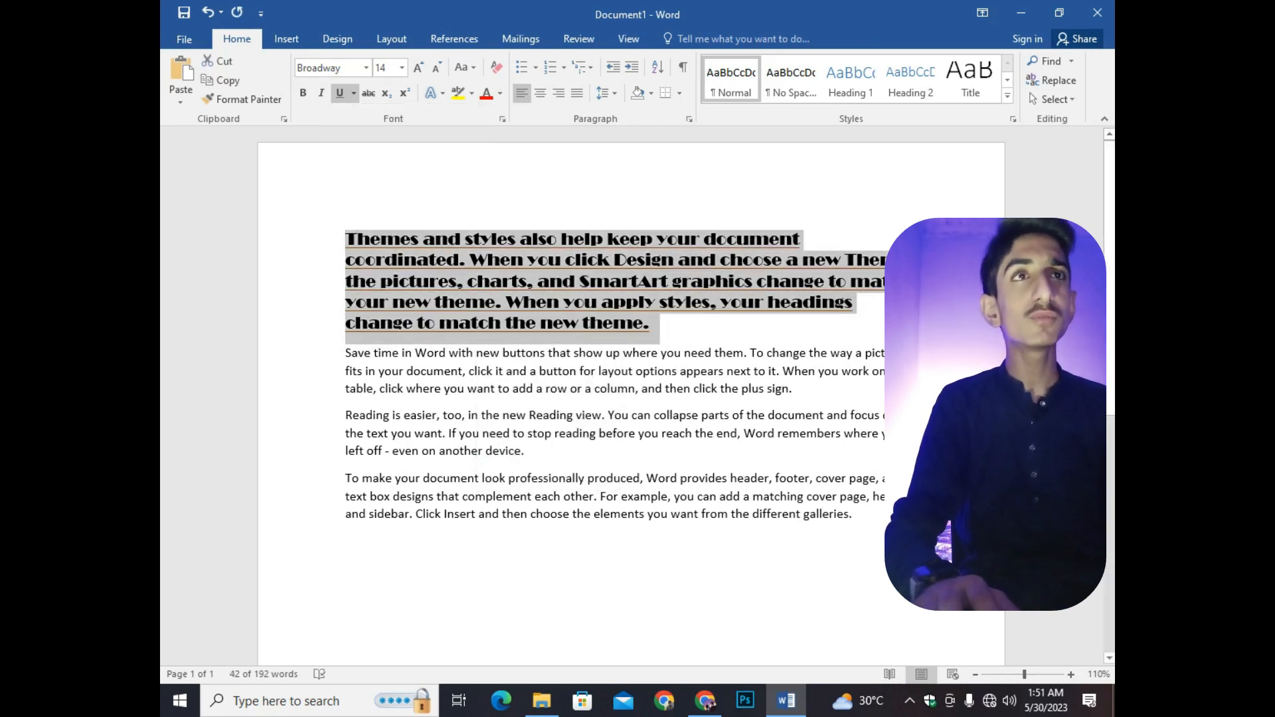
click(491, 239)
- Select the first paragraph and examine the available letter-case options without applying any
drag(345, 238, 658, 326)
click(465, 67)
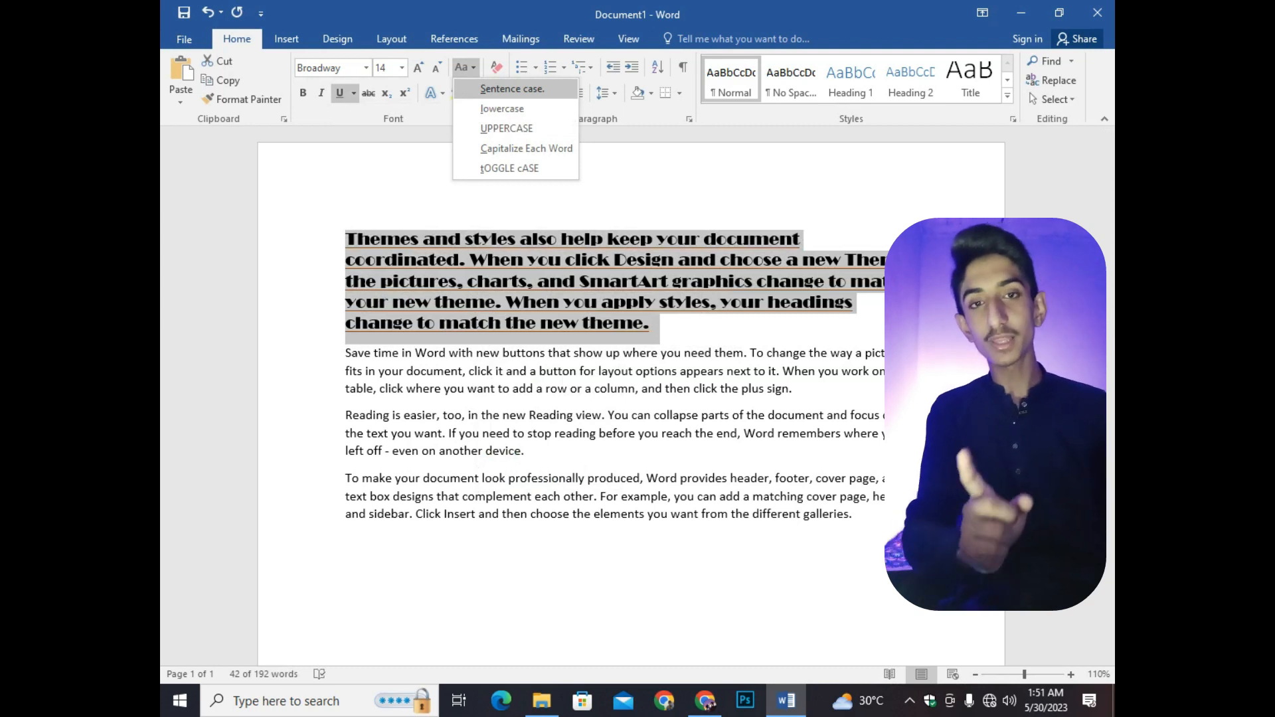
key(Escape)
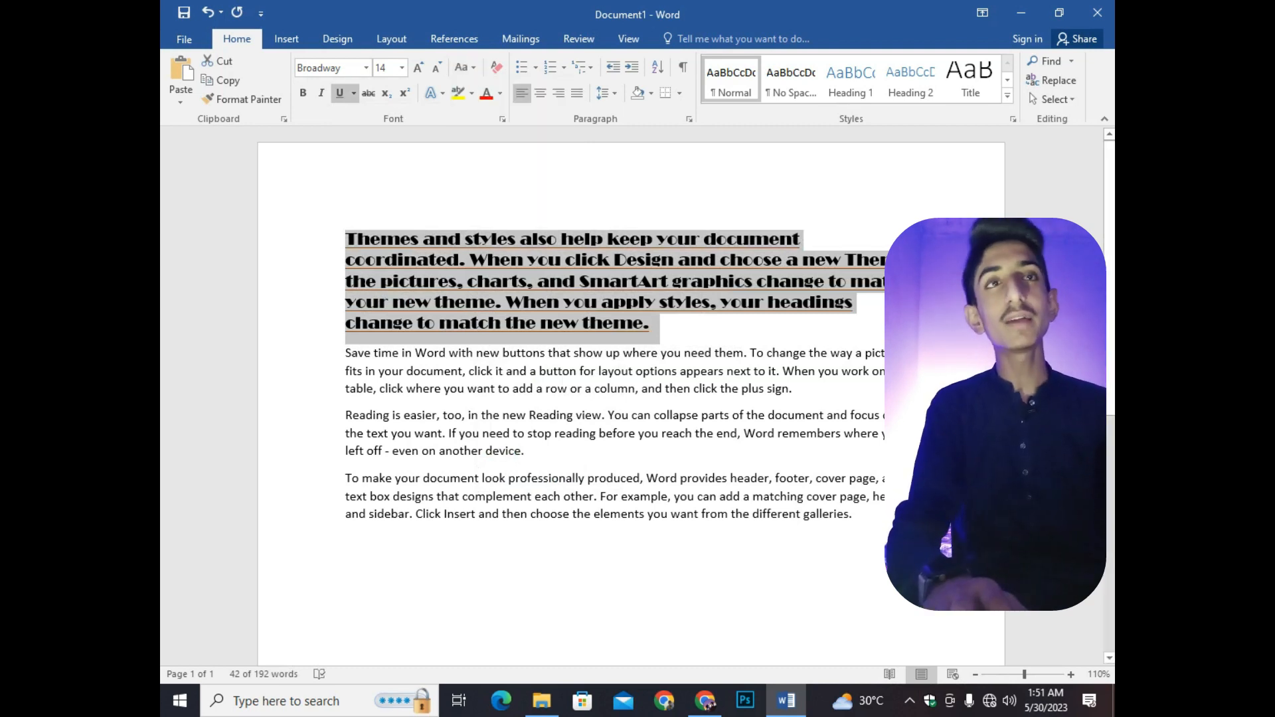
- Copy the first paragraph's formatting onto the "Save time in Word" paragraph with Format Painter and deselect the text
click(345, 239)
drag(345, 239, 797, 392)
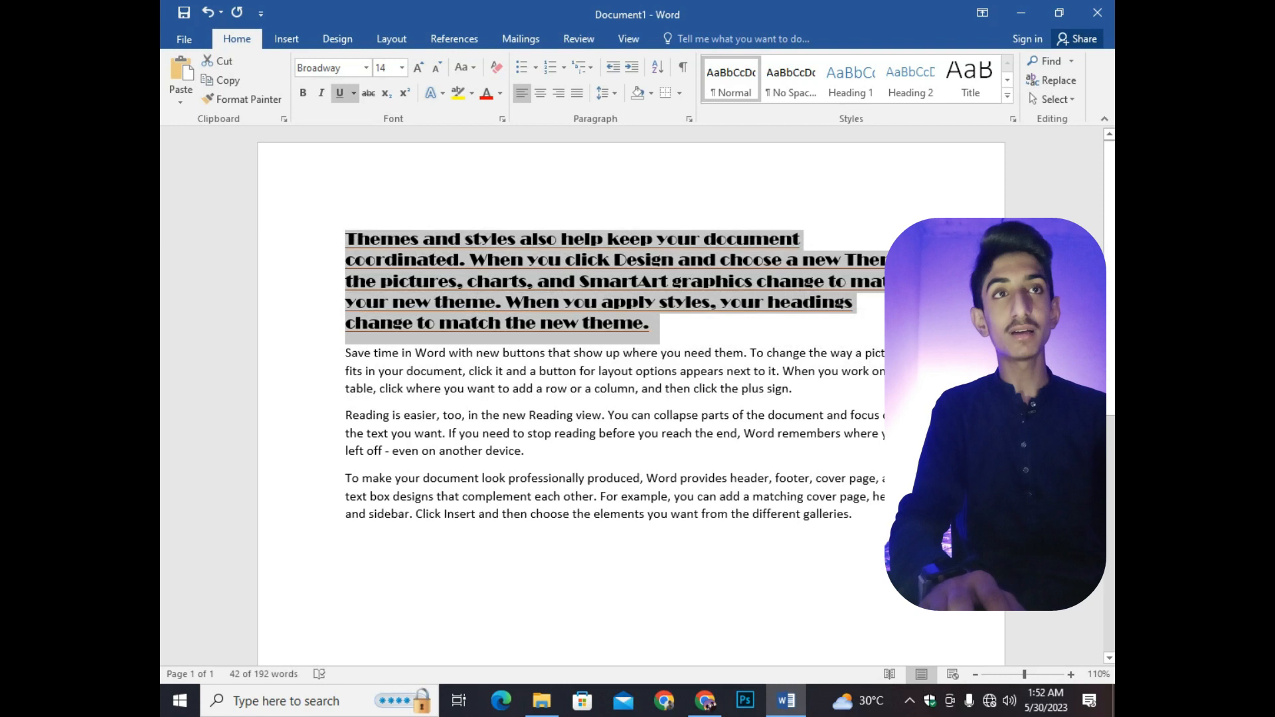
drag(346, 239, 801, 241)
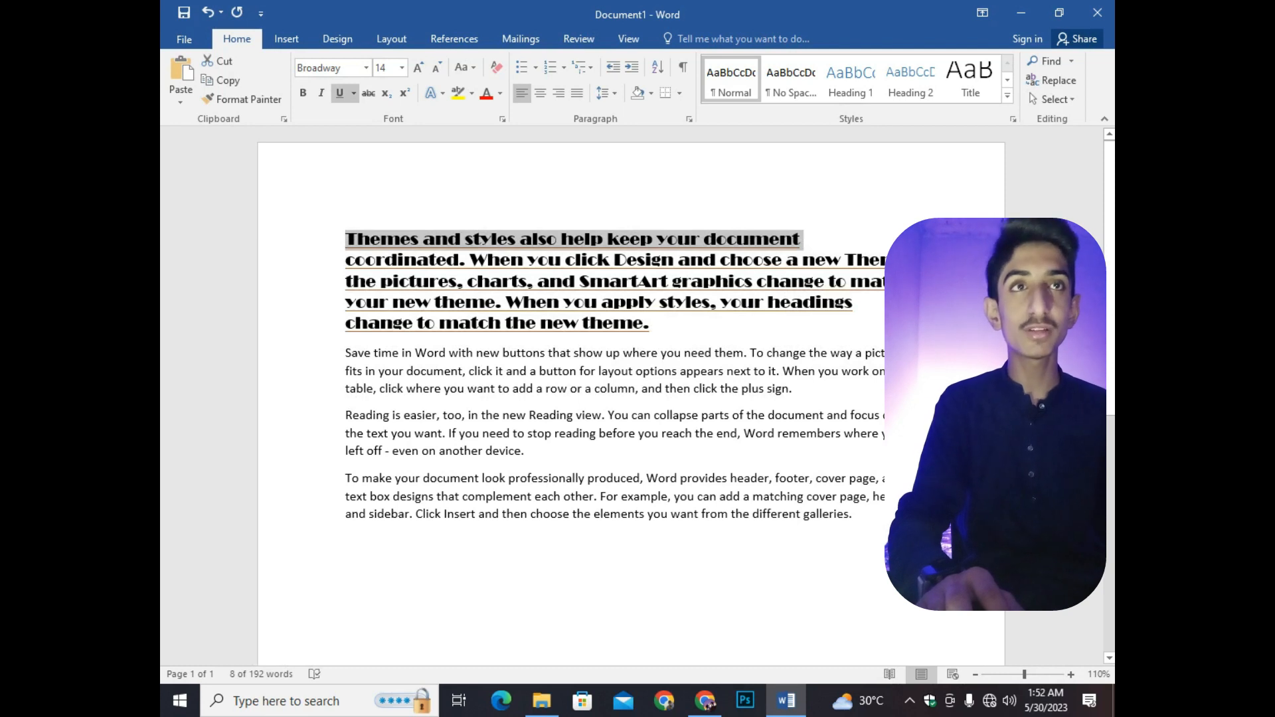
drag(345, 239, 654, 325)
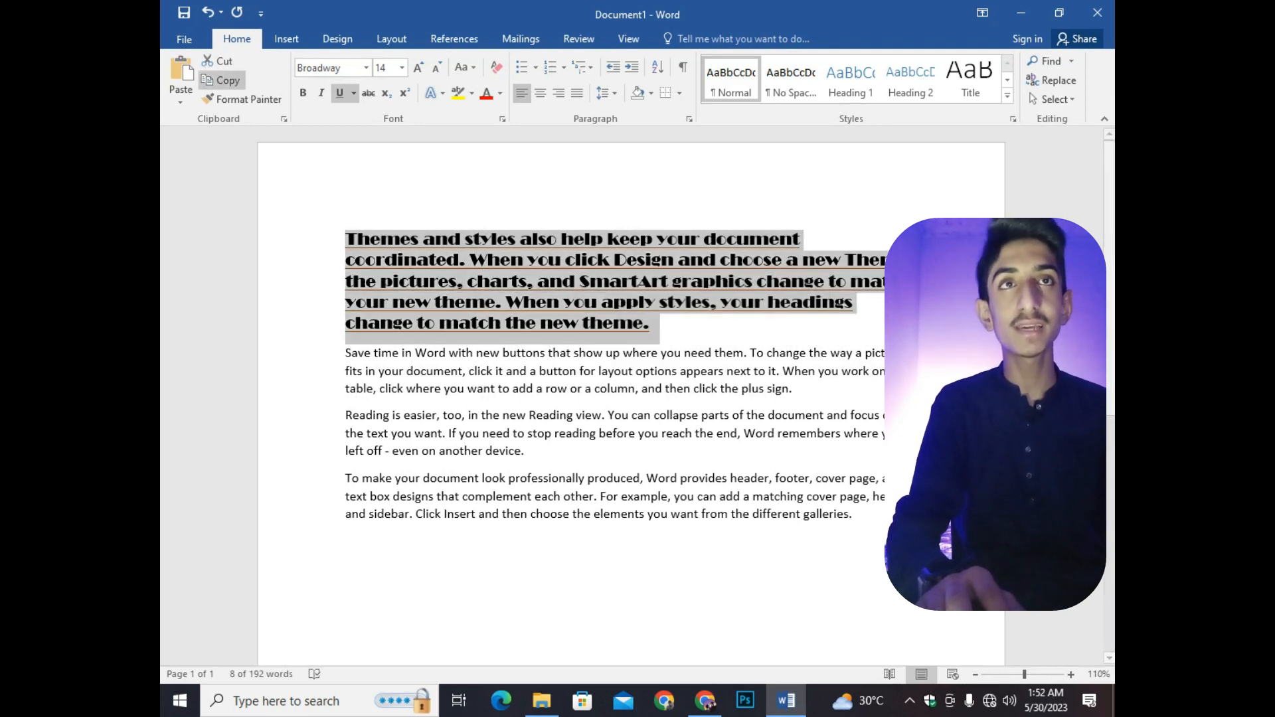
click(242, 99)
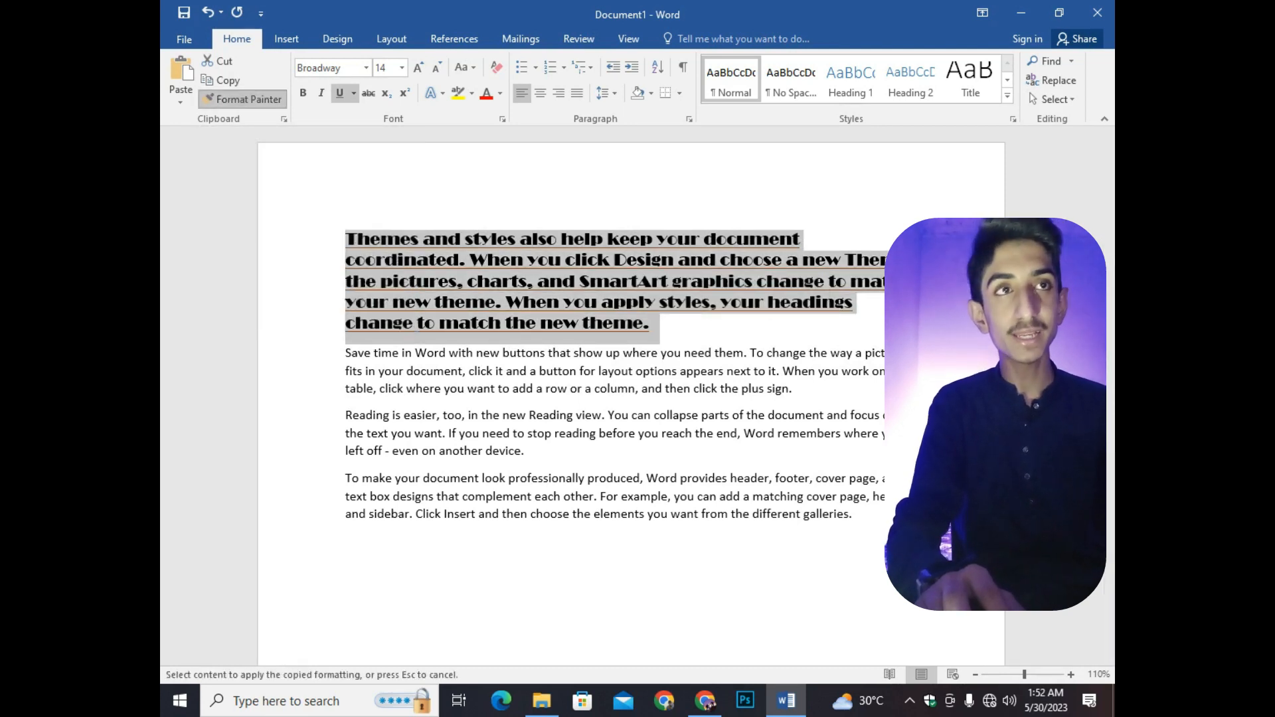
drag(345, 353, 793, 391)
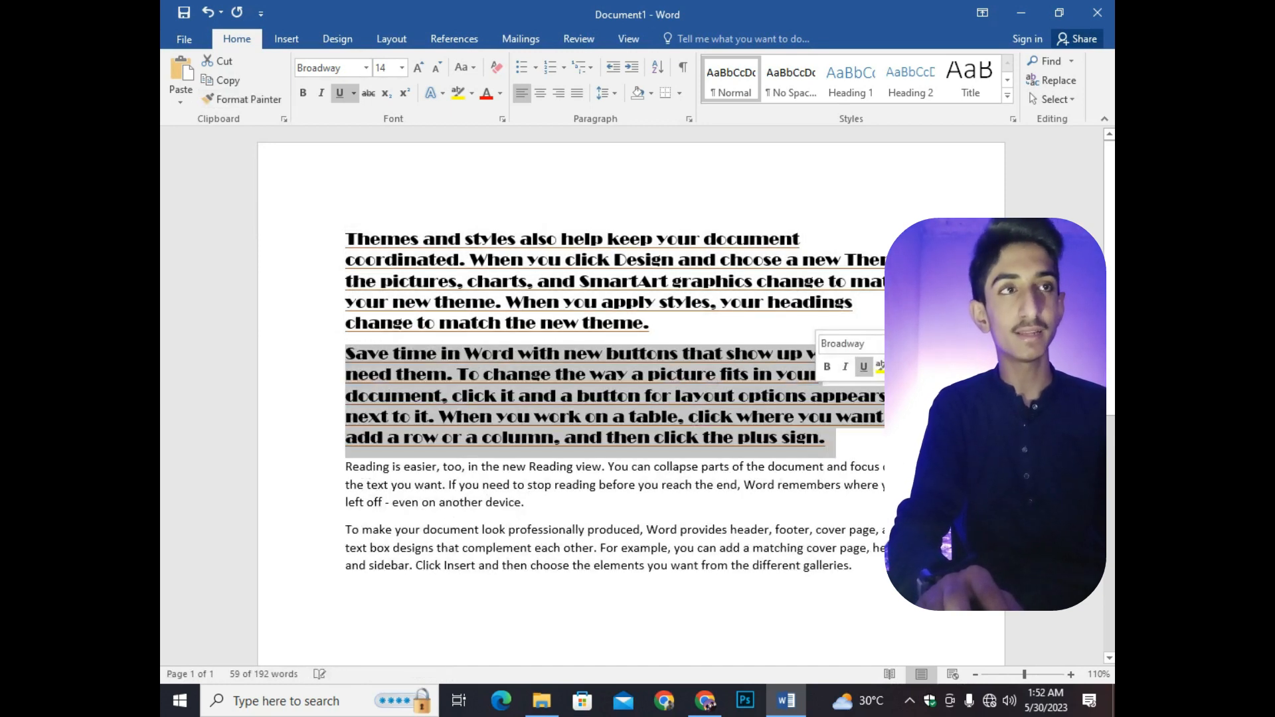
click(525, 502)
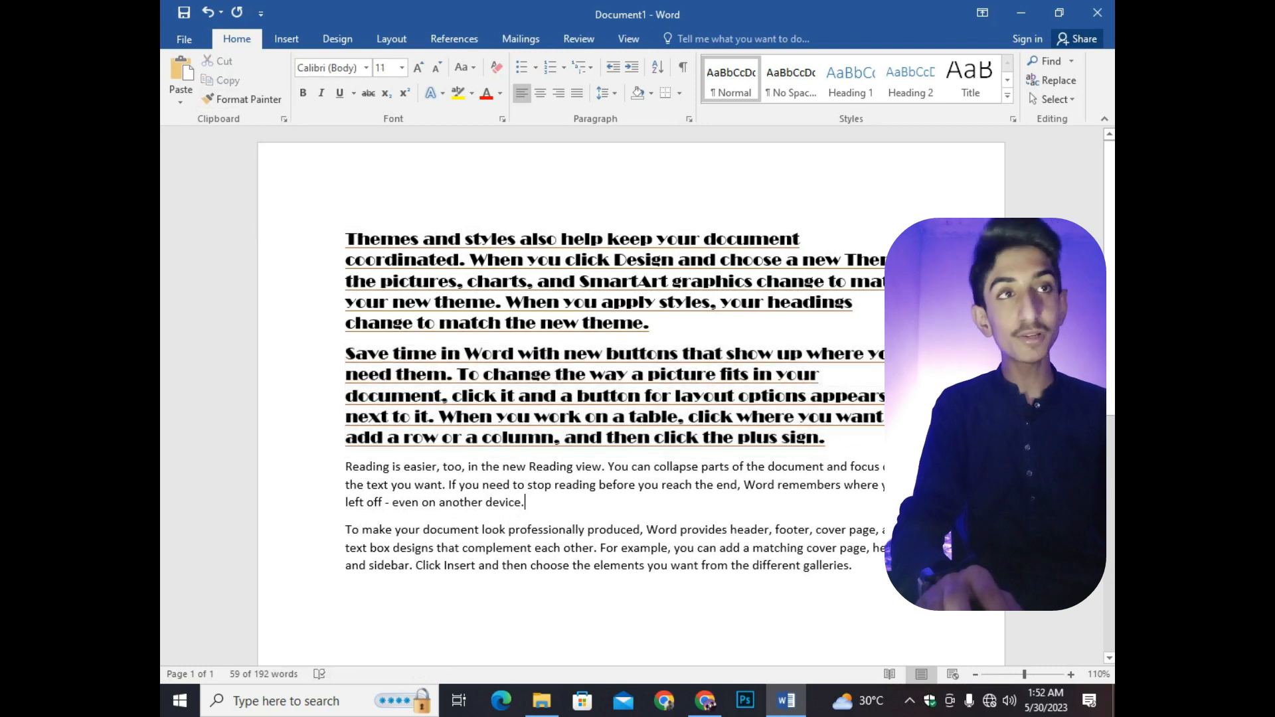
- Undo the copied formatting on the "Save time in Word" paragraph and place the cursor below the last paragraph
scroll(630, 399, down, 1)
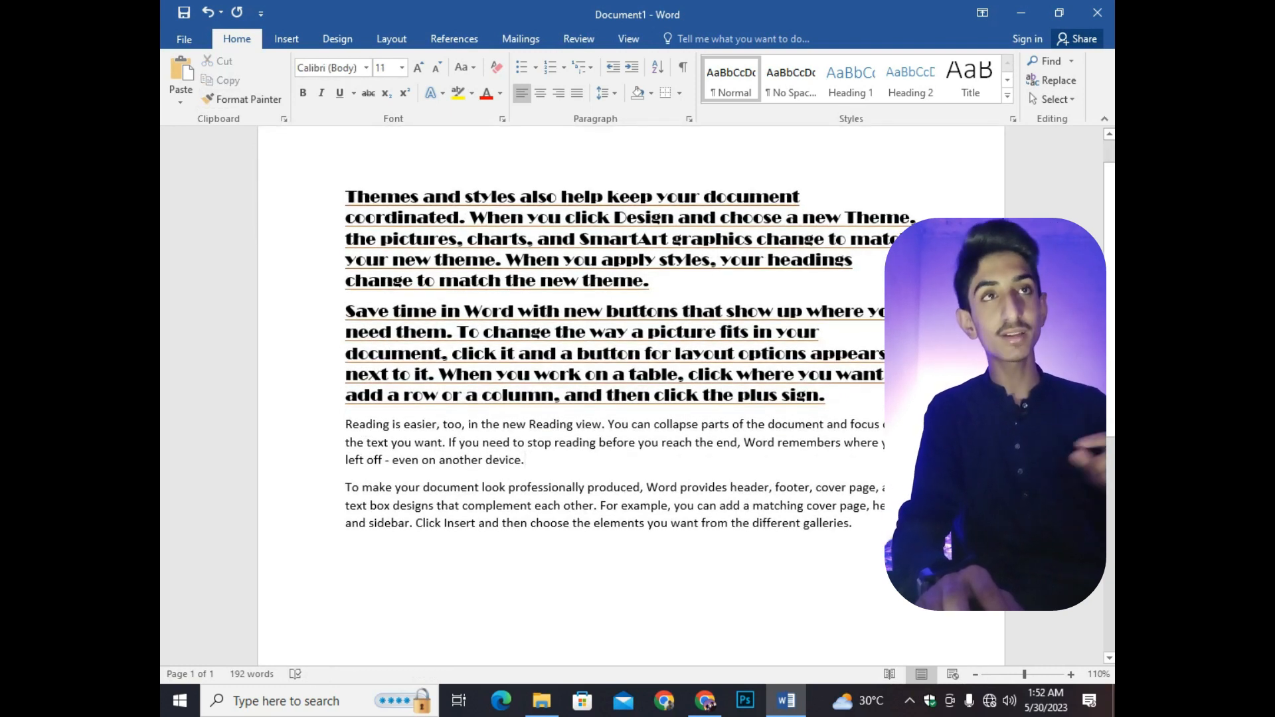
key(ctrl+z)
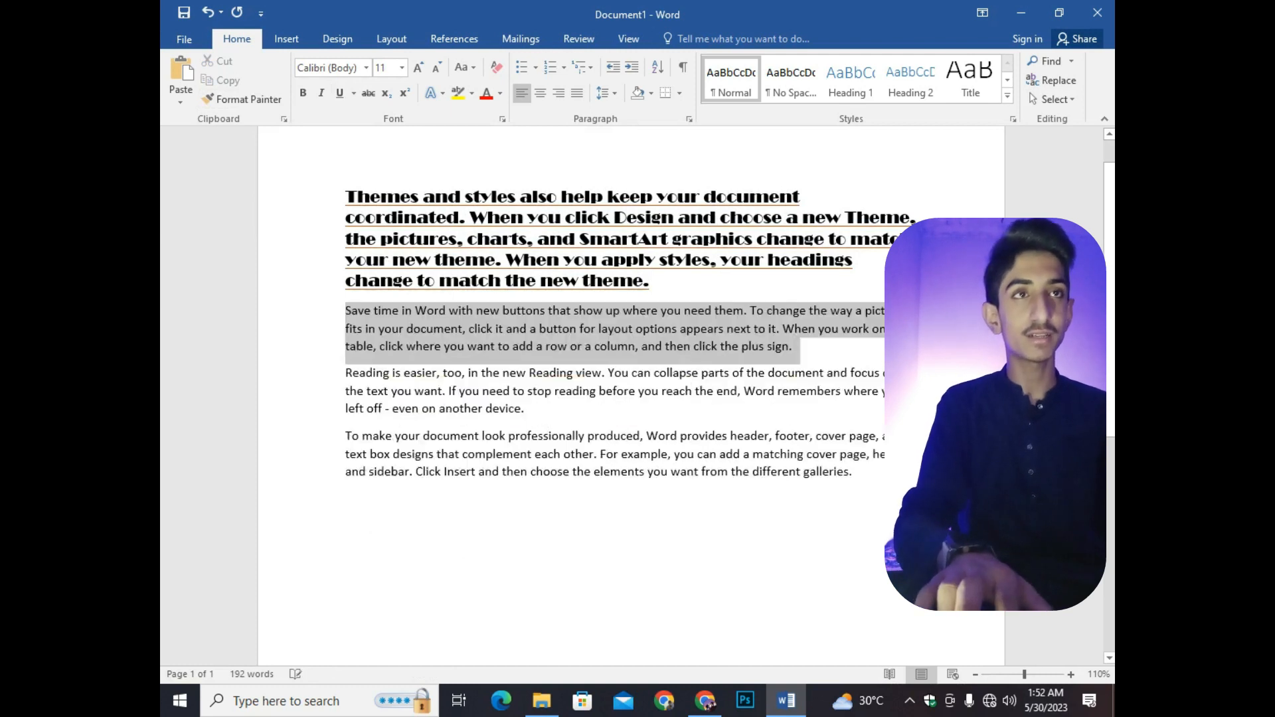
click(345, 498)
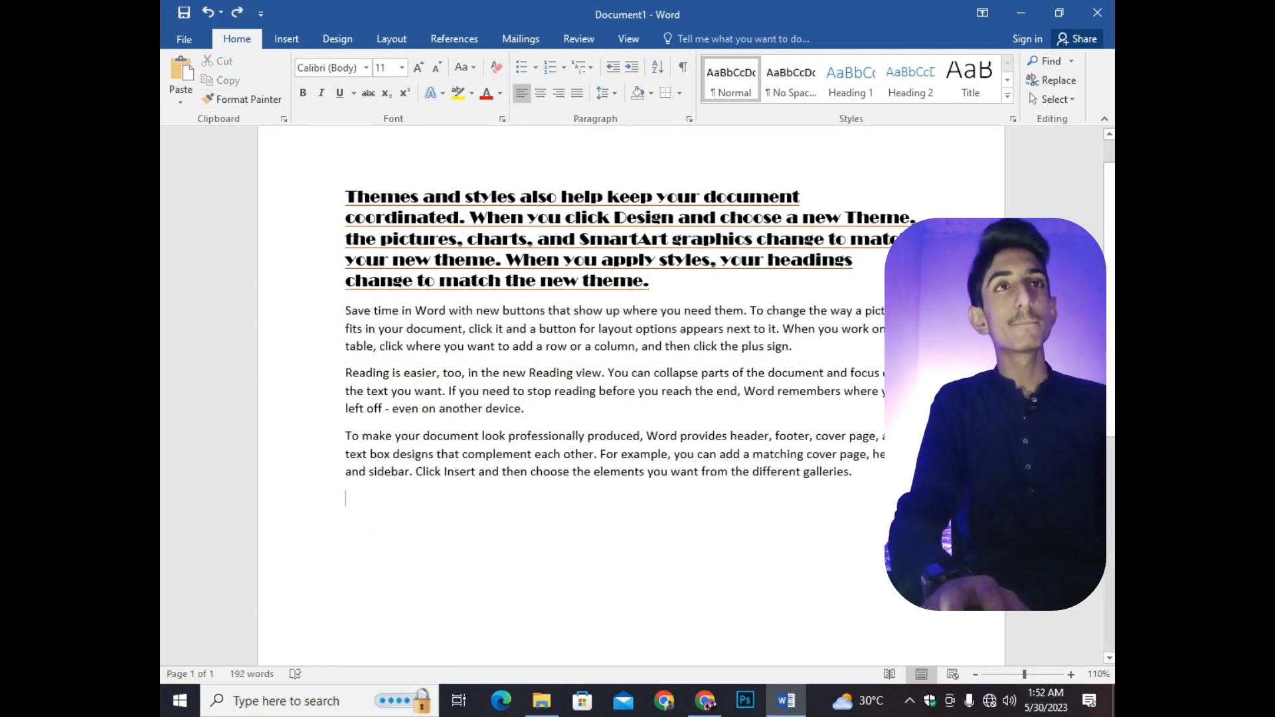
- Change the first paragraph to Sentence case and check its capital letters
drag(345, 197, 656, 282)
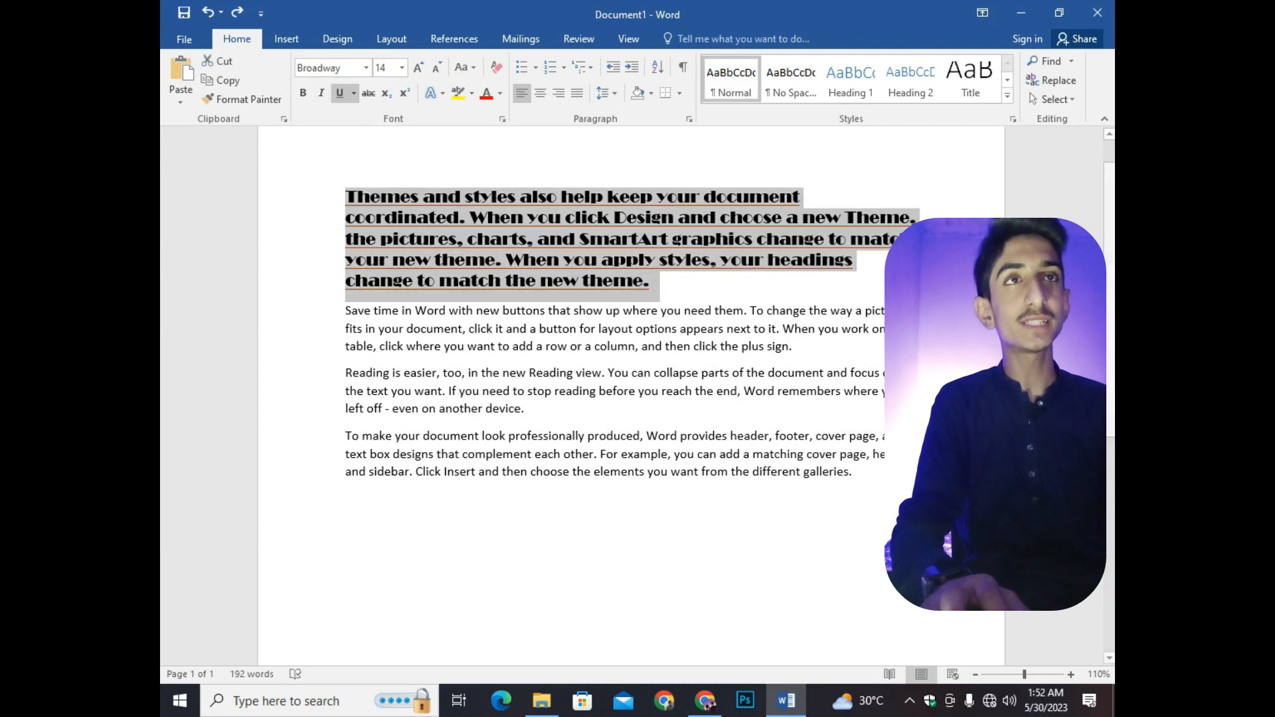
click(466, 68)
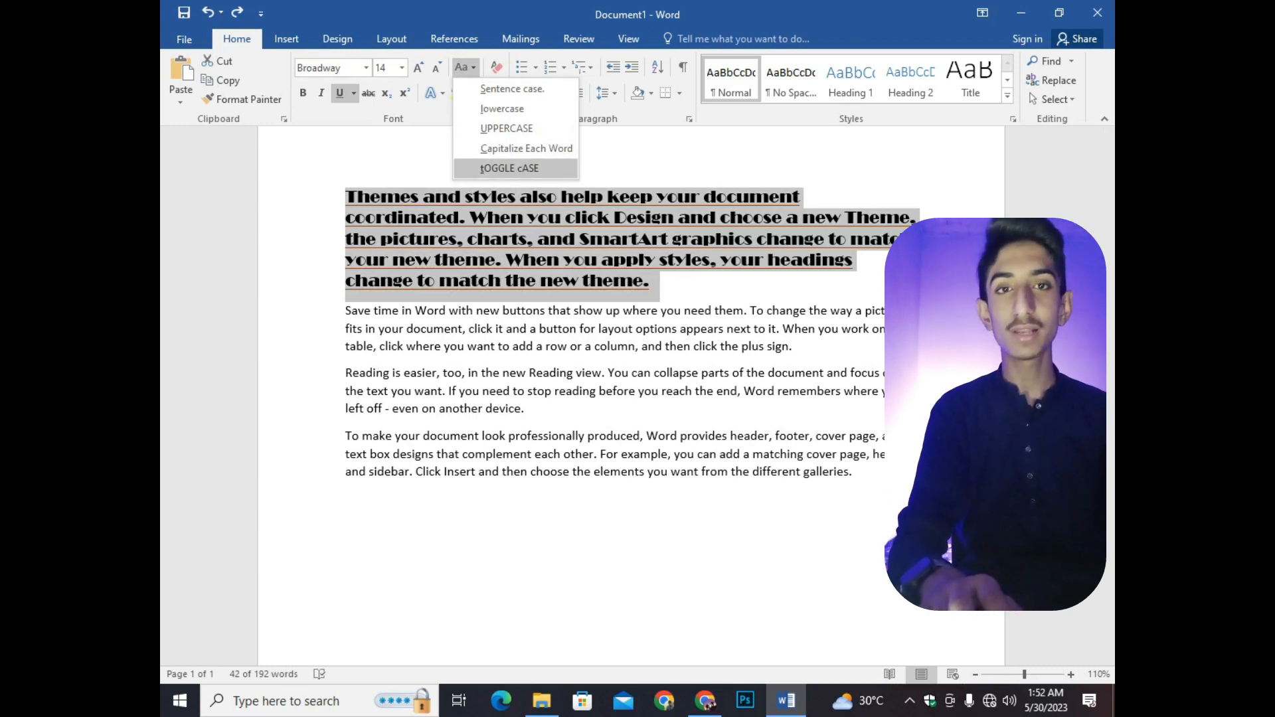
click(463, 67)
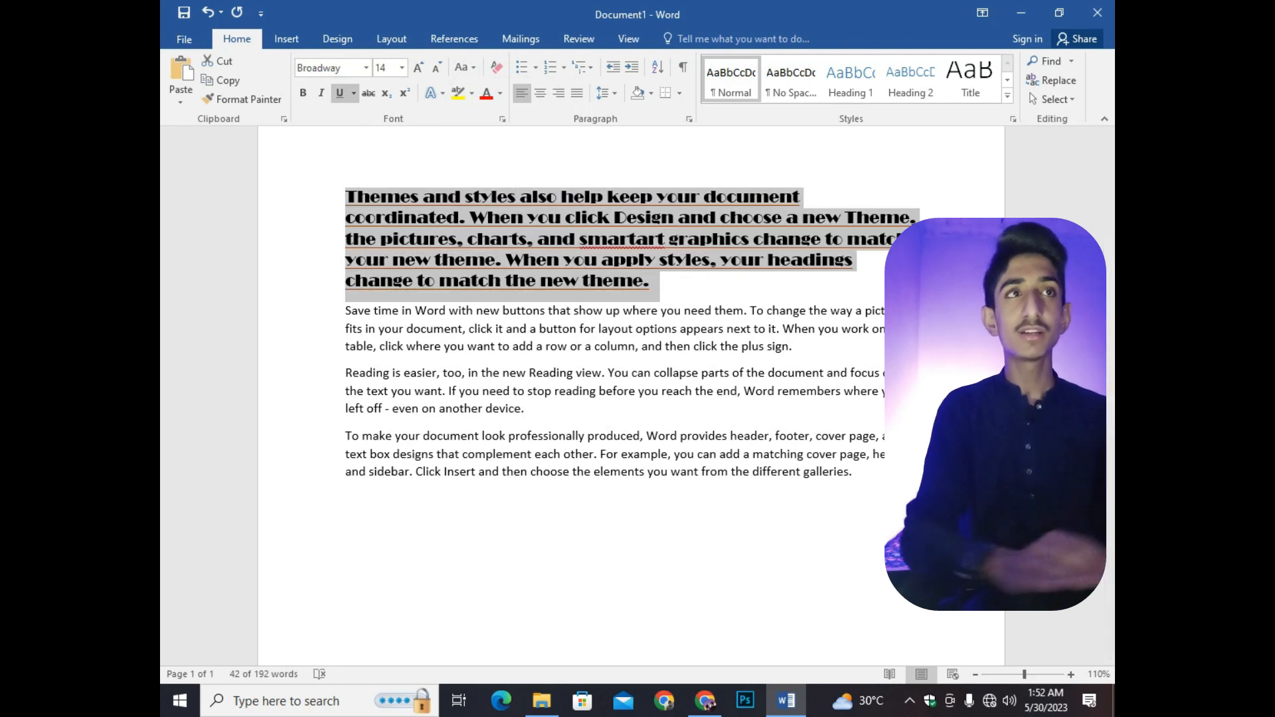
click(358, 197)
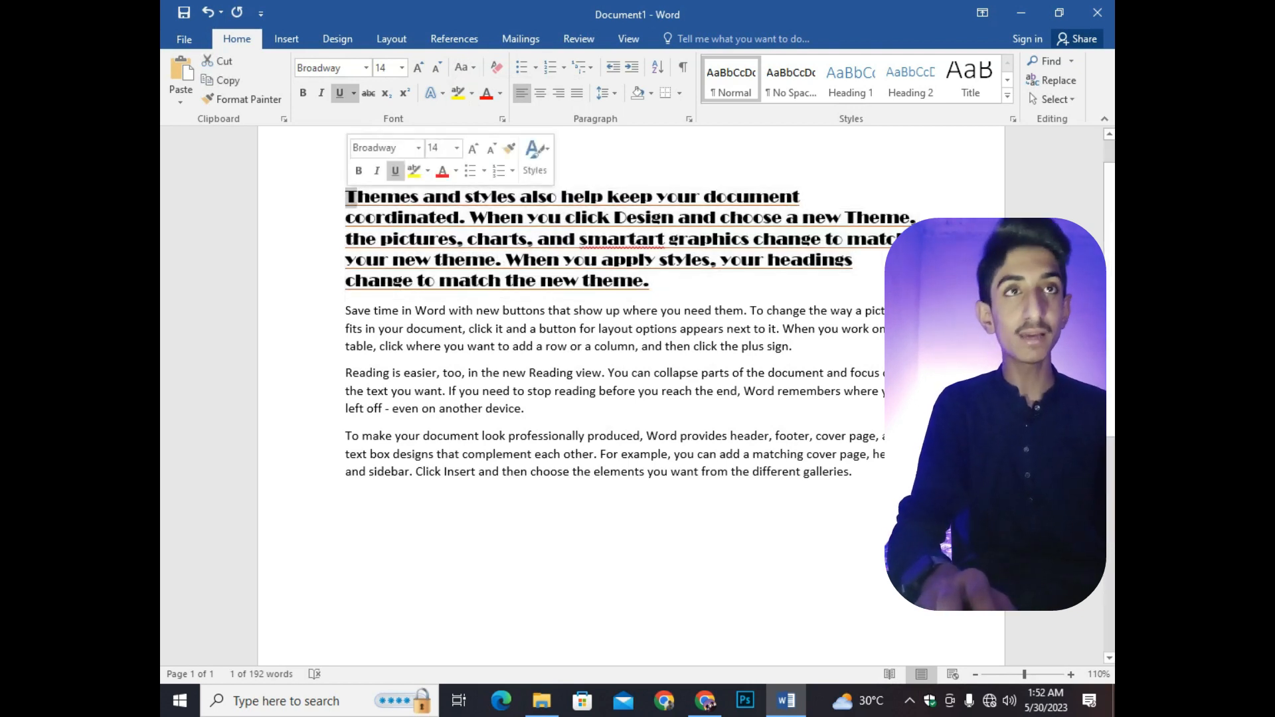
drag(357, 197, 664, 281)
click(516, 196)
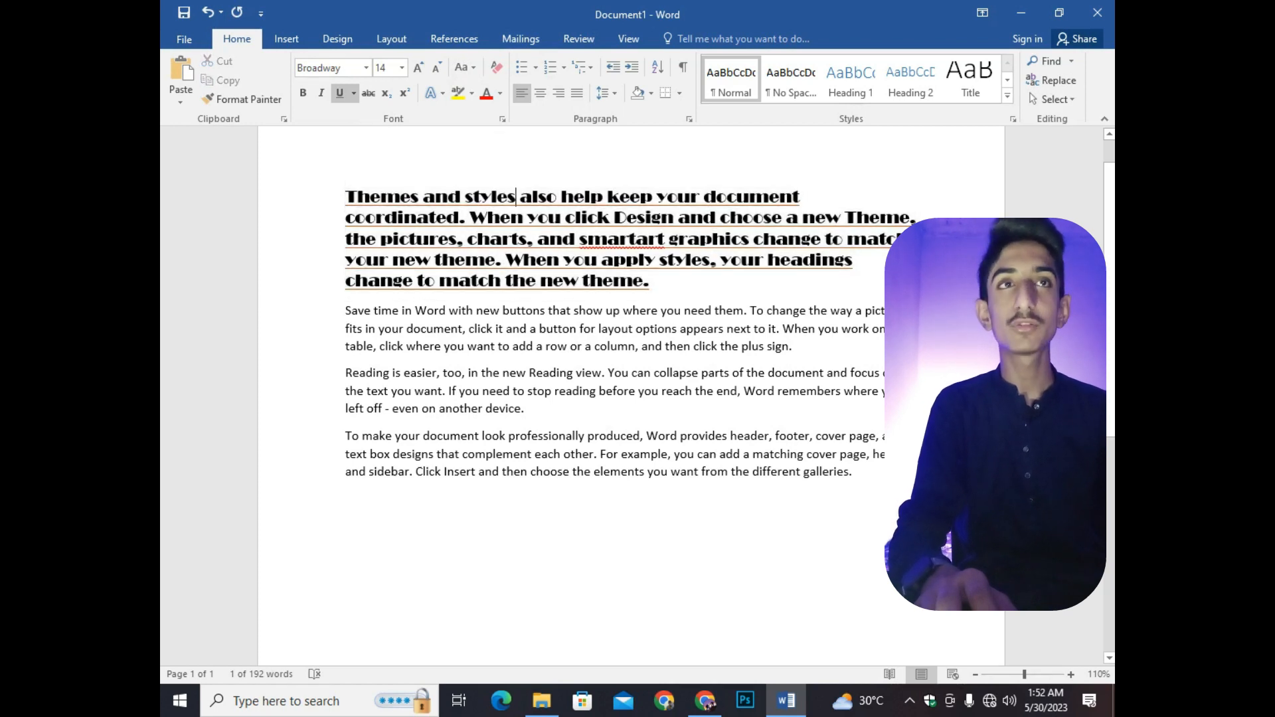
- Convert the entire first paragraph to lowercase and deselect the text
drag(346, 197, 721, 284)
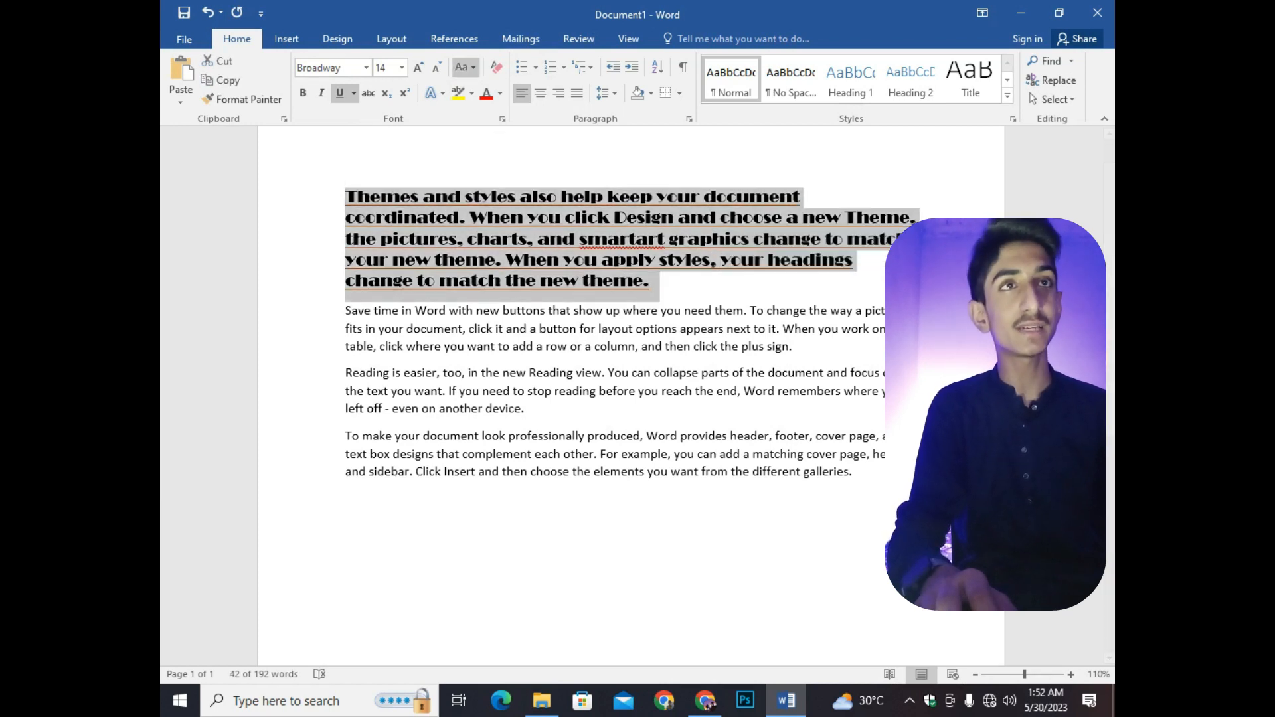
click(465, 67)
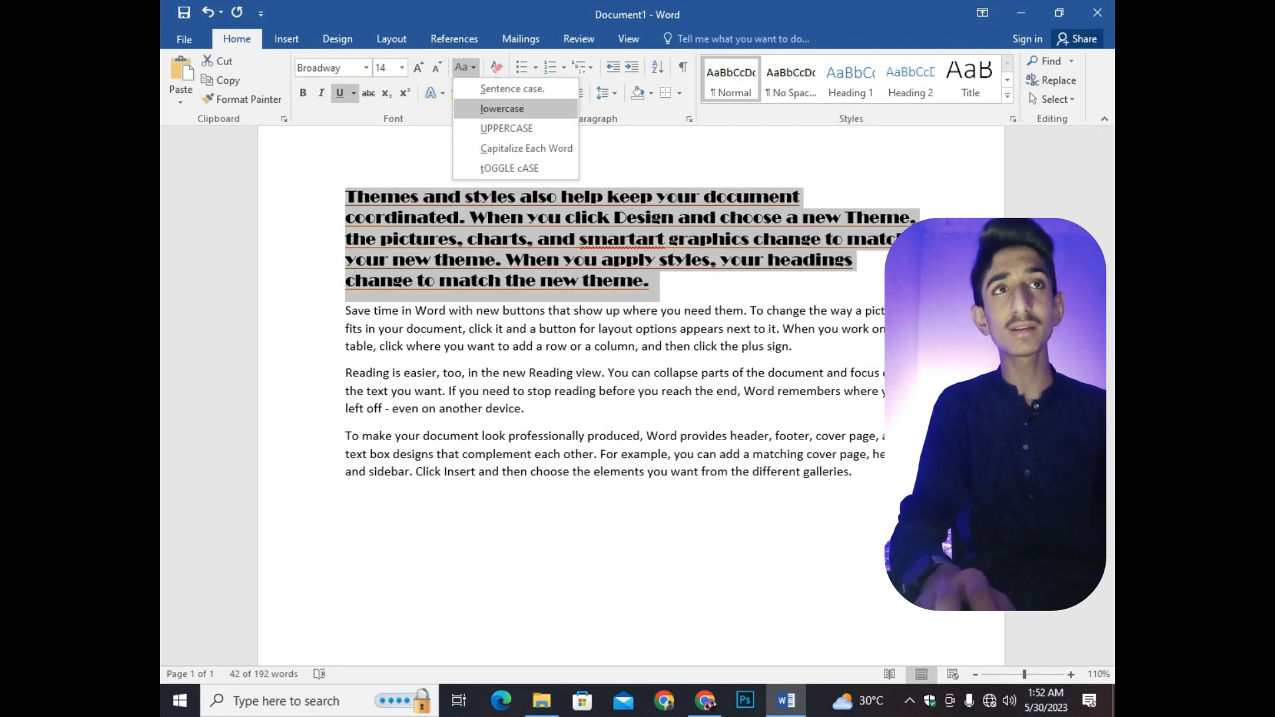
click(503, 109)
click(322, 197)
drag(322, 198, 321, 282)
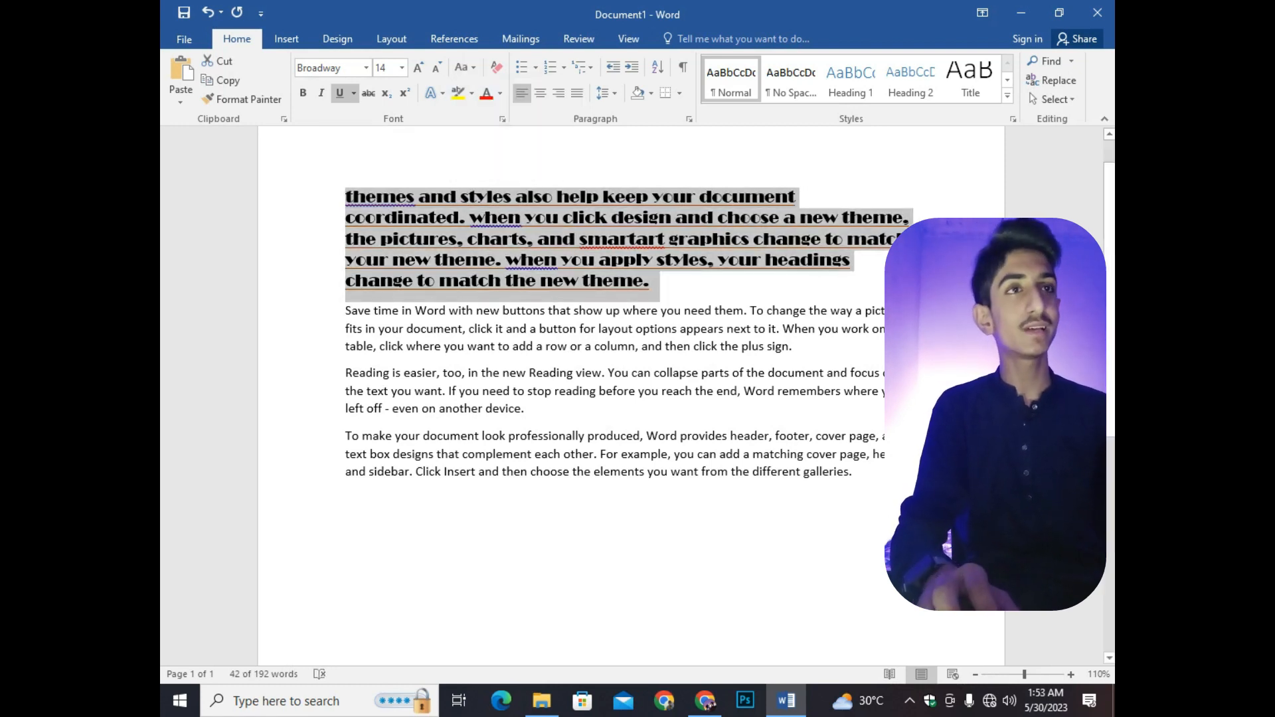
click(563, 217)
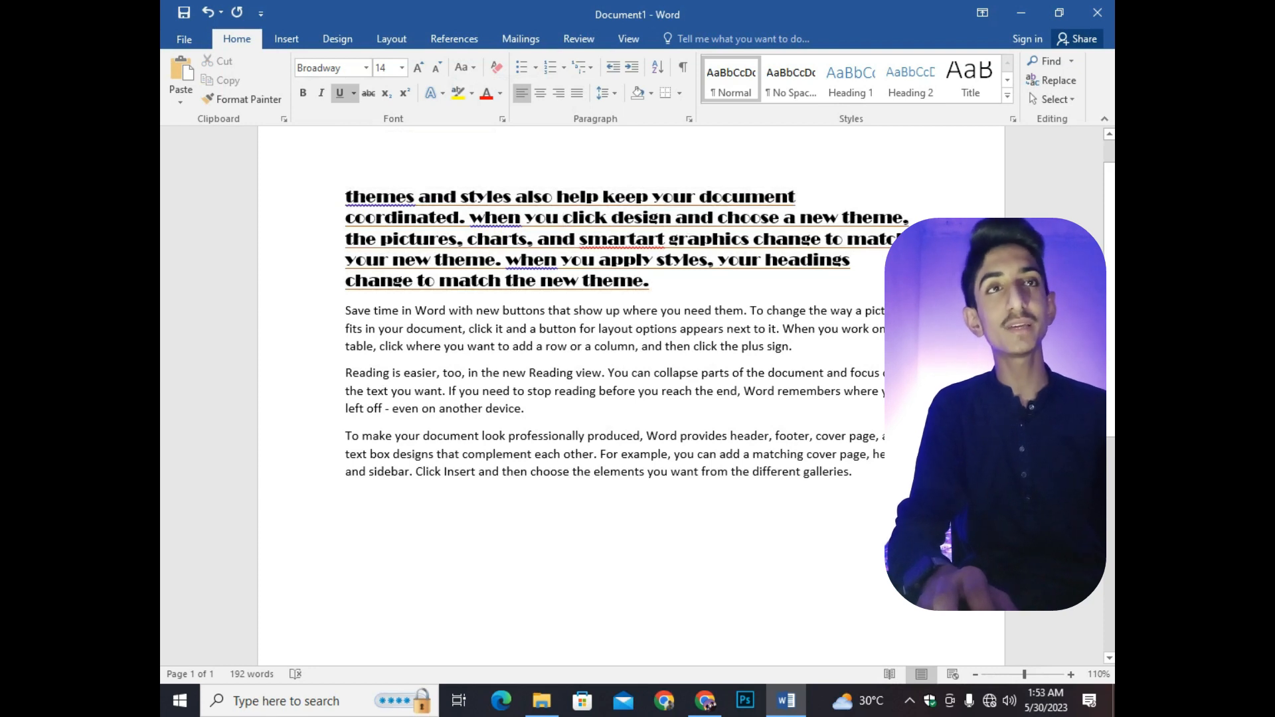
- Reduce the first paragraph's font size to 12 and convert its text to UPPERCASE
drag(345, 197, 654, 282)
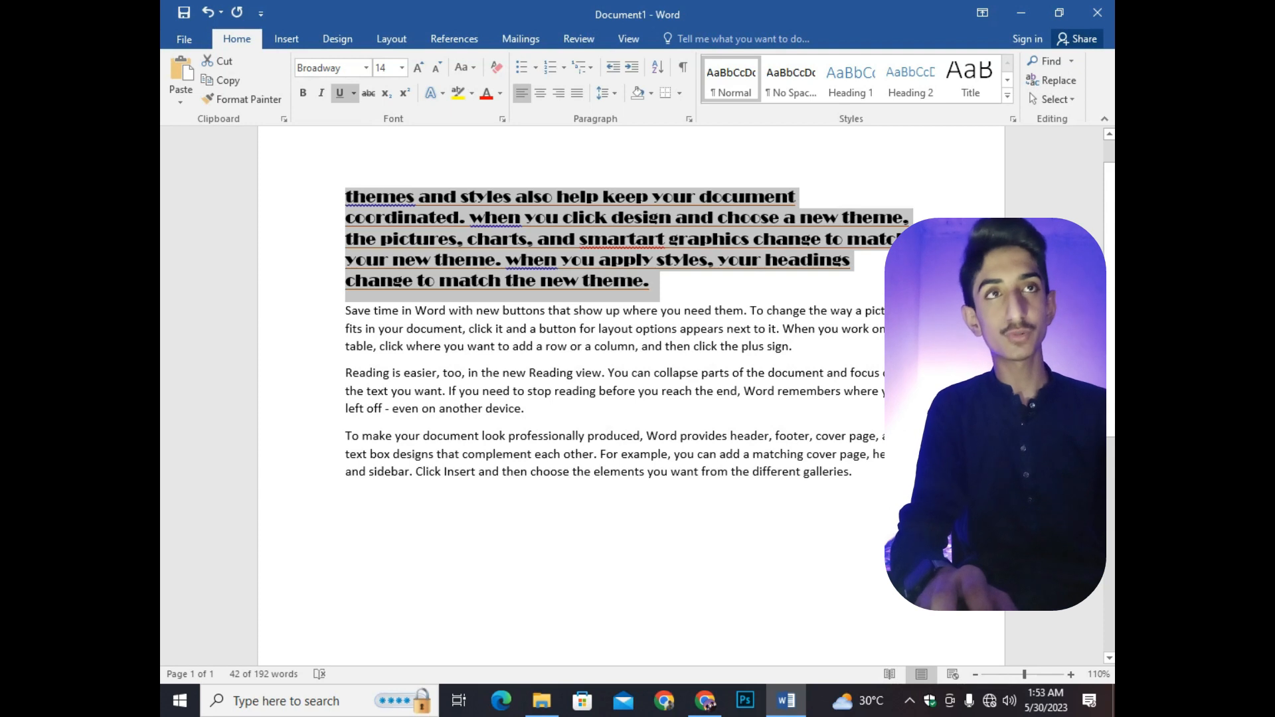
click(436, 67)
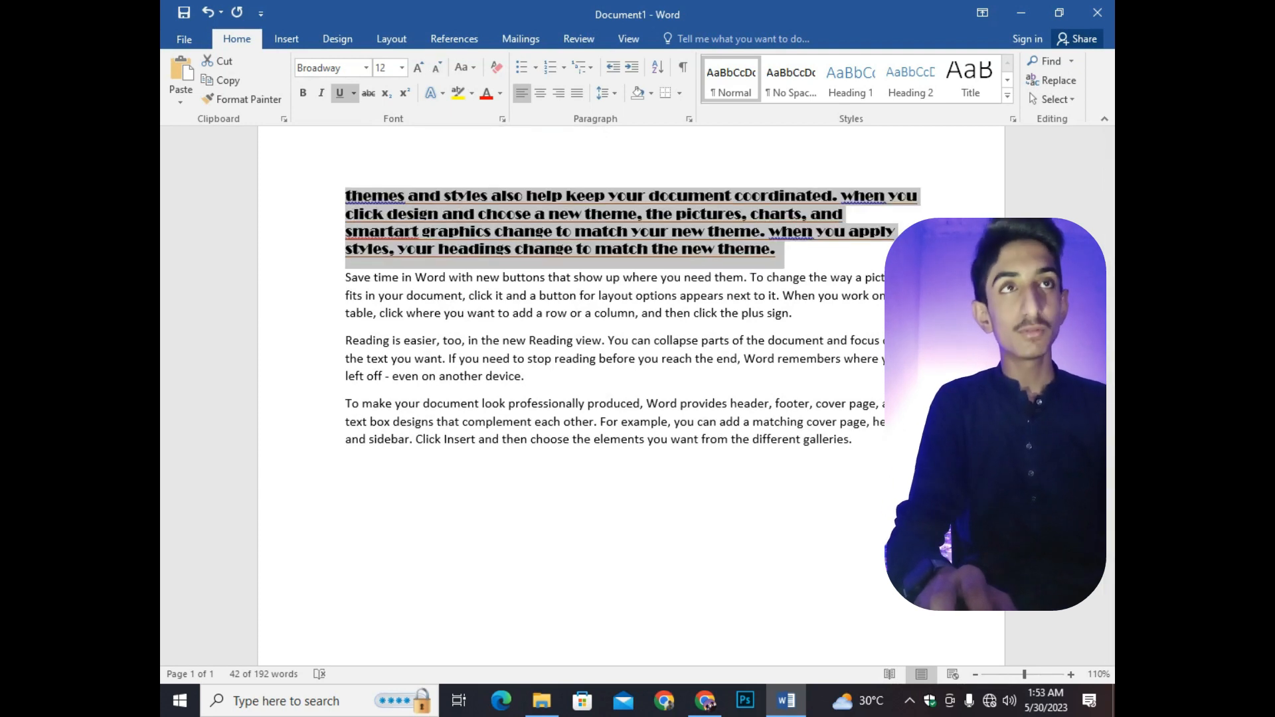
click(464, 67)
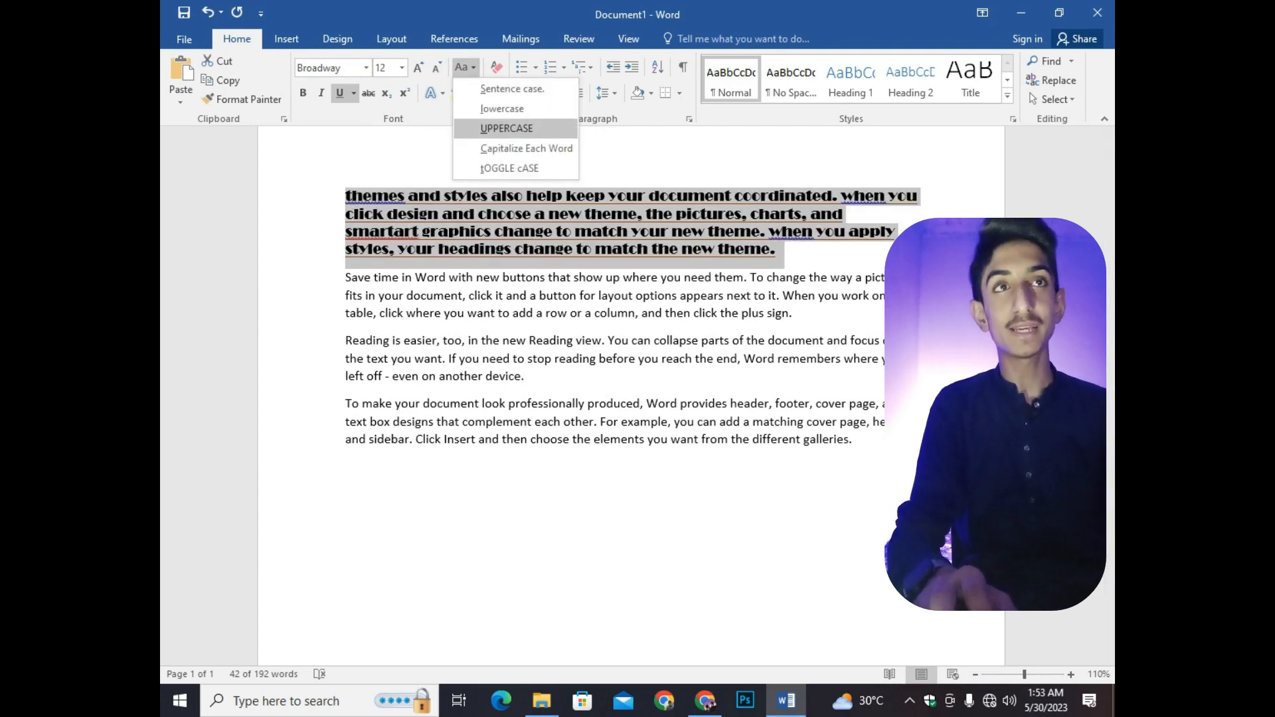
click(506, 128)
scroll(631, 398, up, 2)
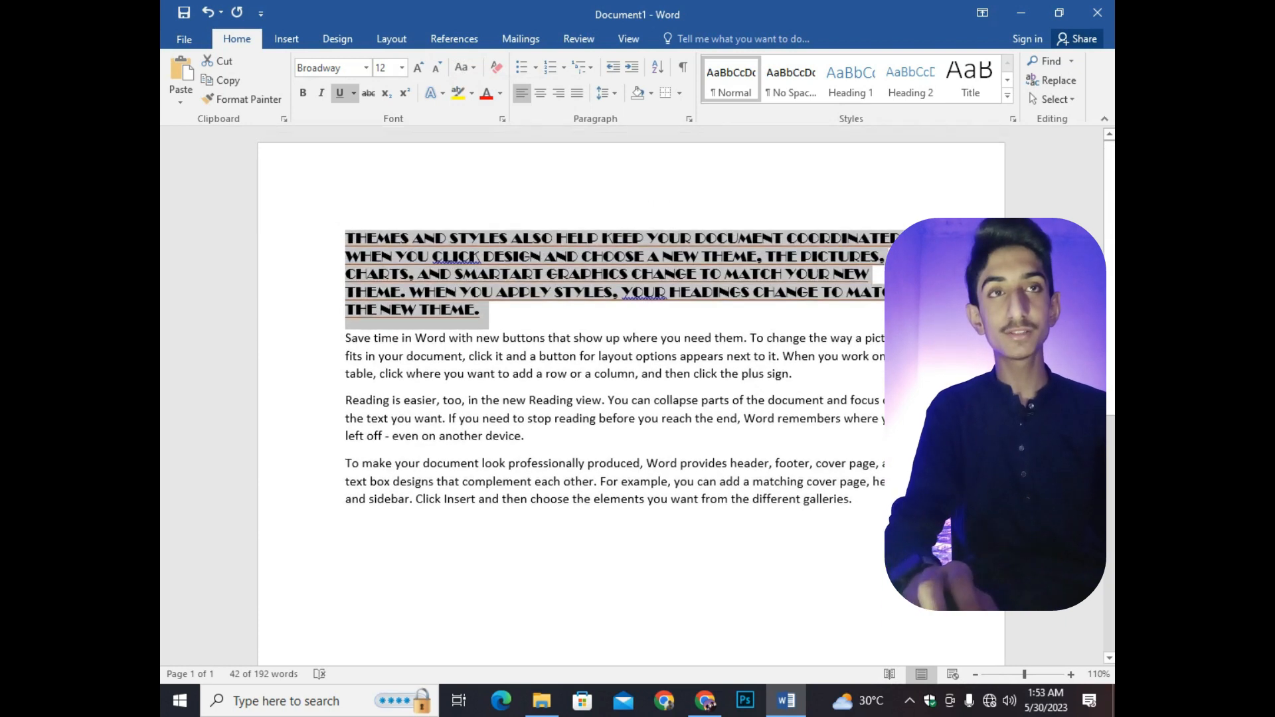
scroll(631, 399, up, 2)
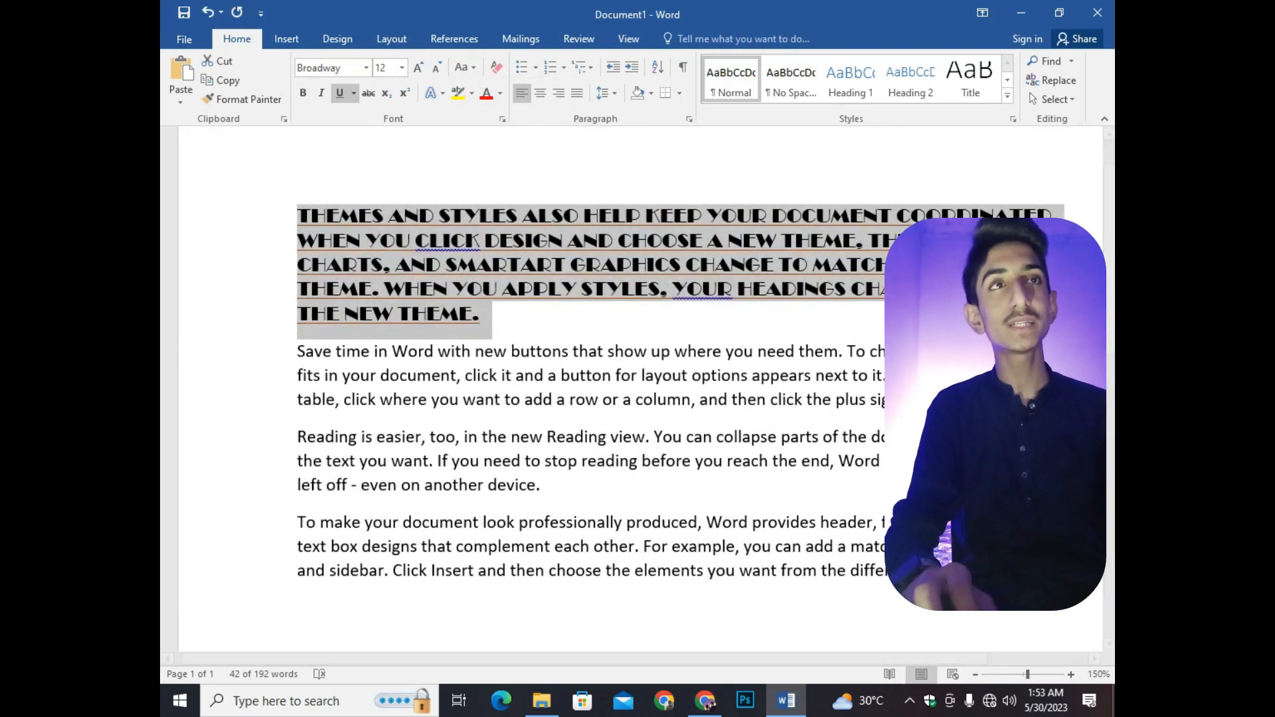
- Apply Capitalize Each Word to the first paragraph and check the initial letters of its words
click(464, 67)
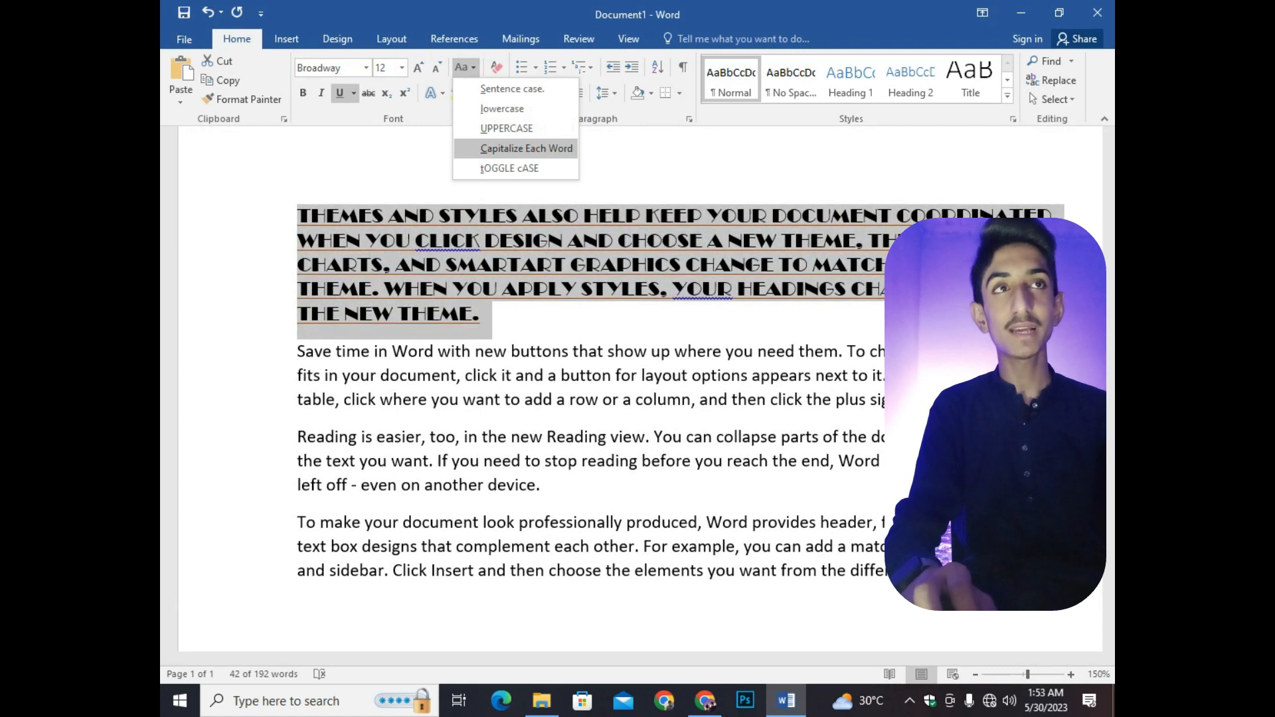
click(526, 148)
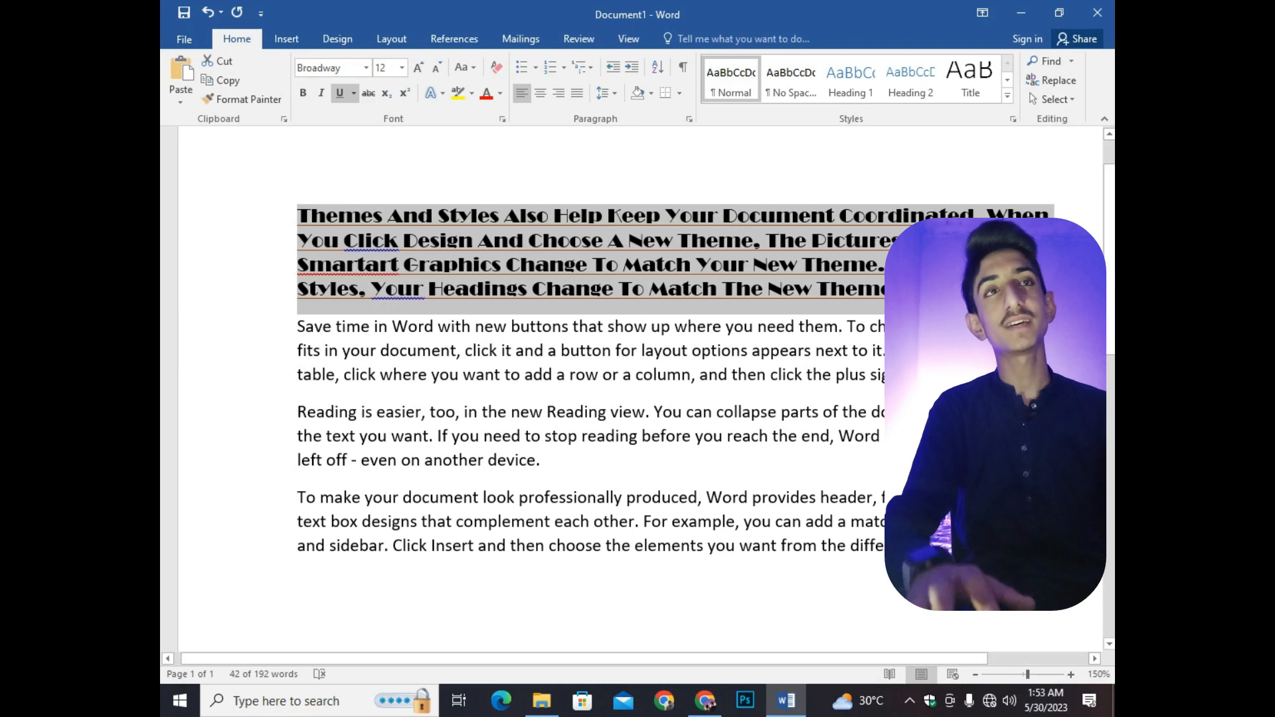
click(311, 216)
drag(311, 215, 298, 217)
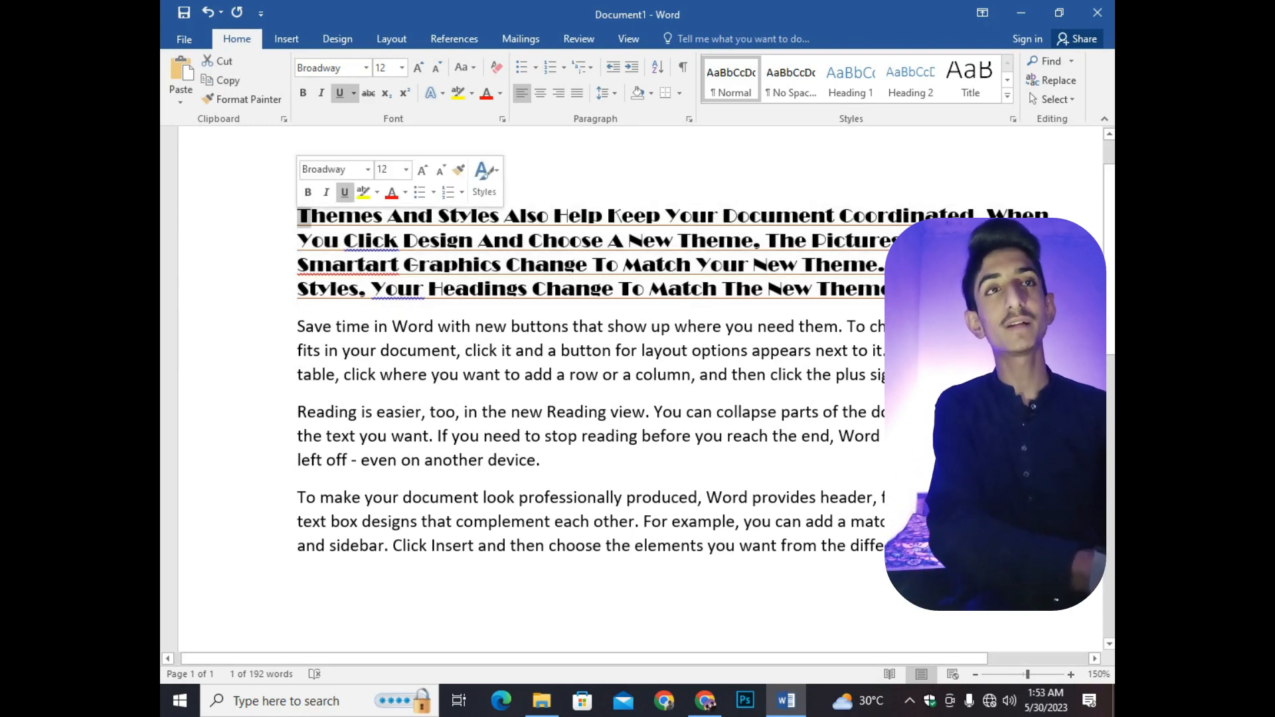
drag(391, 217, 392, 235)
click(448, 215)
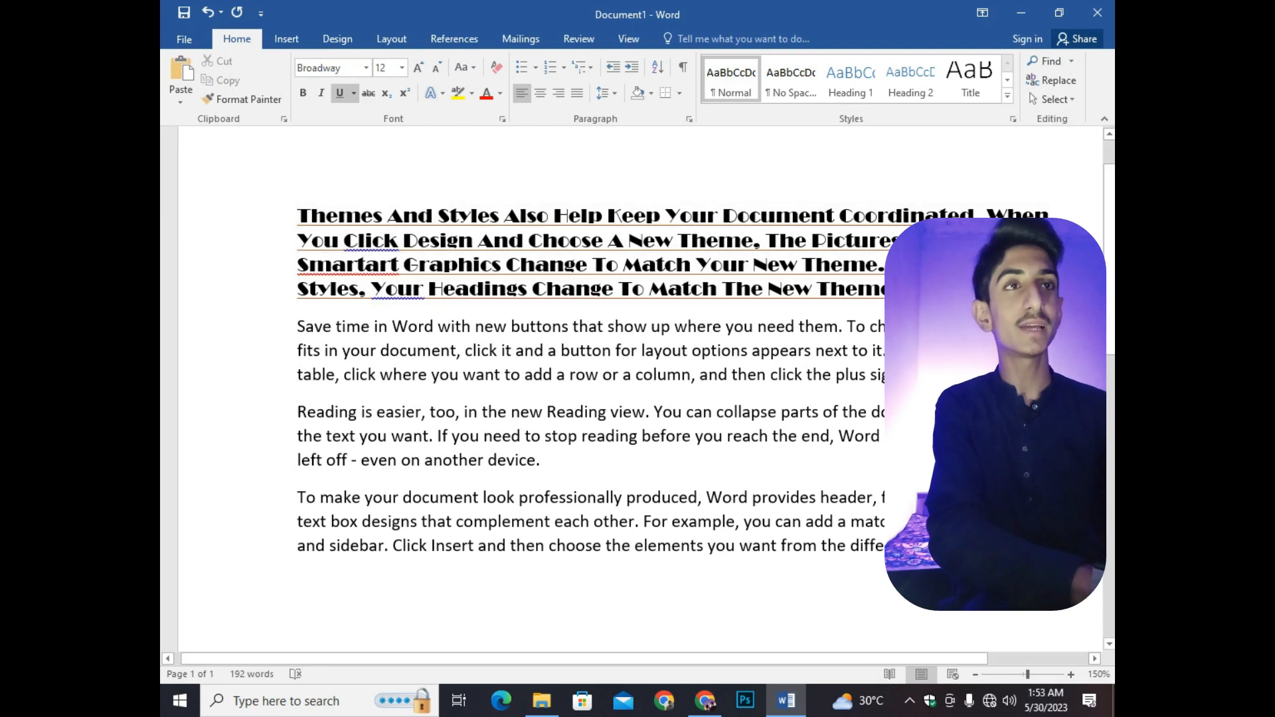
- Apply tOGGLE cASE to the first paragraph and deselect the text
triple_click(569, 216)
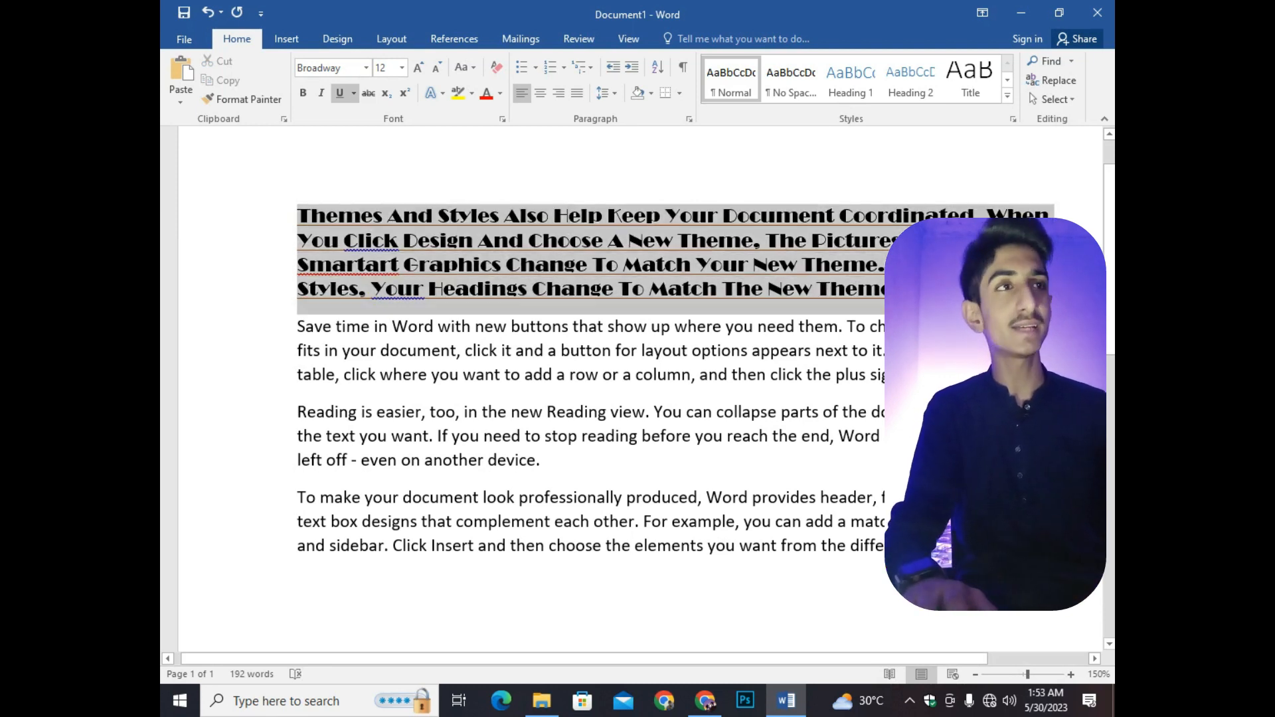
click(466, 67)
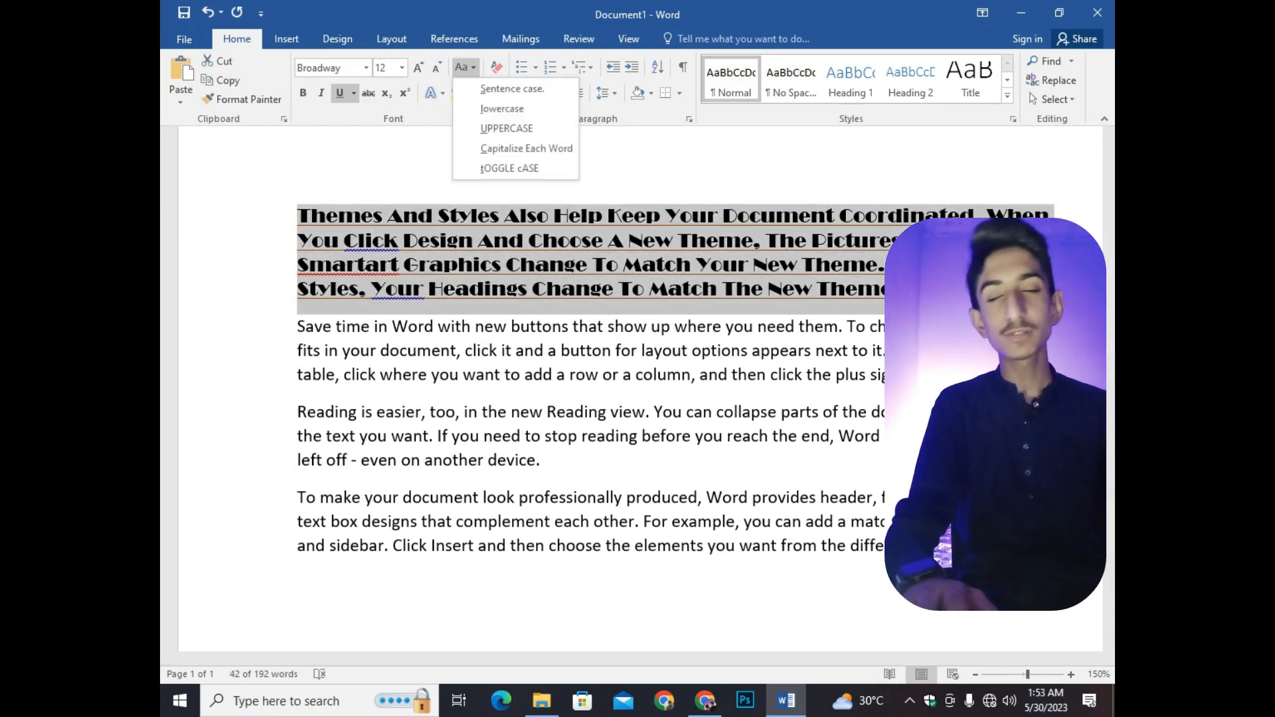
click(509, 168)
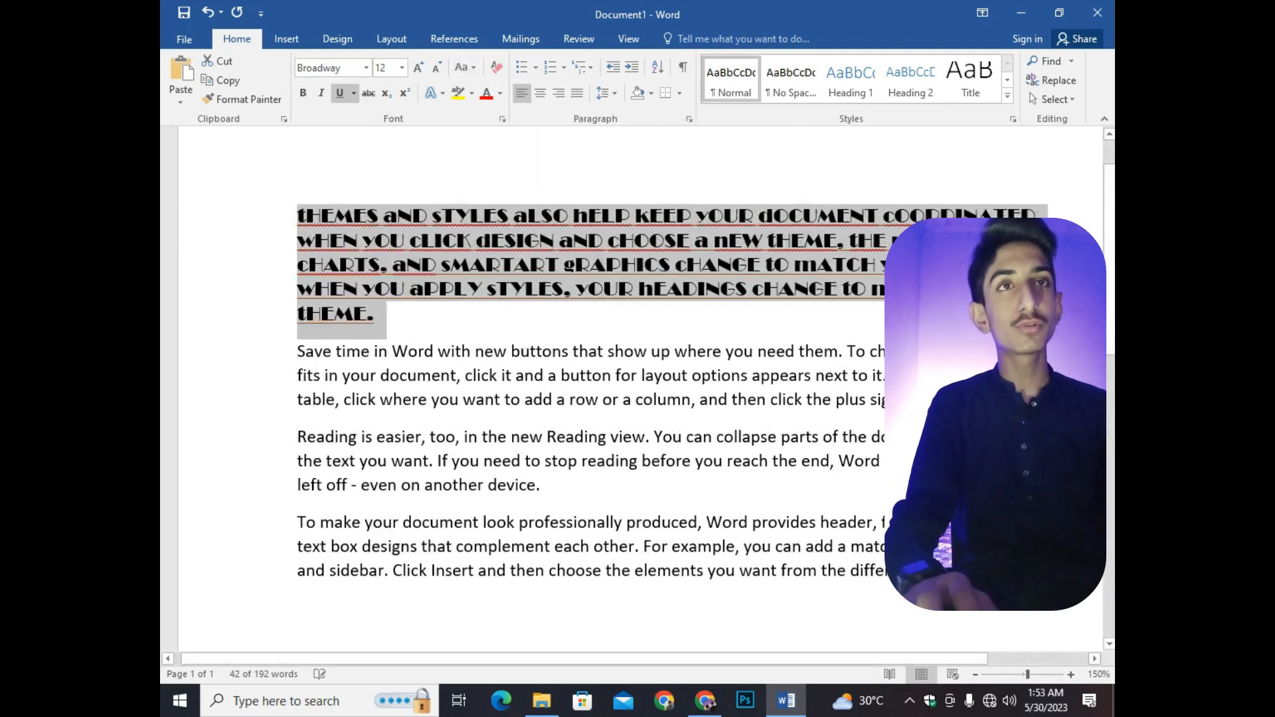
click(527, 216)
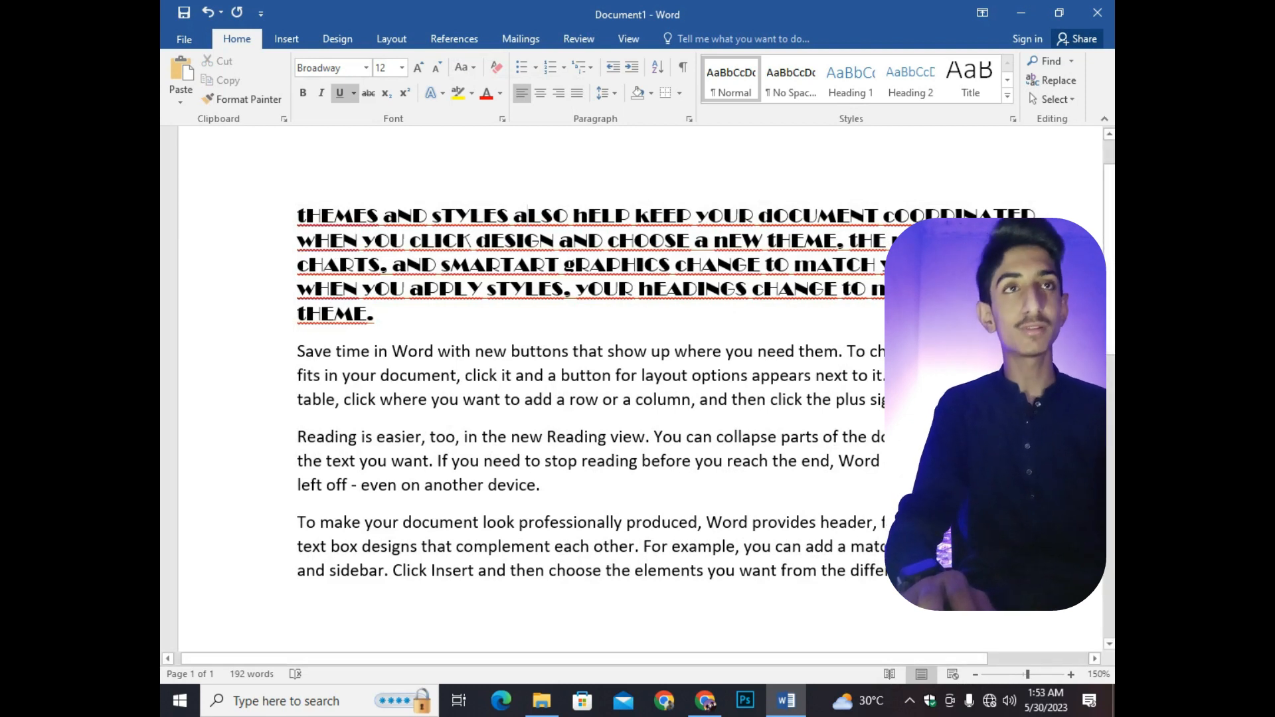
- Cycle the letter case of the whole first paragraph to all uppercase and deselect the text
drag(297, 216, 641, 316)
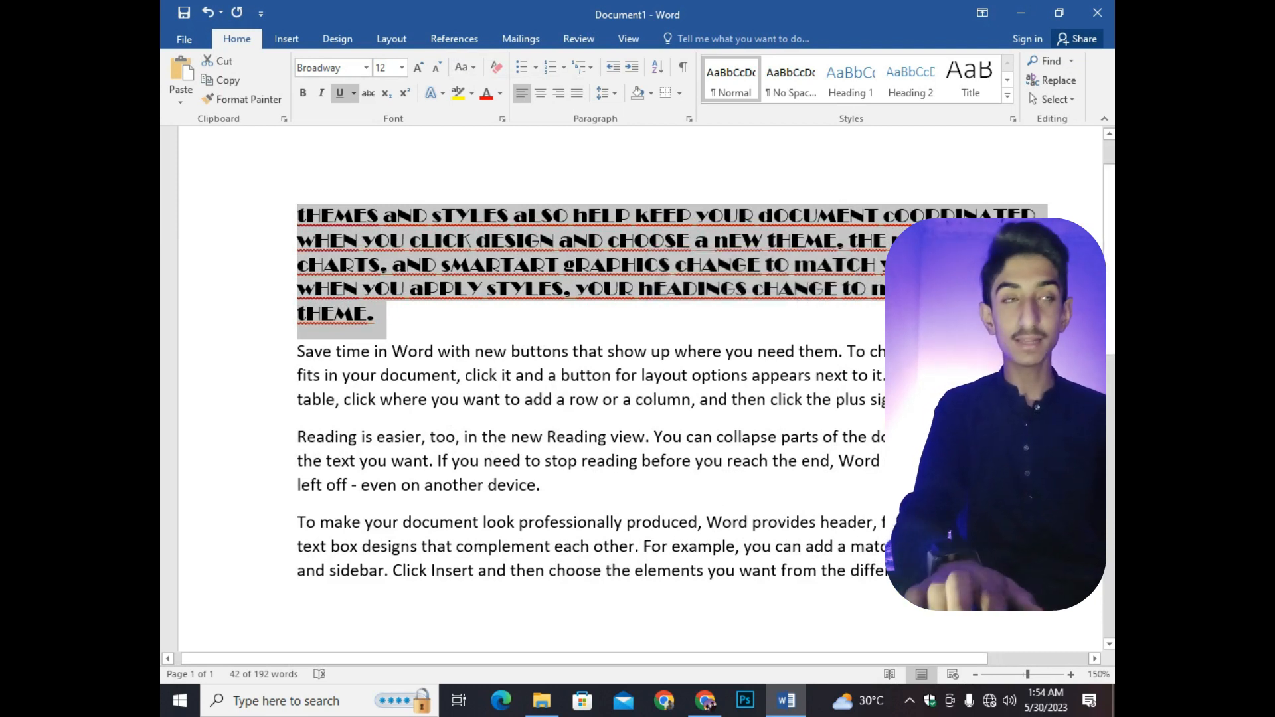
key(shift+F3)
key(shift+F3)
click(608, 351)
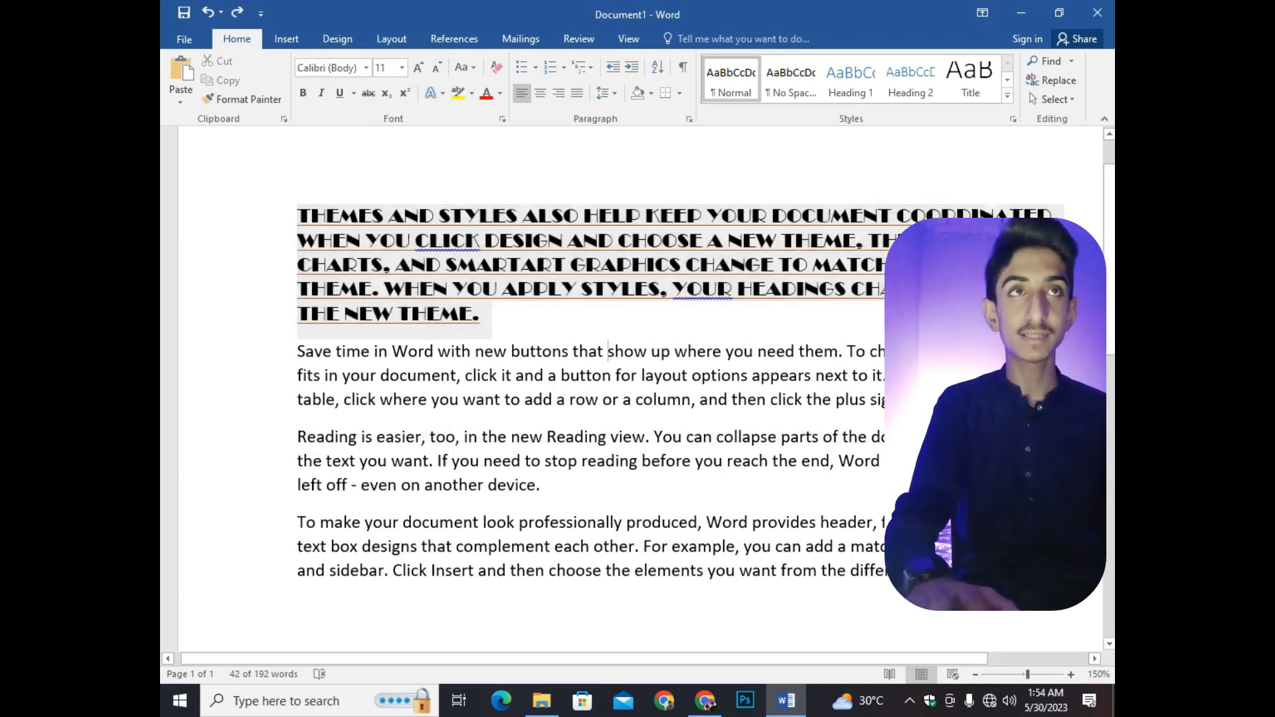
- Select the first paragraph and view the description of the Subscript option
drag(298, 216, 488, 316)
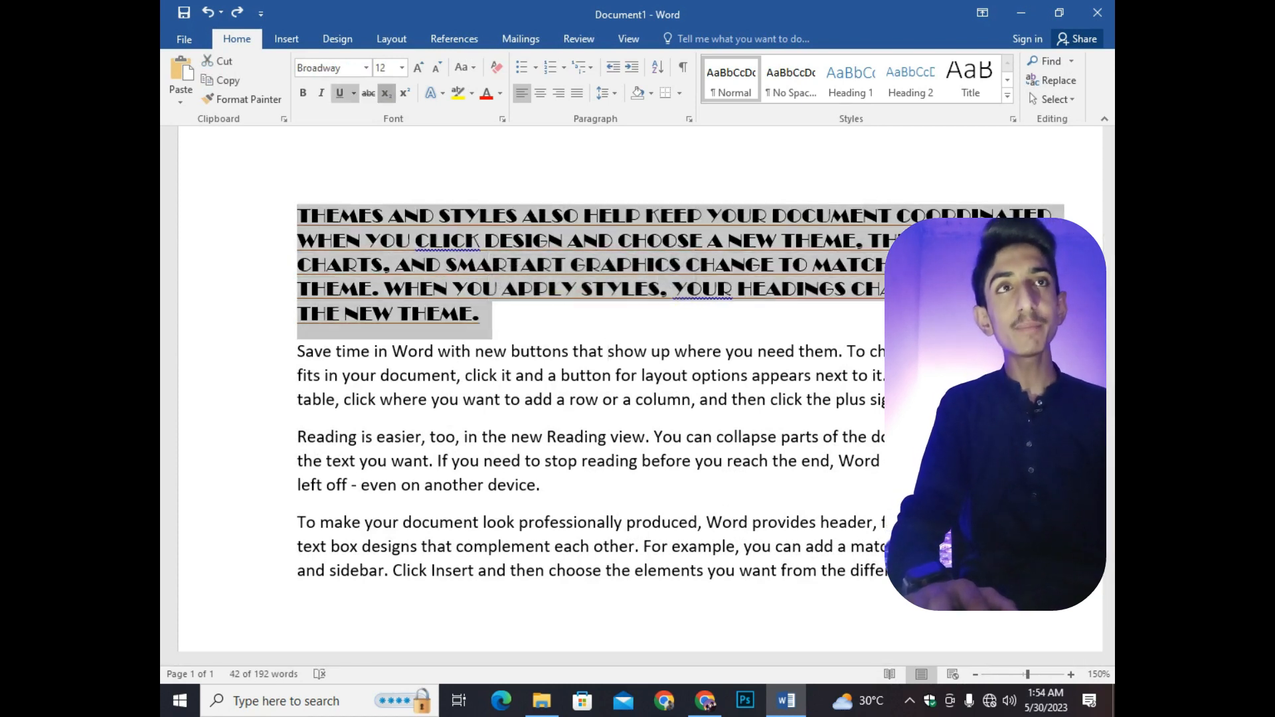
click(385, 93)
click(385, 93)
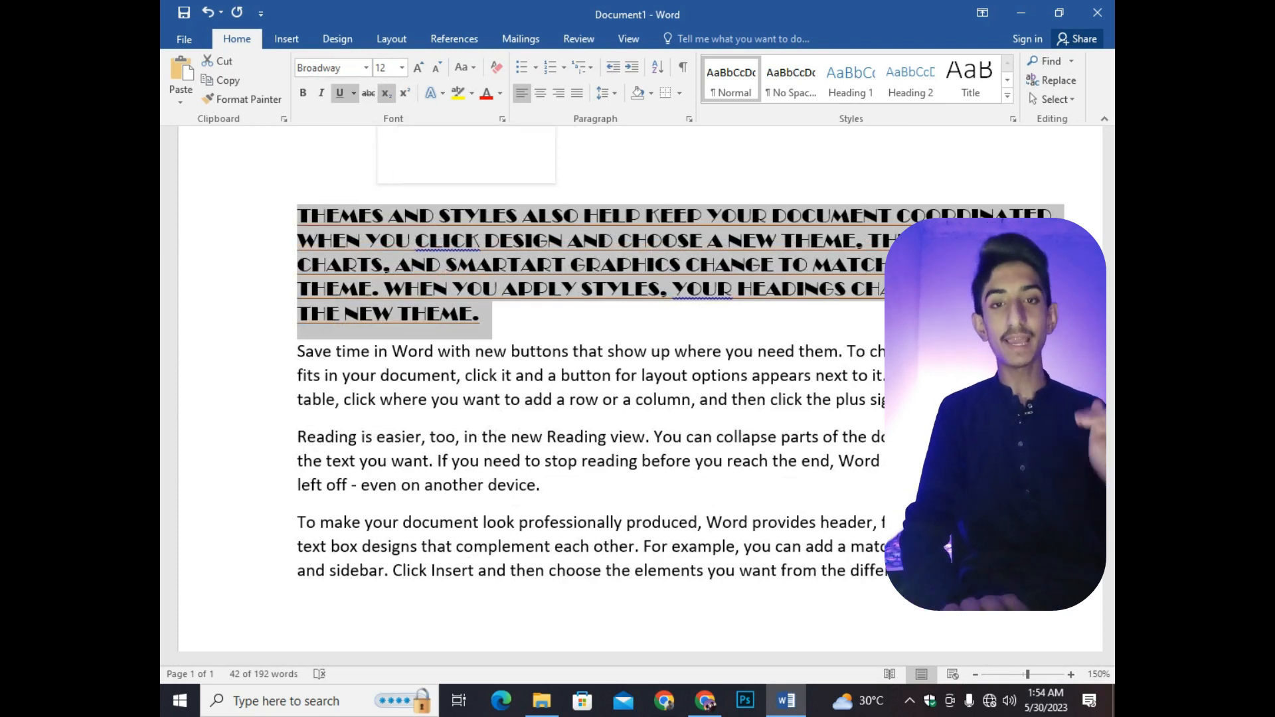
- Enter the sample formula "H2so4" on a new line below the last paragraph
scroll(590, 389, down, 3)
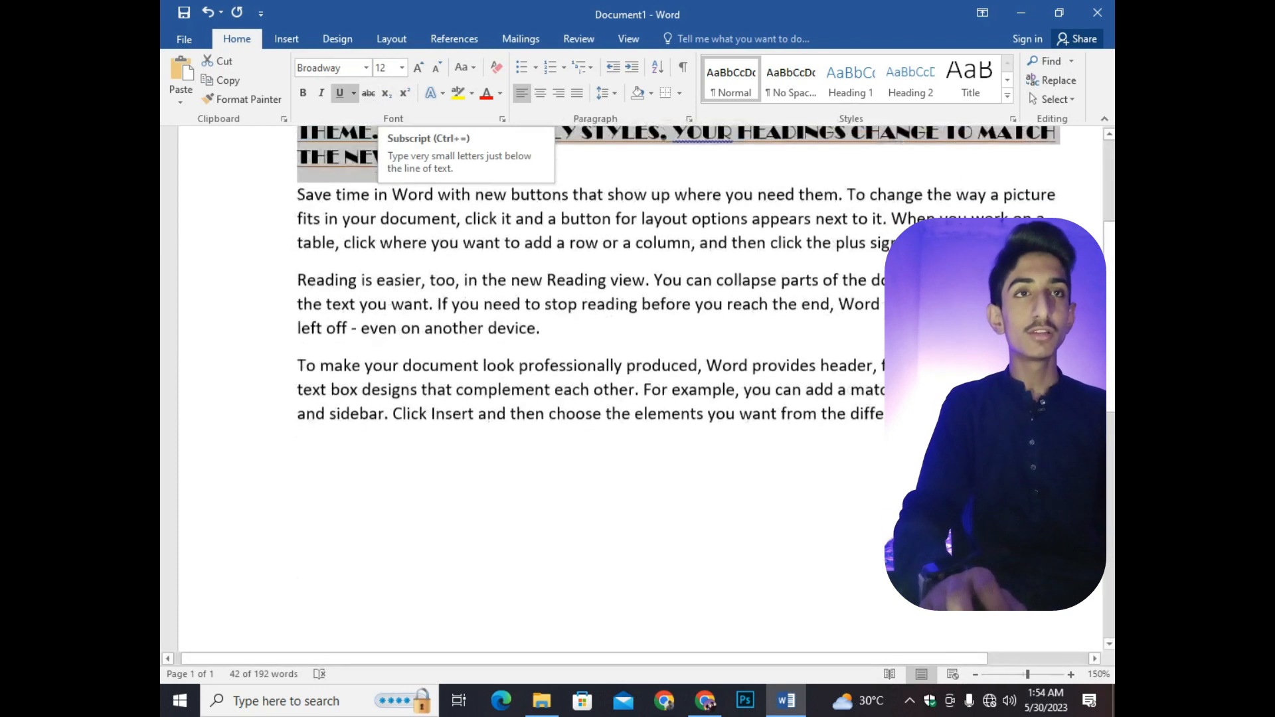
click(297, 427)
text(h2so4)
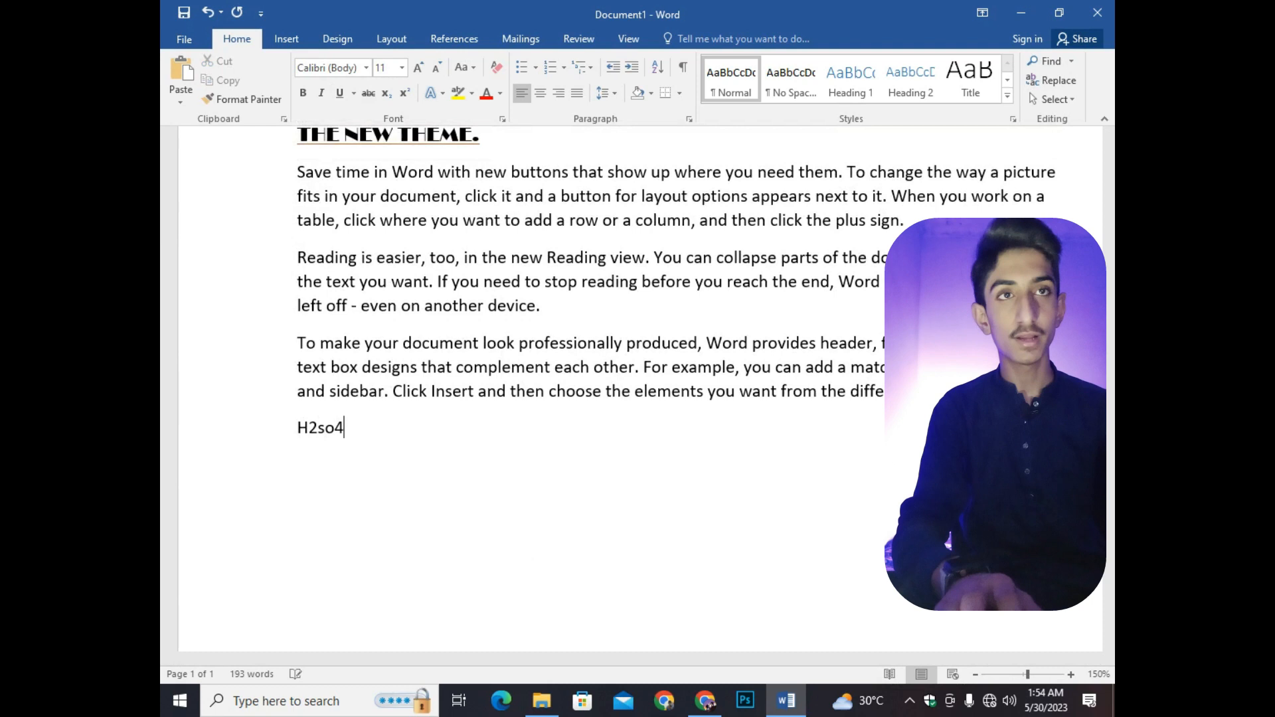
- Format only the 2 in the H2so4 formula as subscript
drag(318, 430, 298, 432)
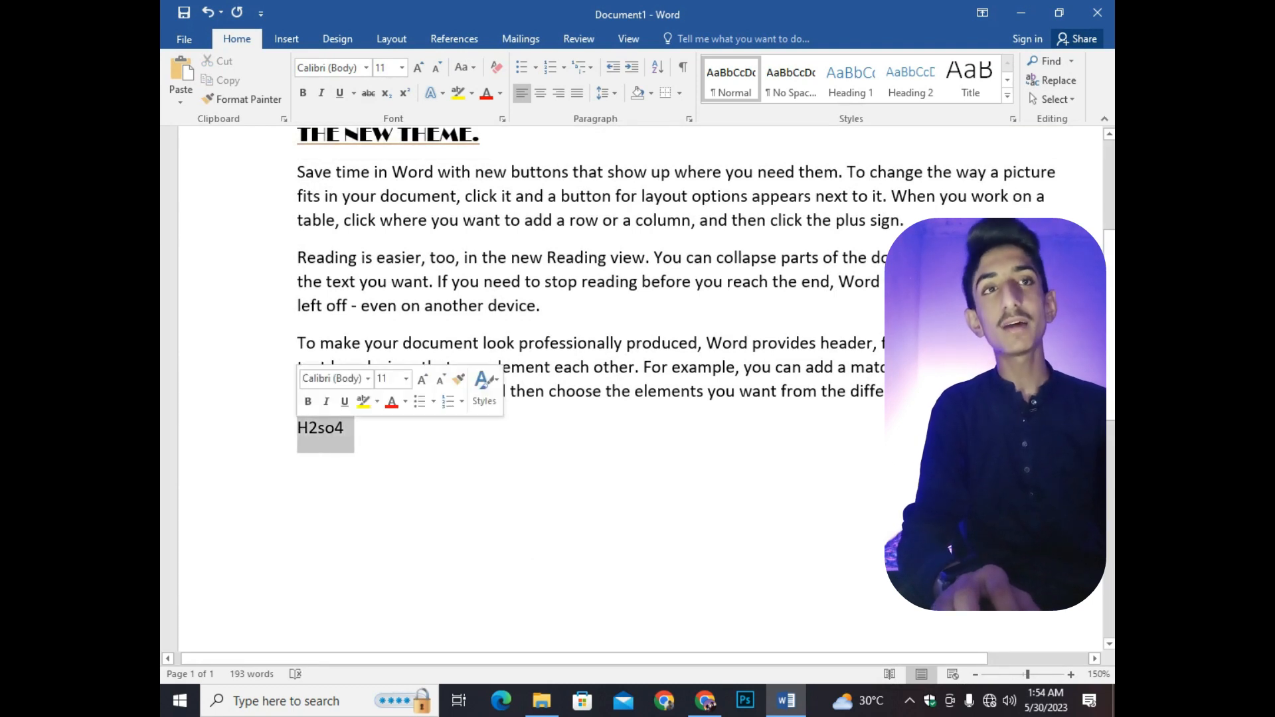
click(319, 428)
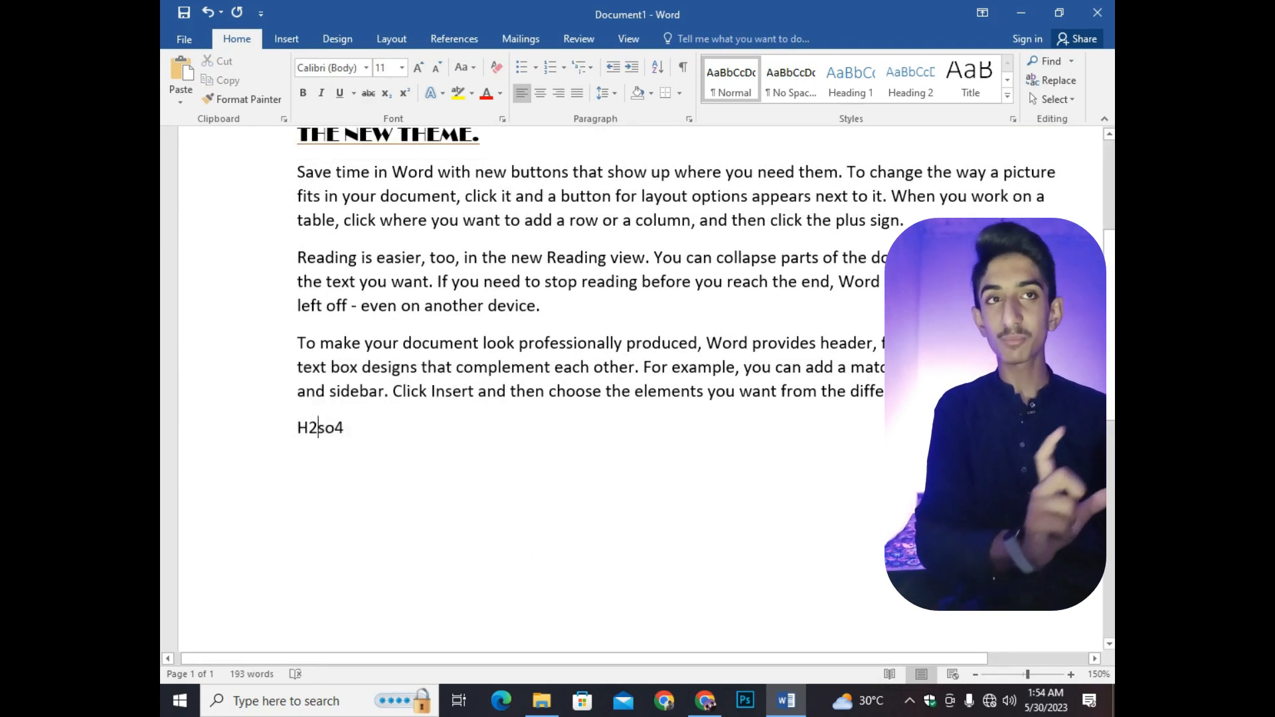
drag(318, 428, 308, 429)
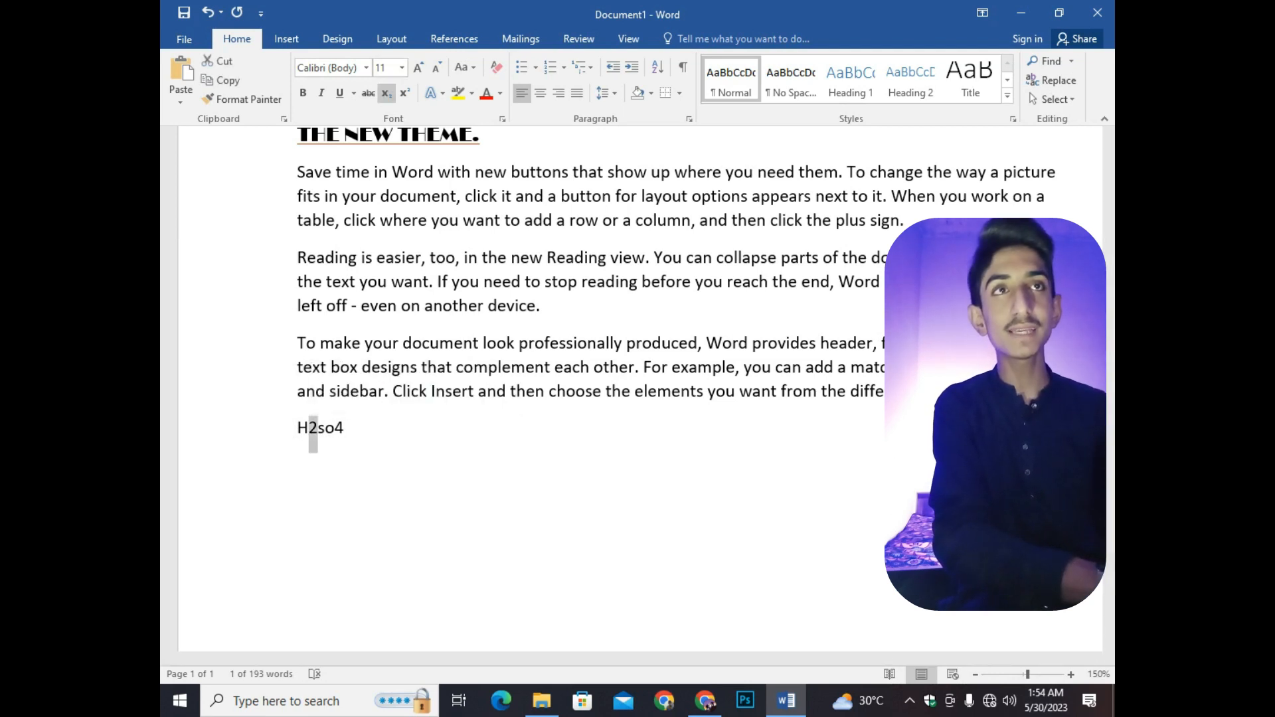
click(386, 93)
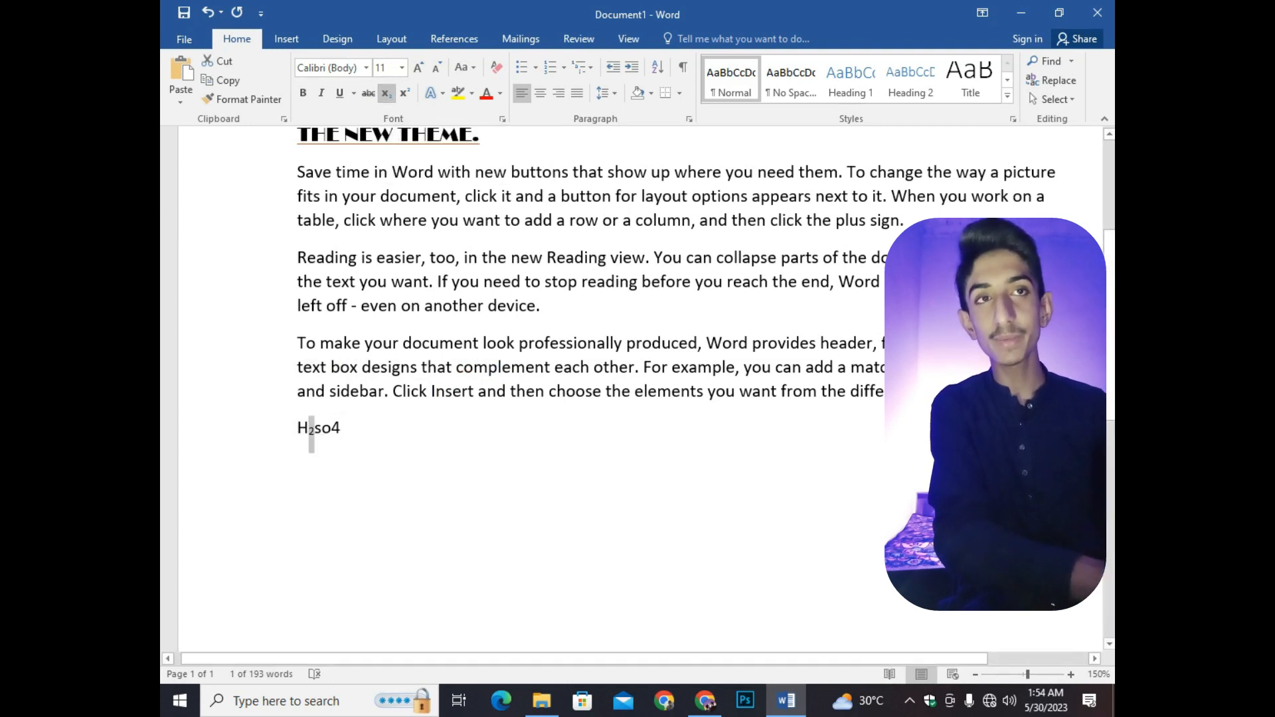
- Format the 4 in the H2so4 formula as superscript and replace the lowercase "so" with "SO"
drag(340, 428, 332, 428)
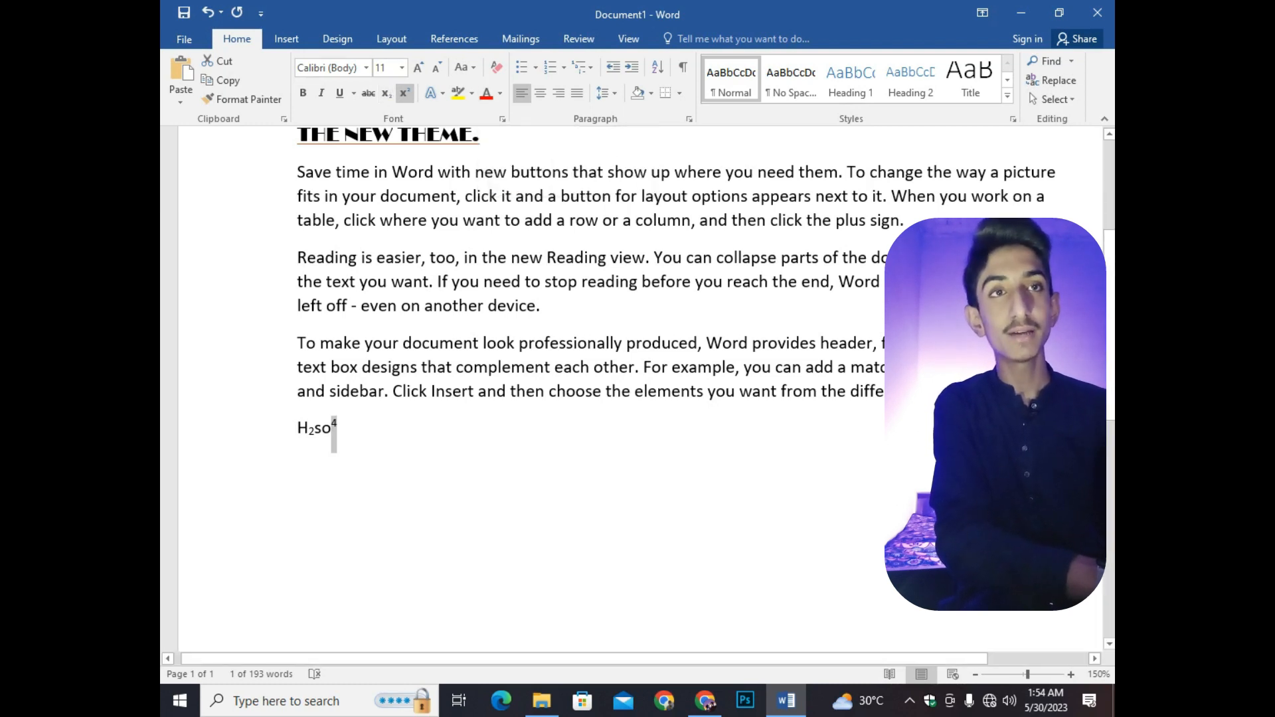
key(BackSpace)
key(BackSpace)
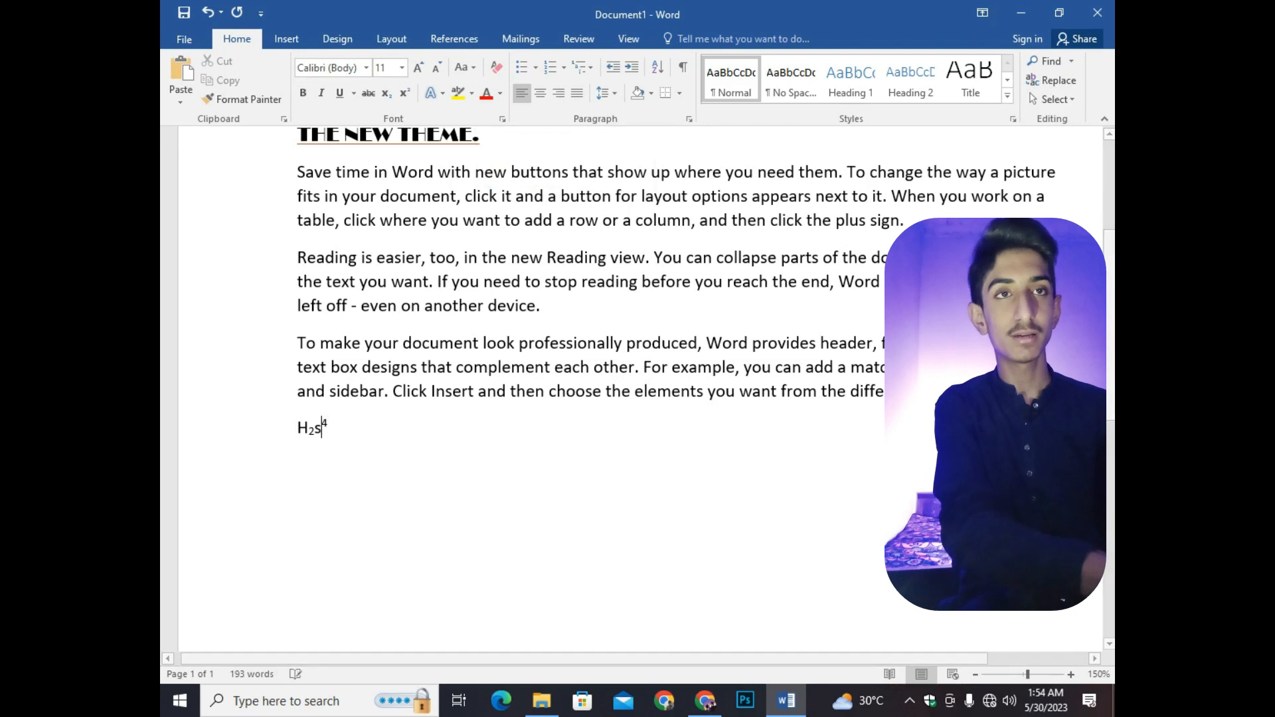
text(S)
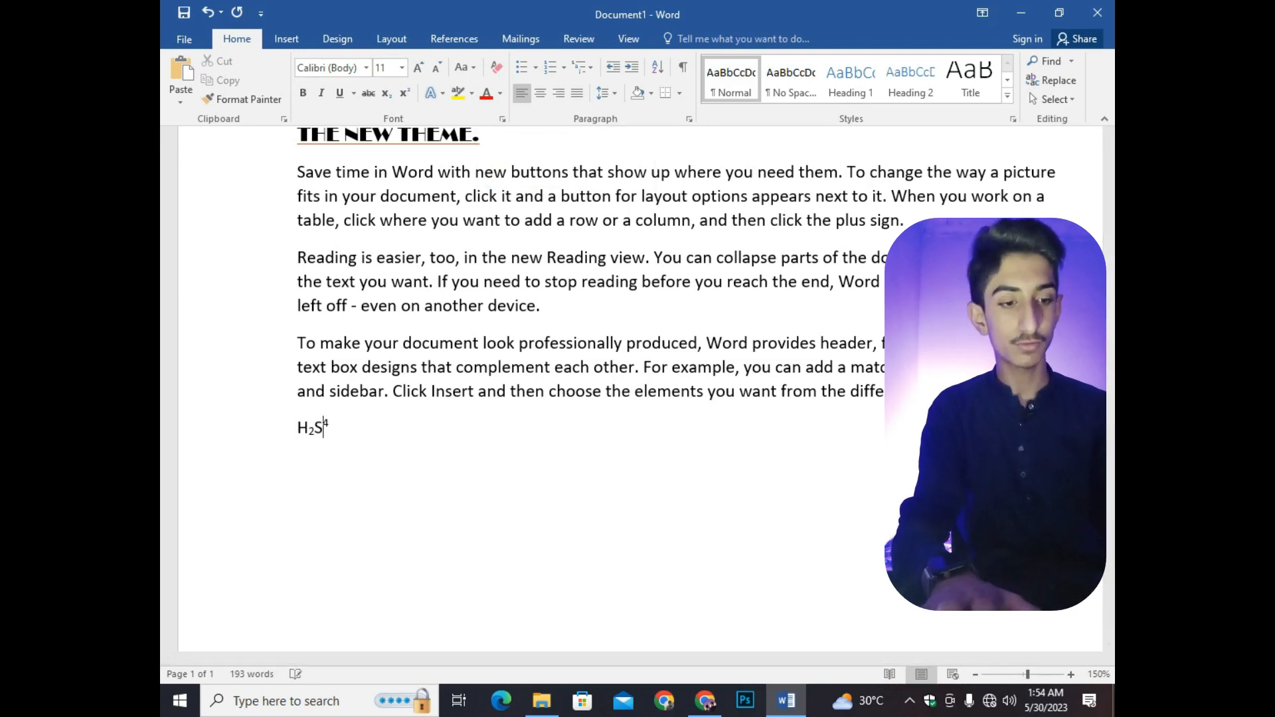
click(342, 425)
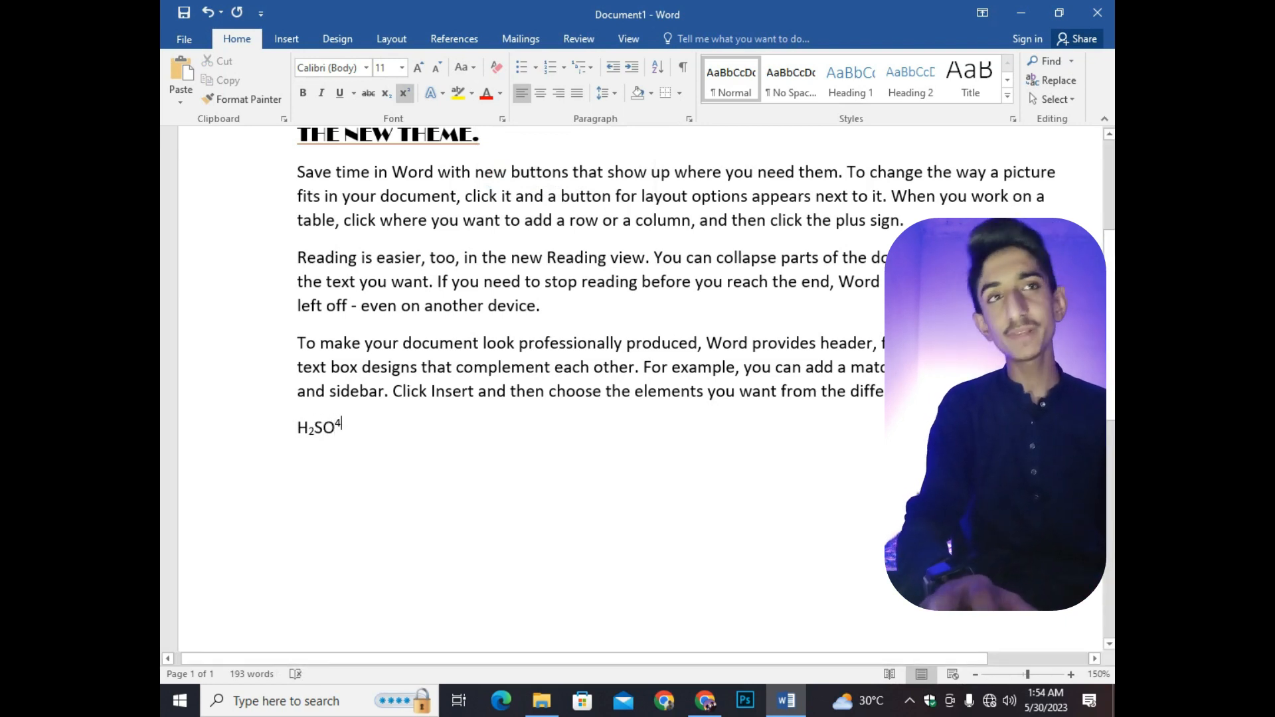
- Delete the superscript 4 from the formula and enter "h2o" on a new line below it
triple_click(342, 426)
click(344, 426)
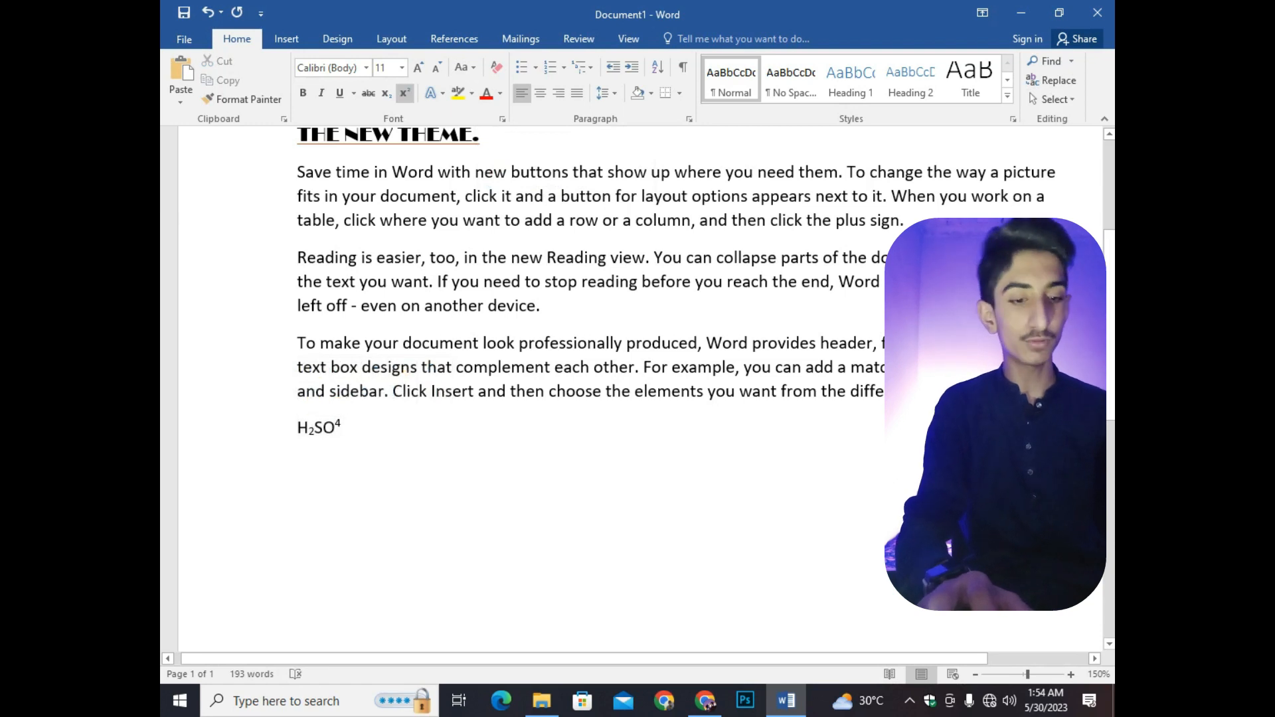
key(BackSpace)
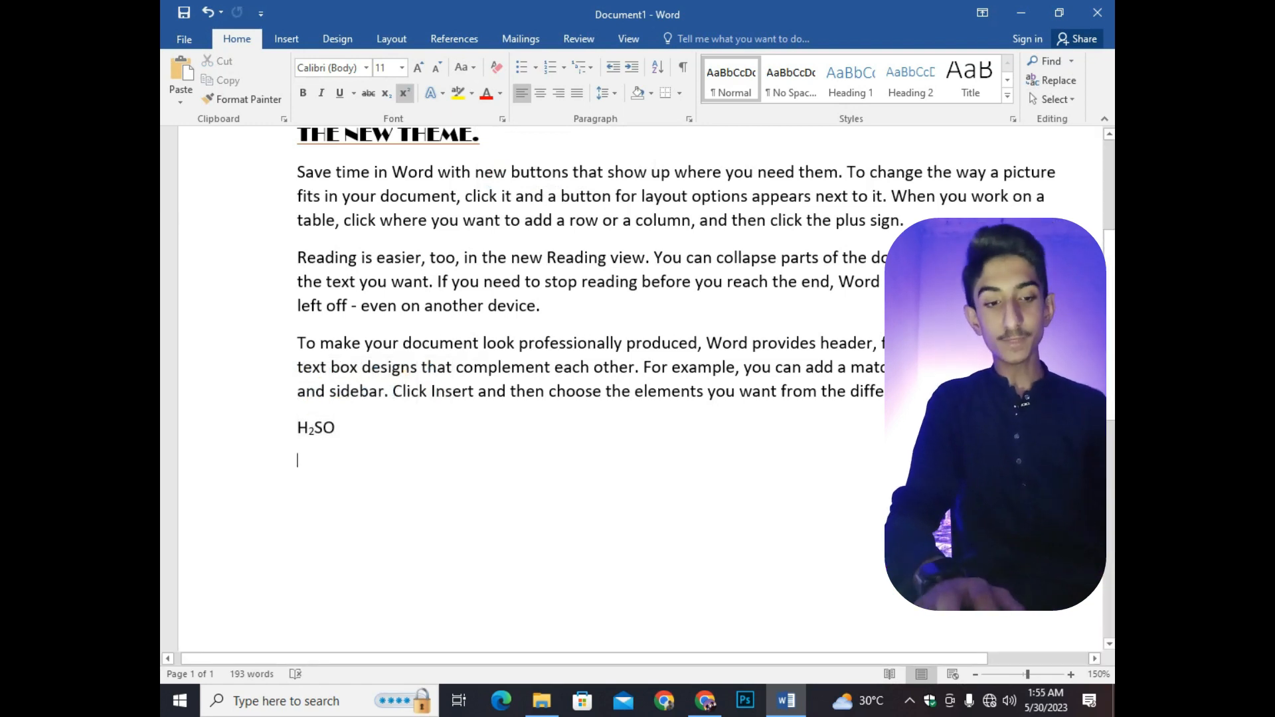
text(h2o)
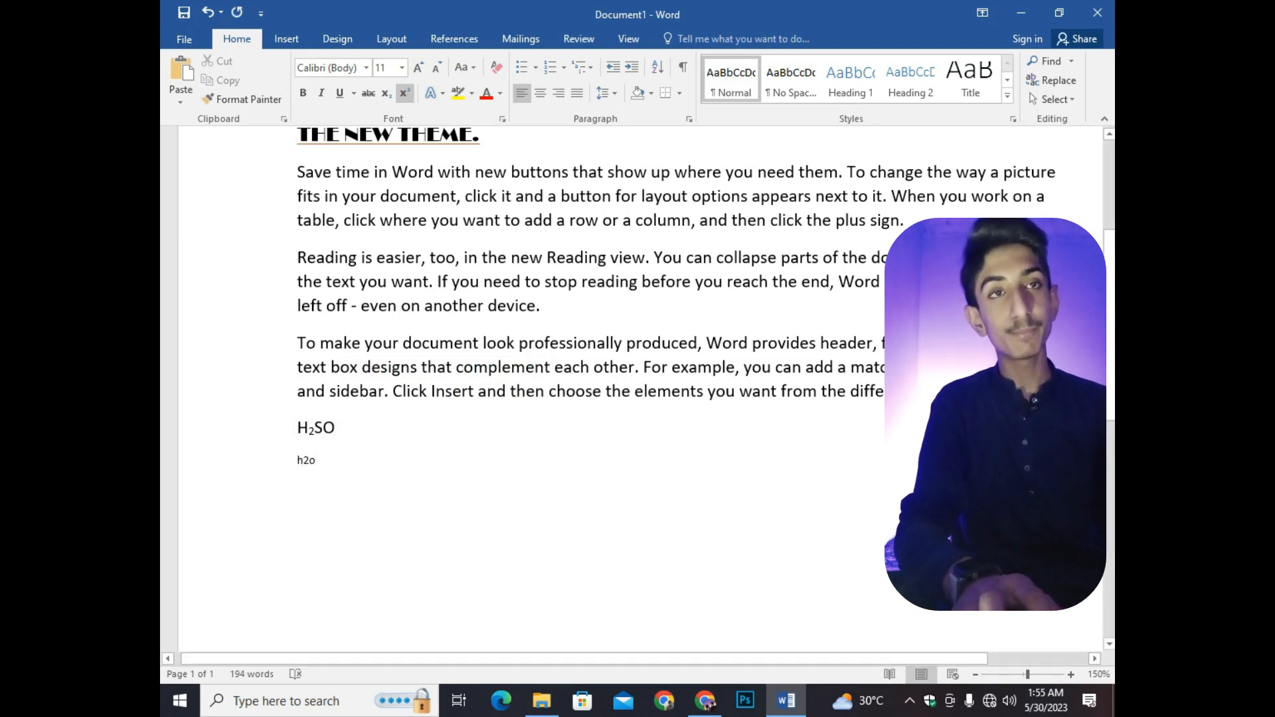
- Select the h2o line and enlarge its font step by step to 22 pt
click(236, 461)
click(418, 67)
click(417, 67)
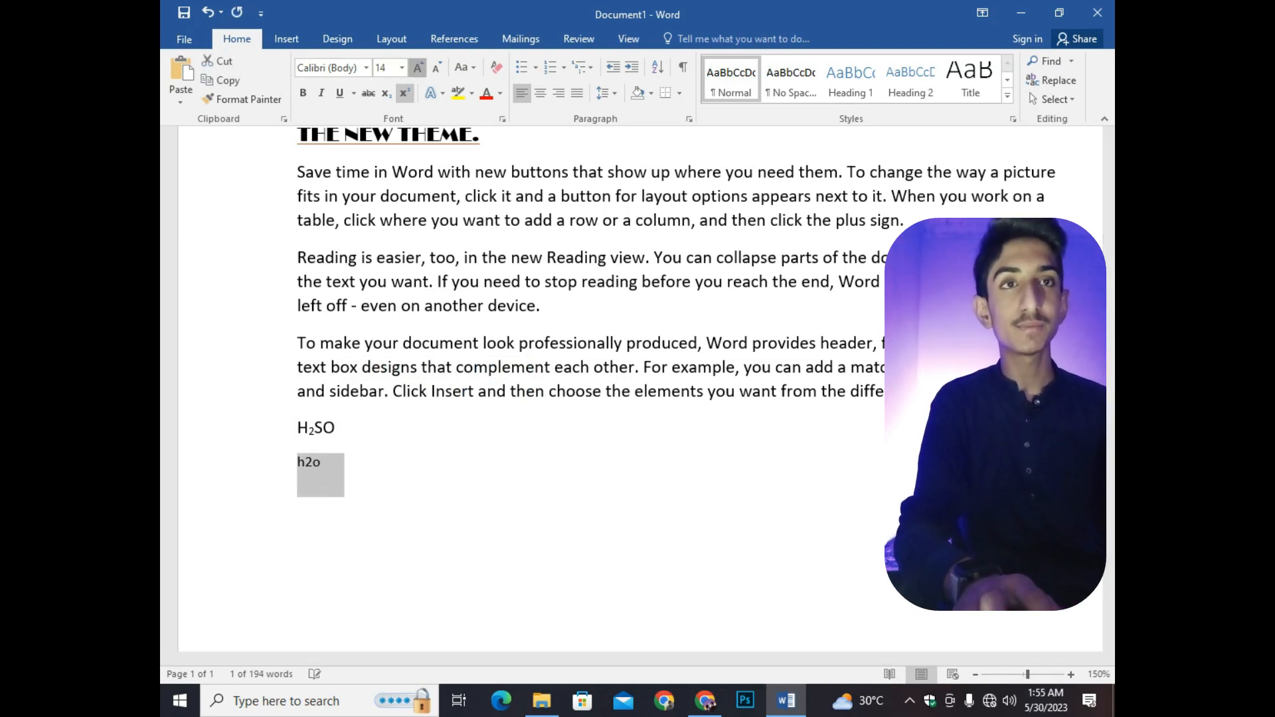
click(418, 68)
click(417, 68)
click(417, 67)
click(418, 68)
- Change the case of the h2o line first to Sentence case and finally to UPPERCASE
click(464, 67)
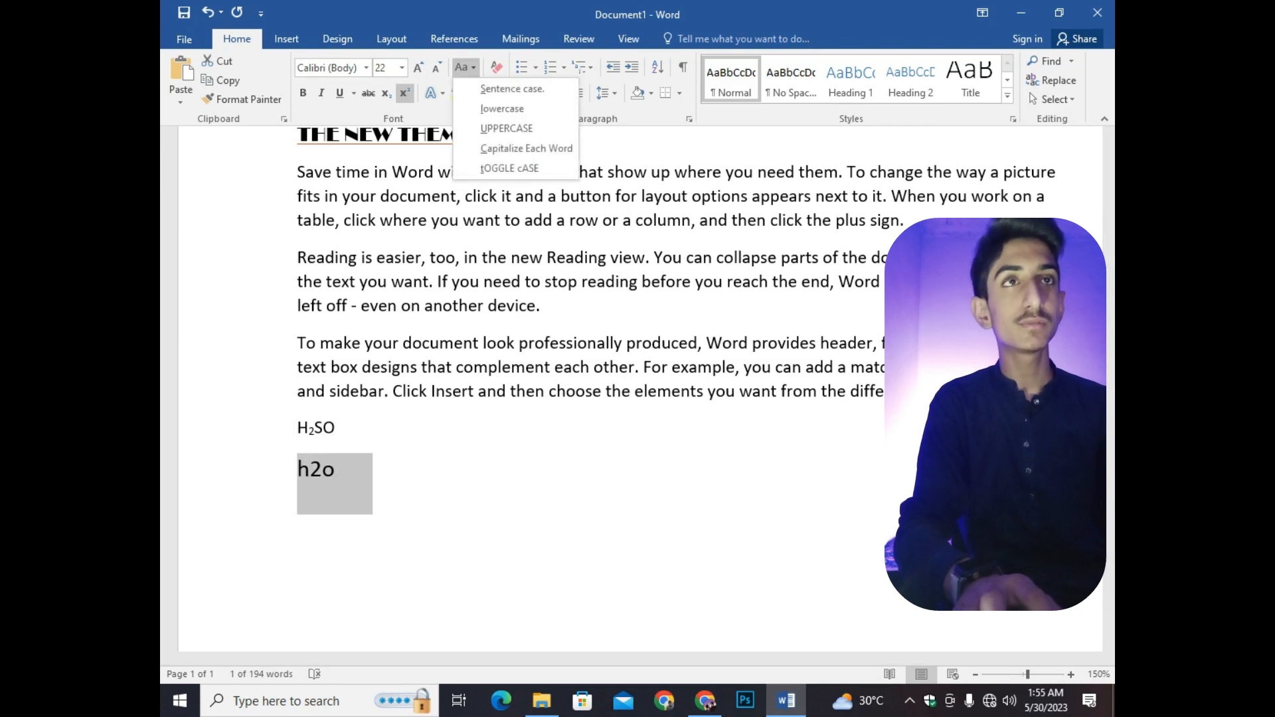
click(512, 88)
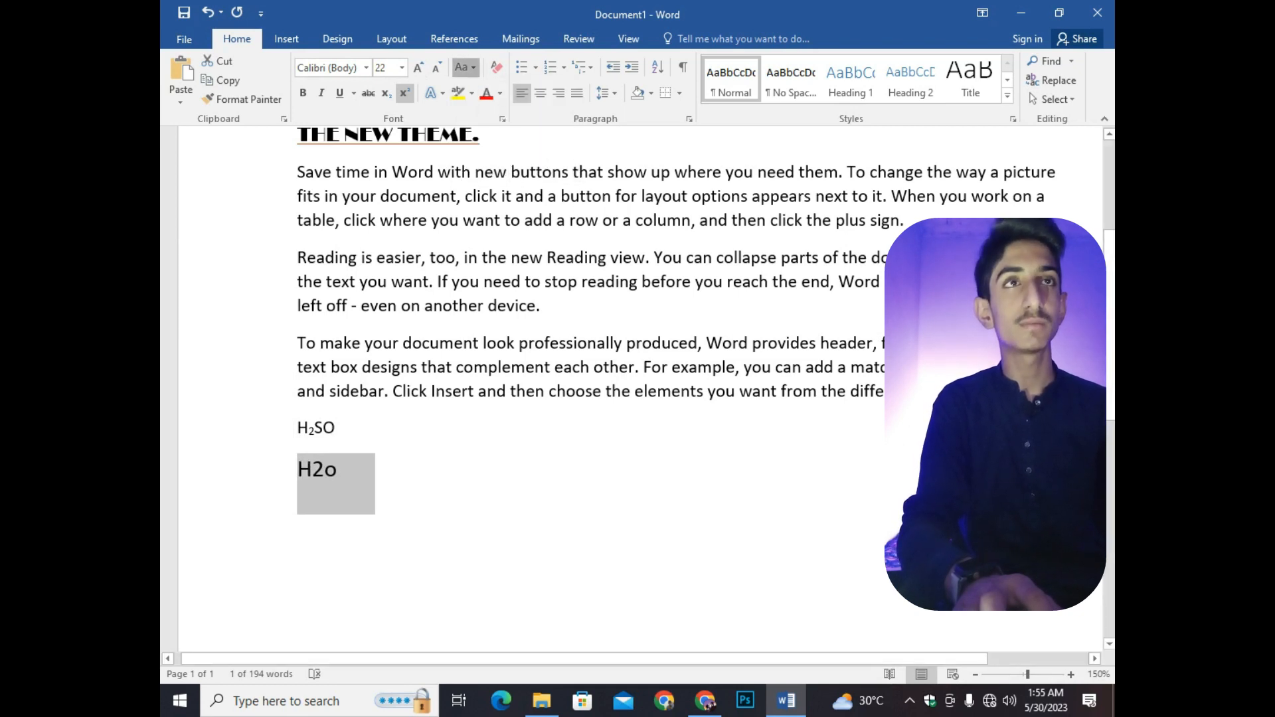
click(465, 67)
click(506, 125)
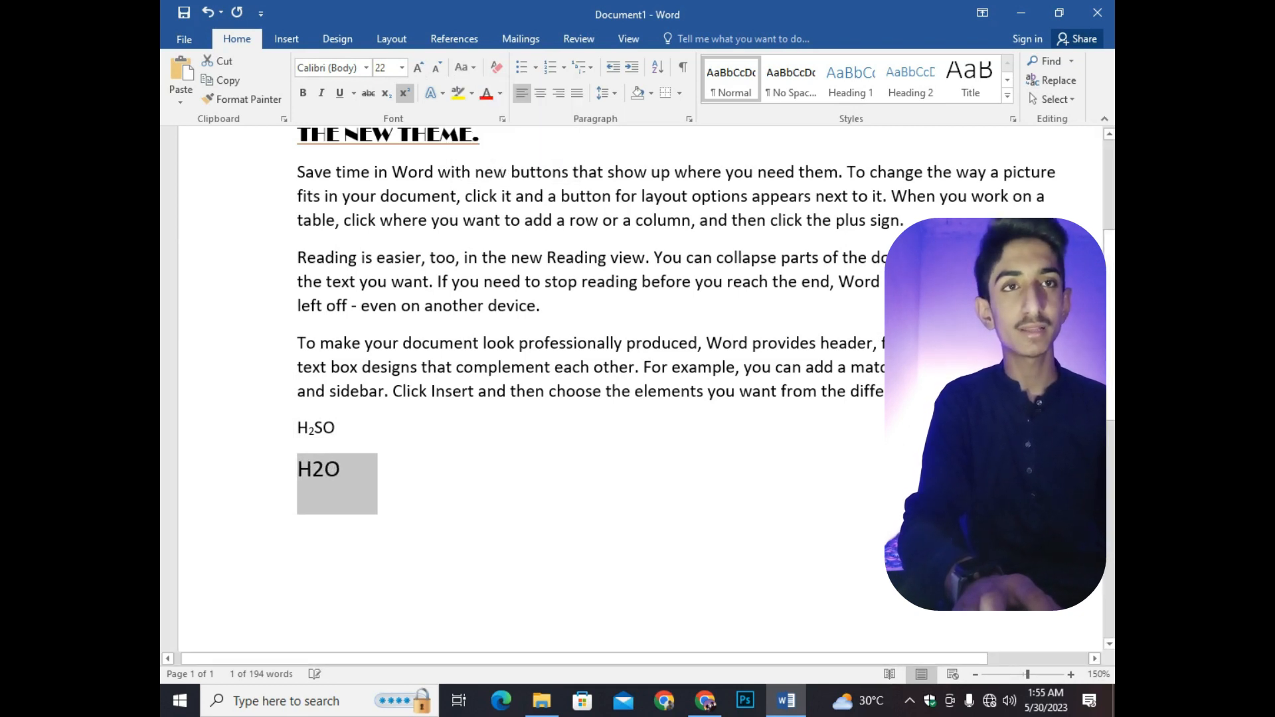
- Format only the 2 in the H2O formula as subscript and deselect it
click(325, 469)
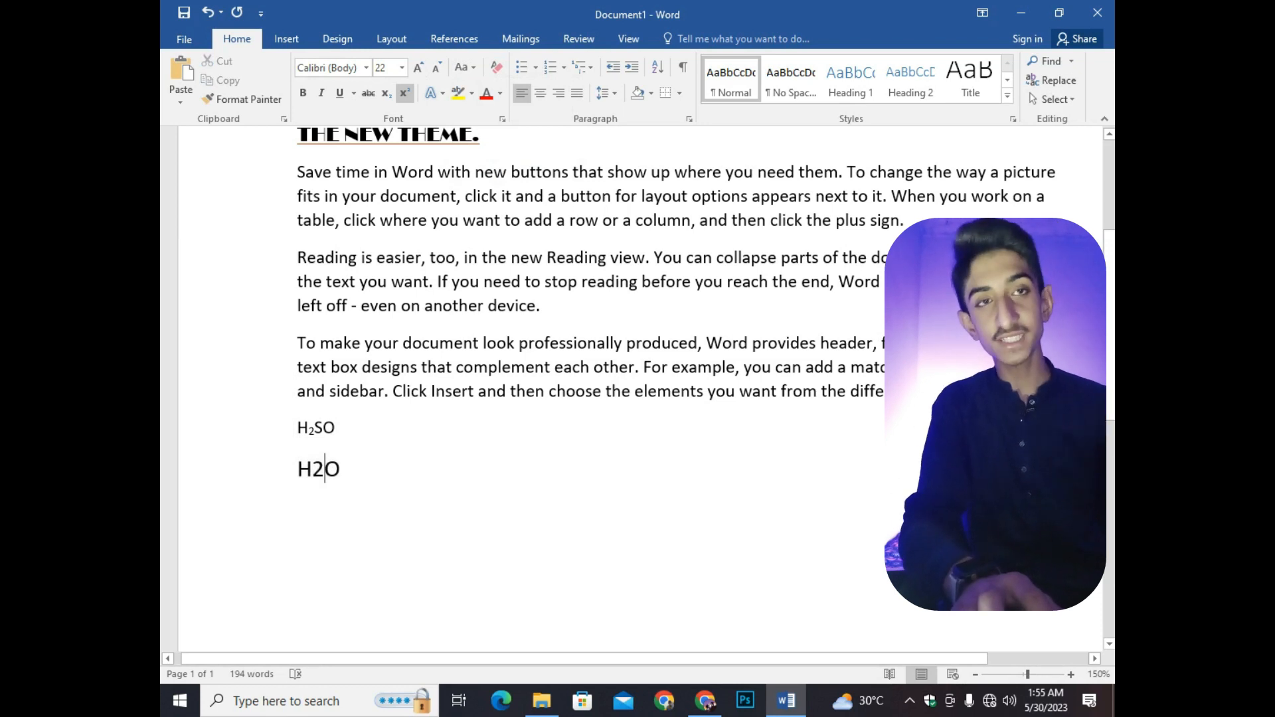
drag(325, 468, 312, 469)
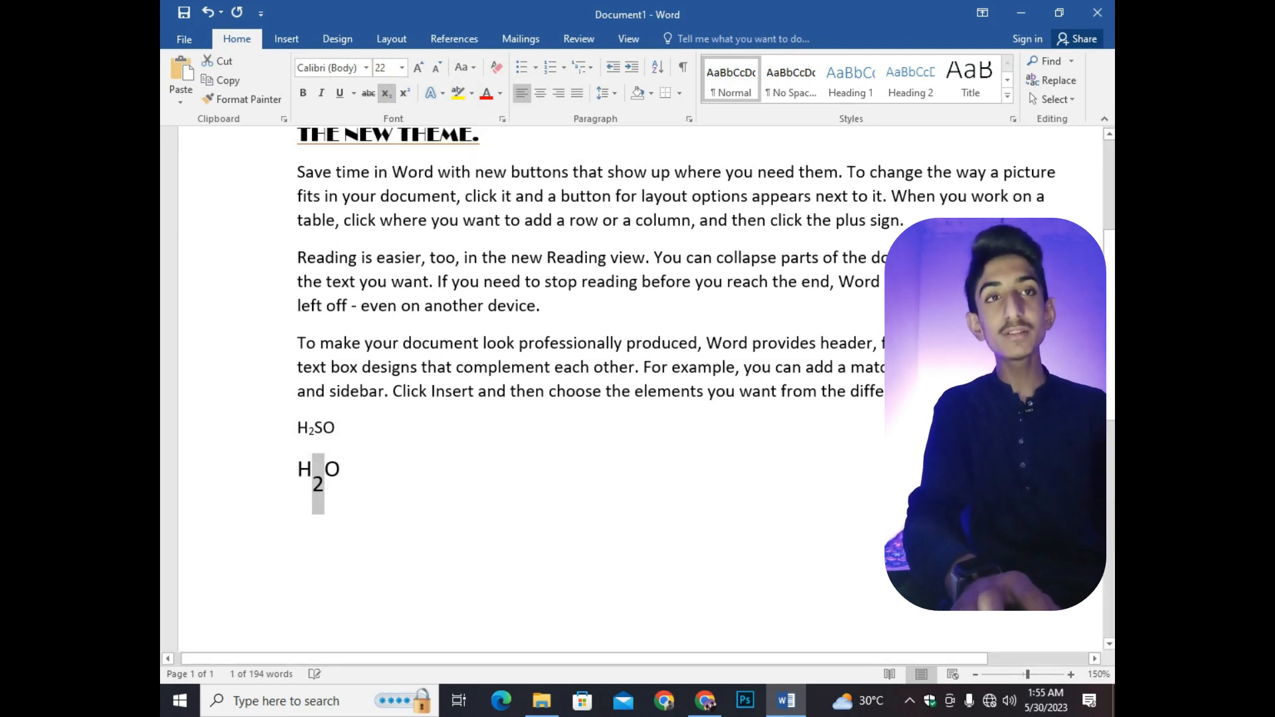
click(357, 469)
- Undo the subscript on the 2 and the uppercase change on the H2O line
drag(371, 477, 255, 479)
drag(370, 477, 296, 435)
key(ctrl+z)
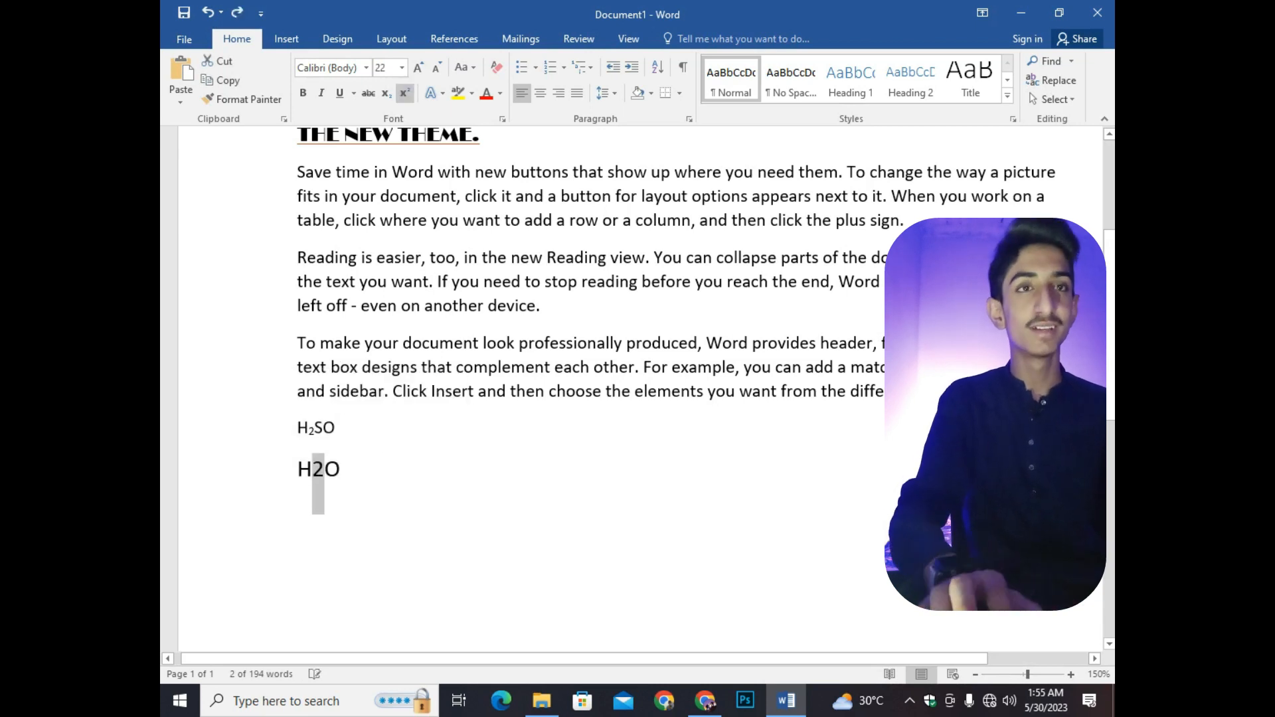
drag(371, 477, 292, 435)
key(ctrl+z)
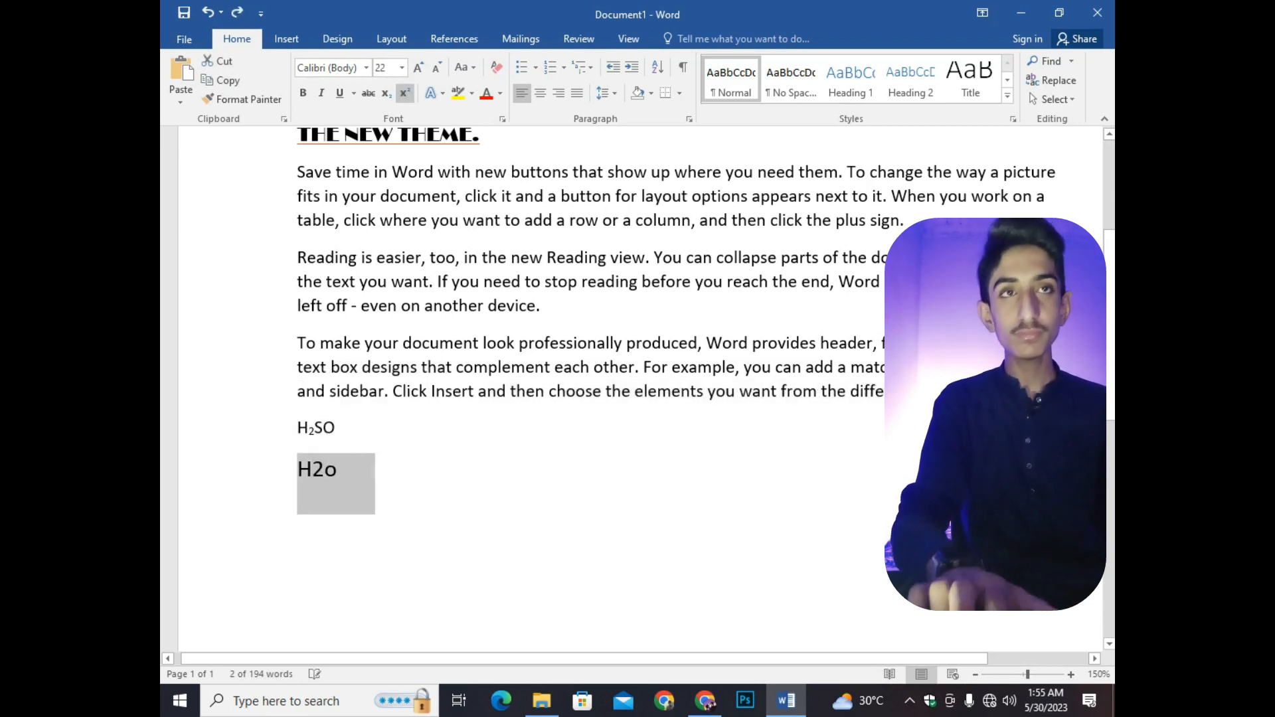
- Clear all text from the document and generate fresh sample paragraphs with =rand()
drag(371, 477, 292, 128)
key(Delete)
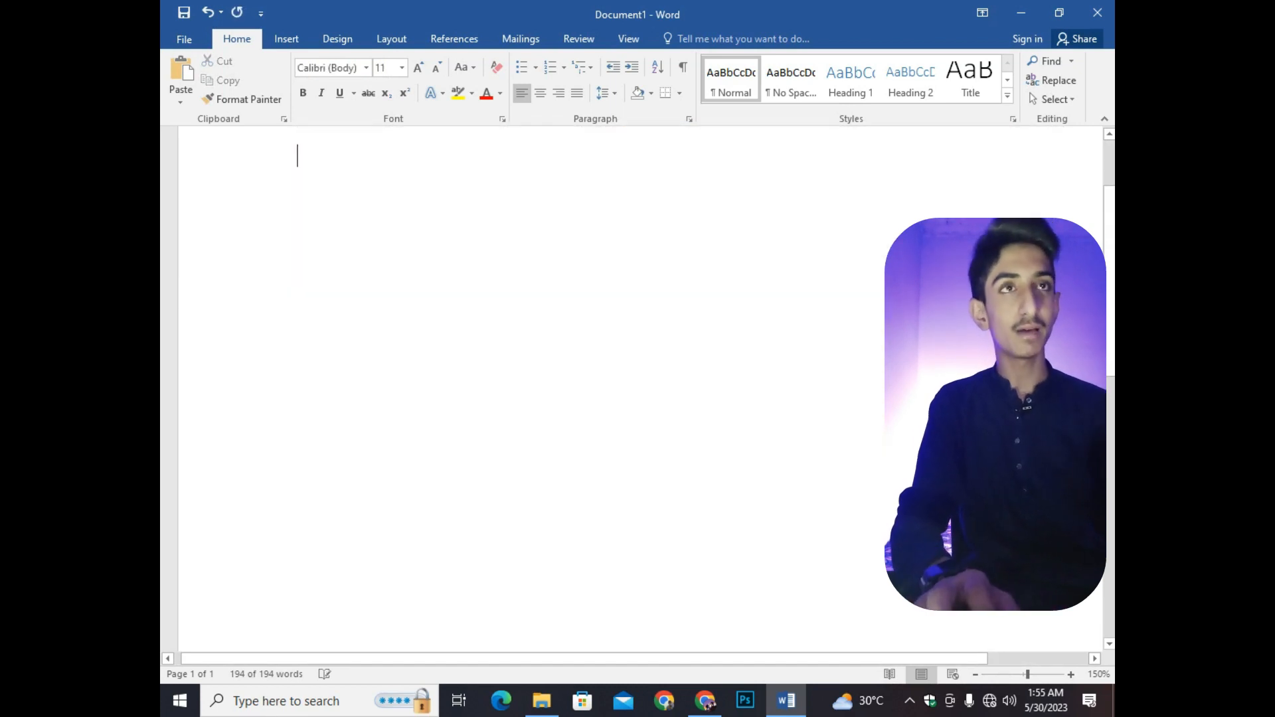
text(=rand)
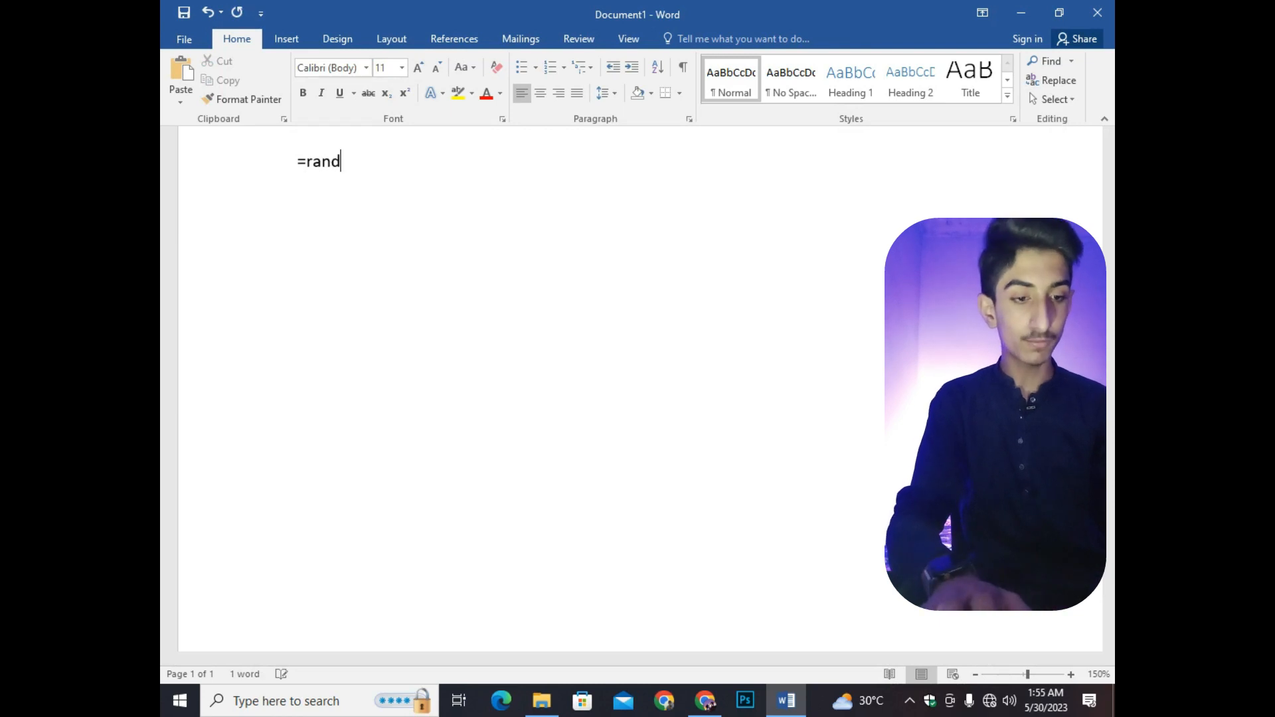
text(())
key(Return)
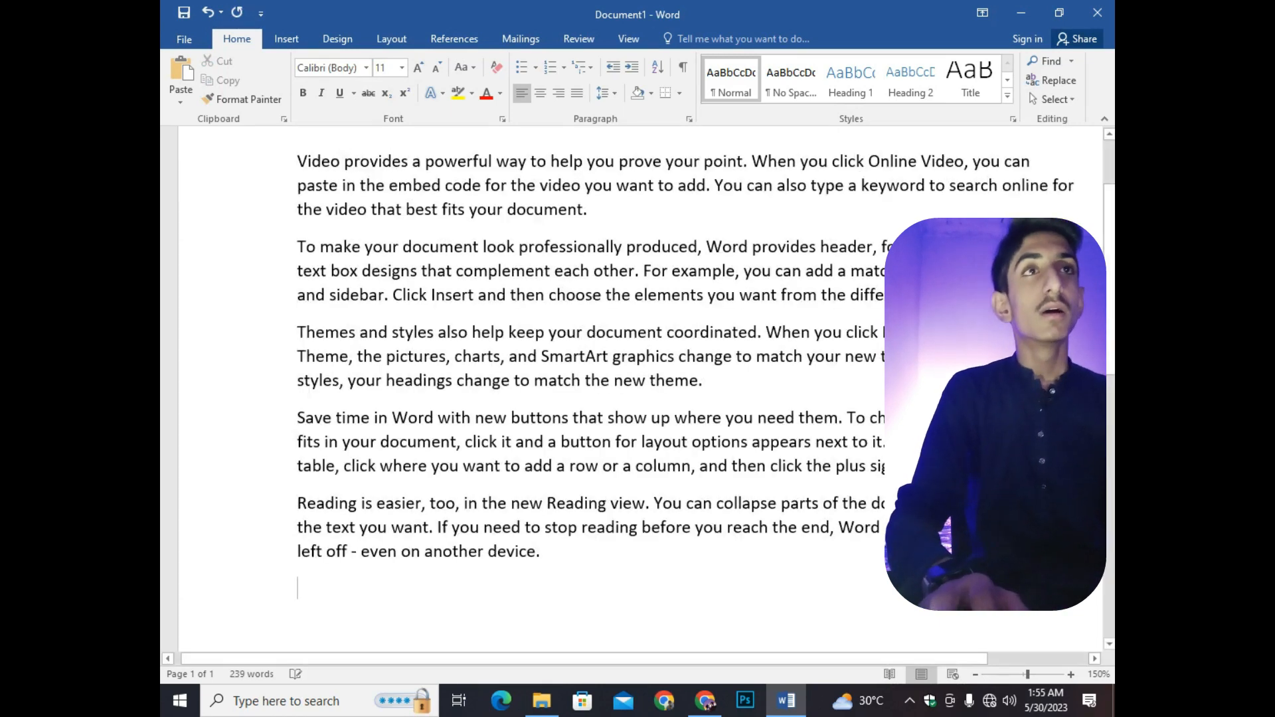
- Apply the black text effect preset with a blue hard shadow to all the sample paragraphs
key(ctrl+a)
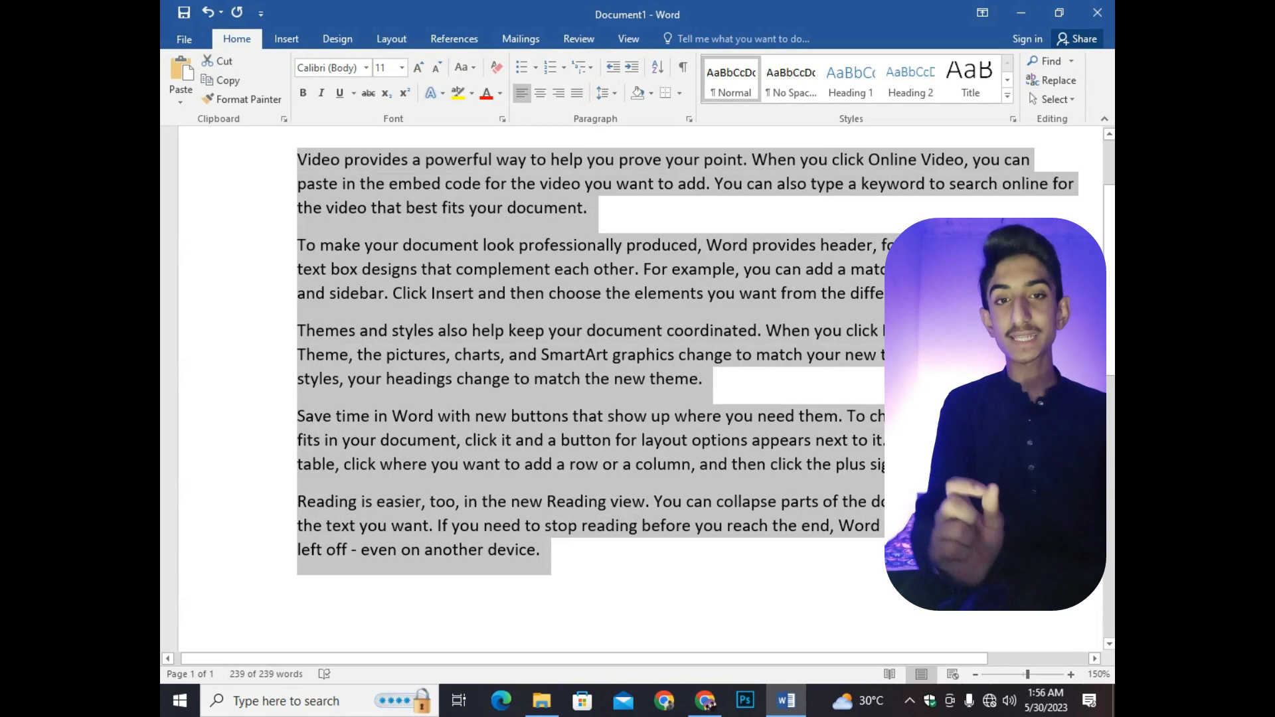
click(431, 93)
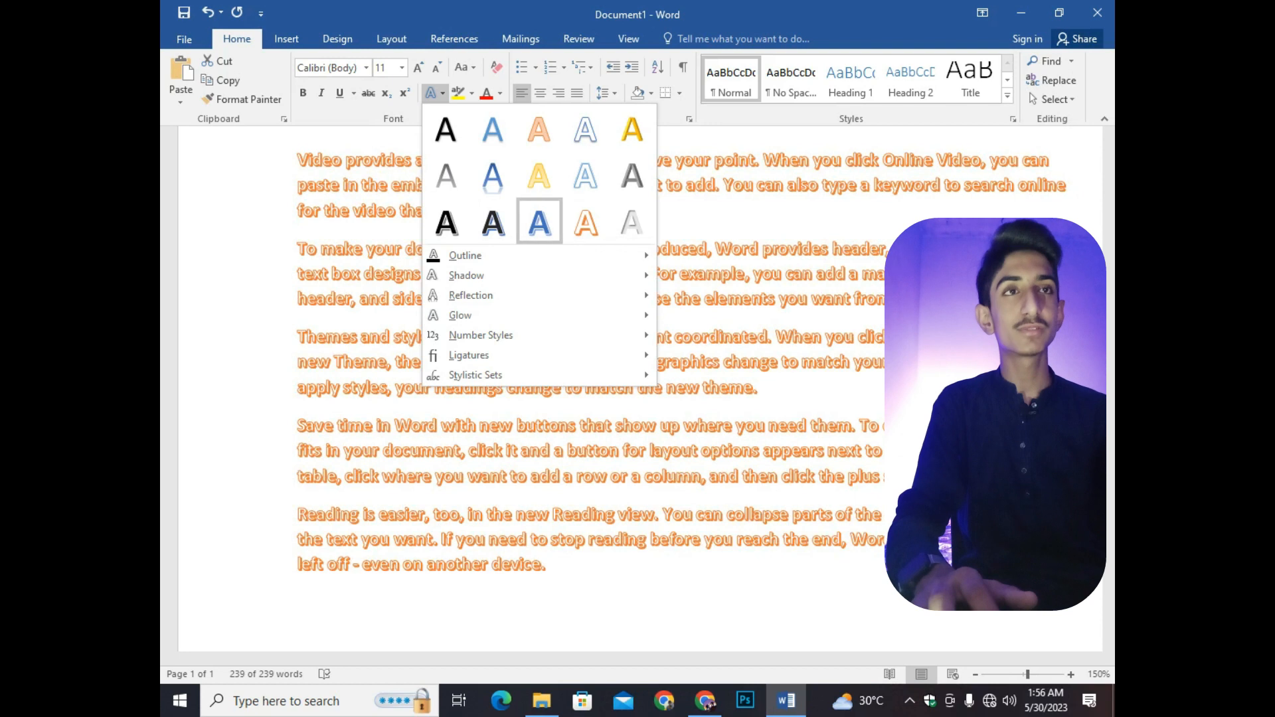
click(492, 221)
scroll(631, 388, up, 8)
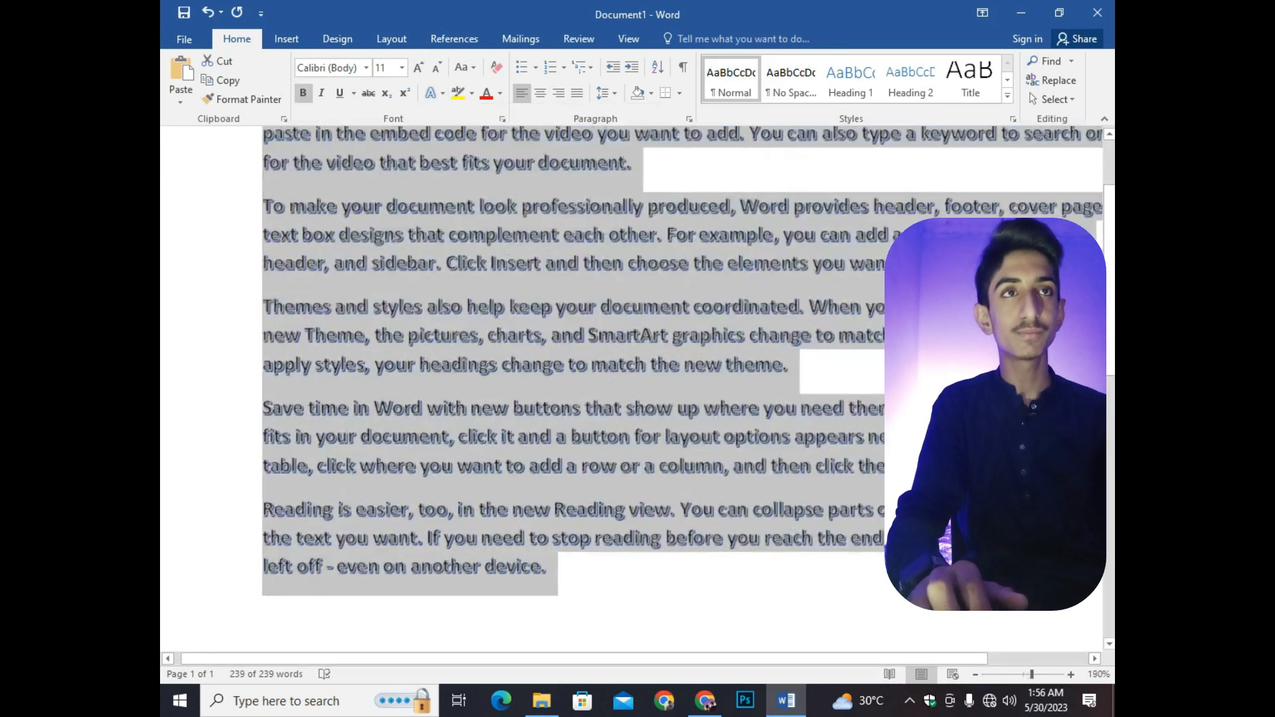
scroll(631, 388, up, 4)
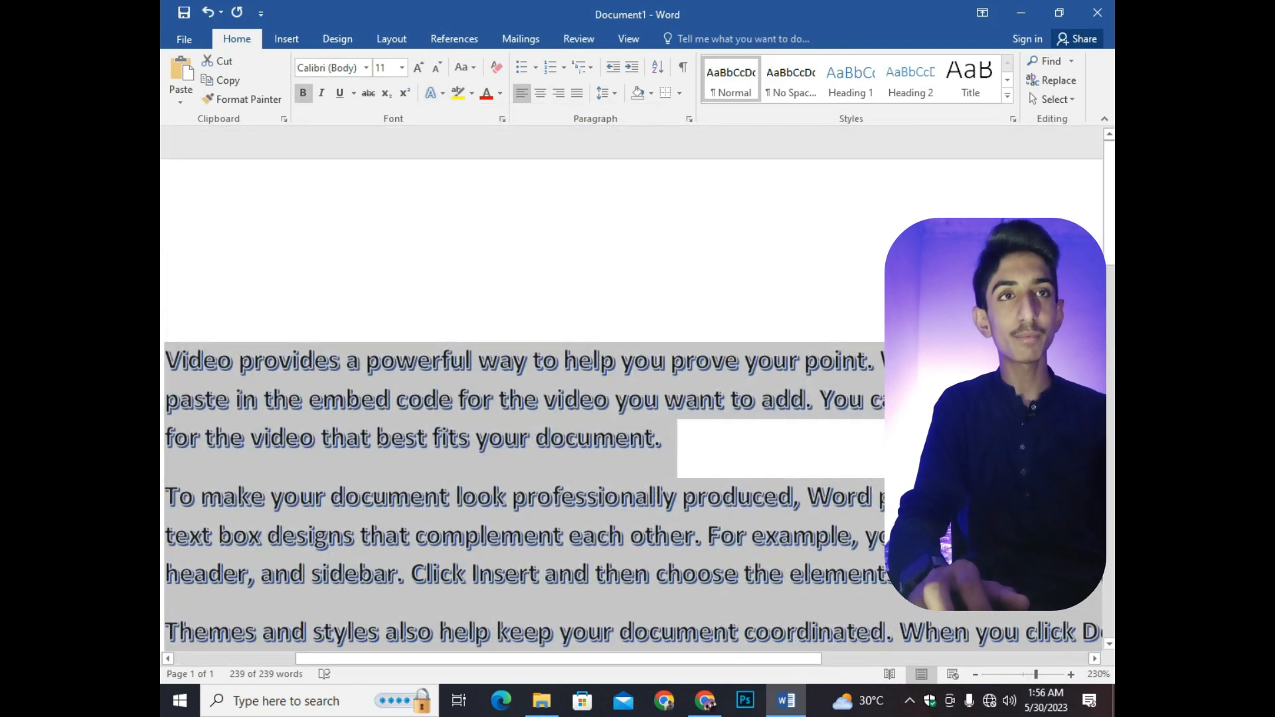
- Give the word "powerful" in the first paragraph a text outline in the darkest orange theme shade
click(417, 360)
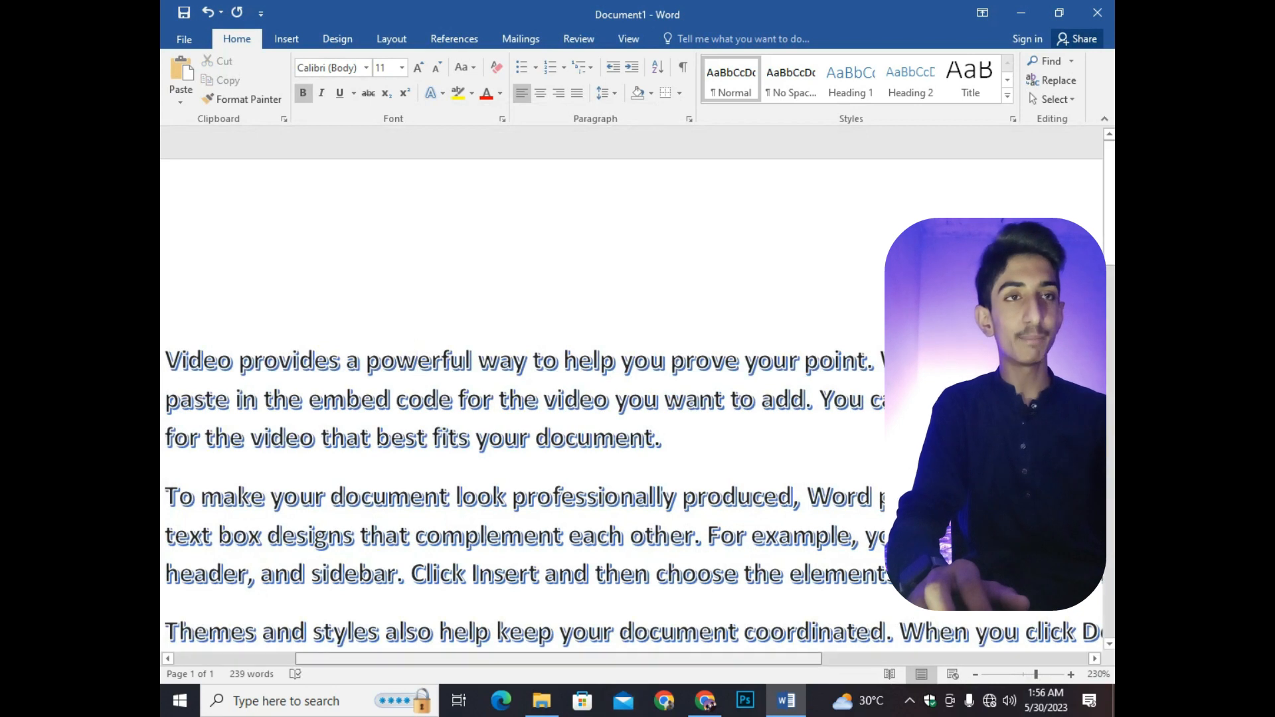
scroll(416, 361, left, 3)
click(433, 93)
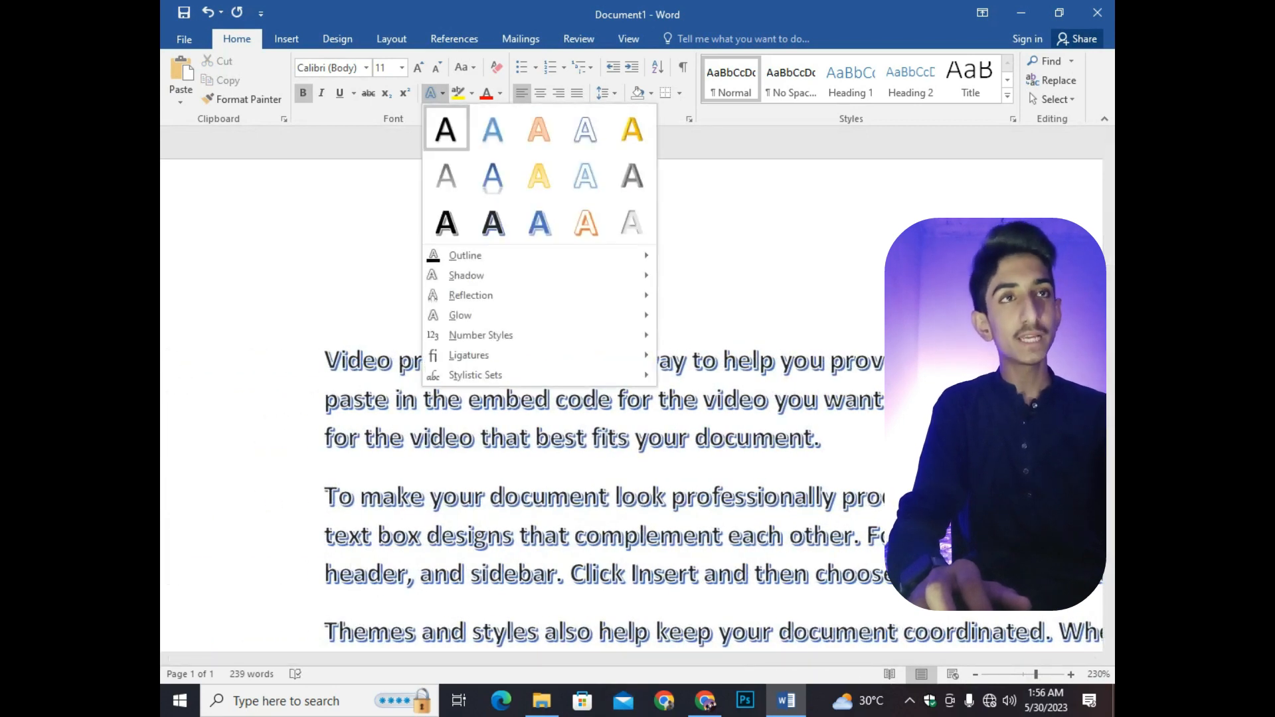
mouse_move(465, 255)
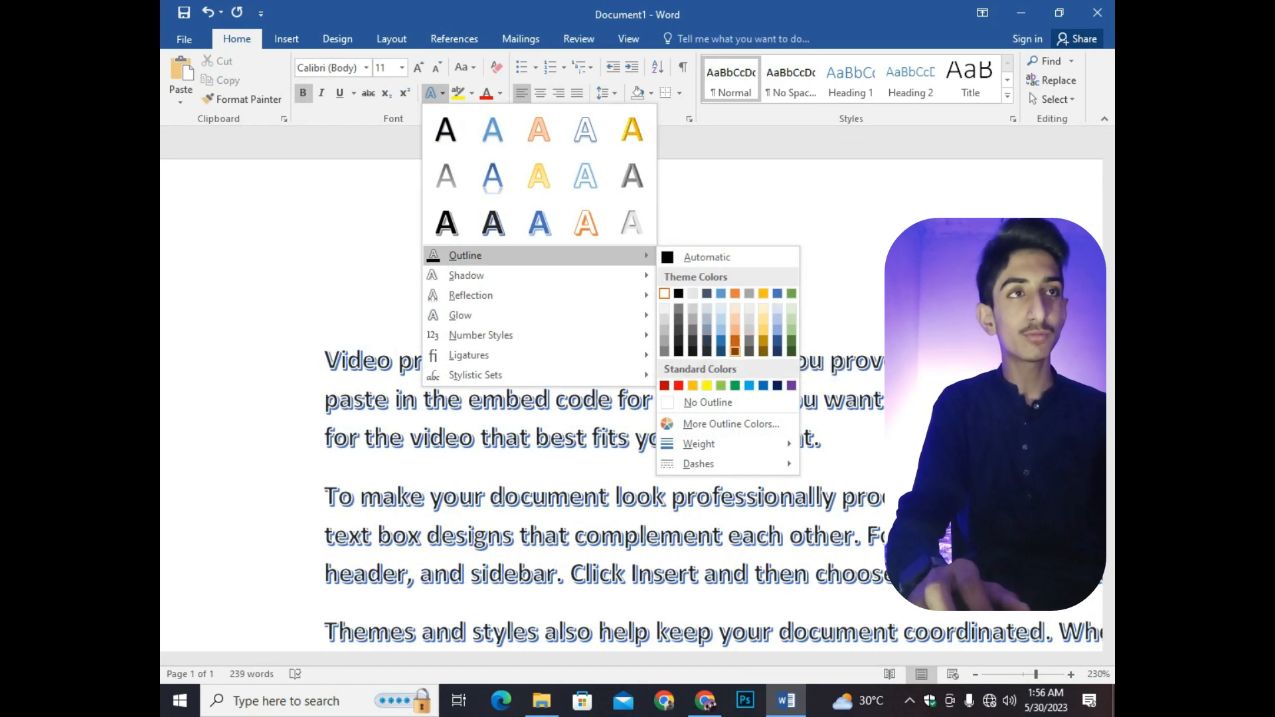
click(734, 351)
drag(636, 361, 524, 360)
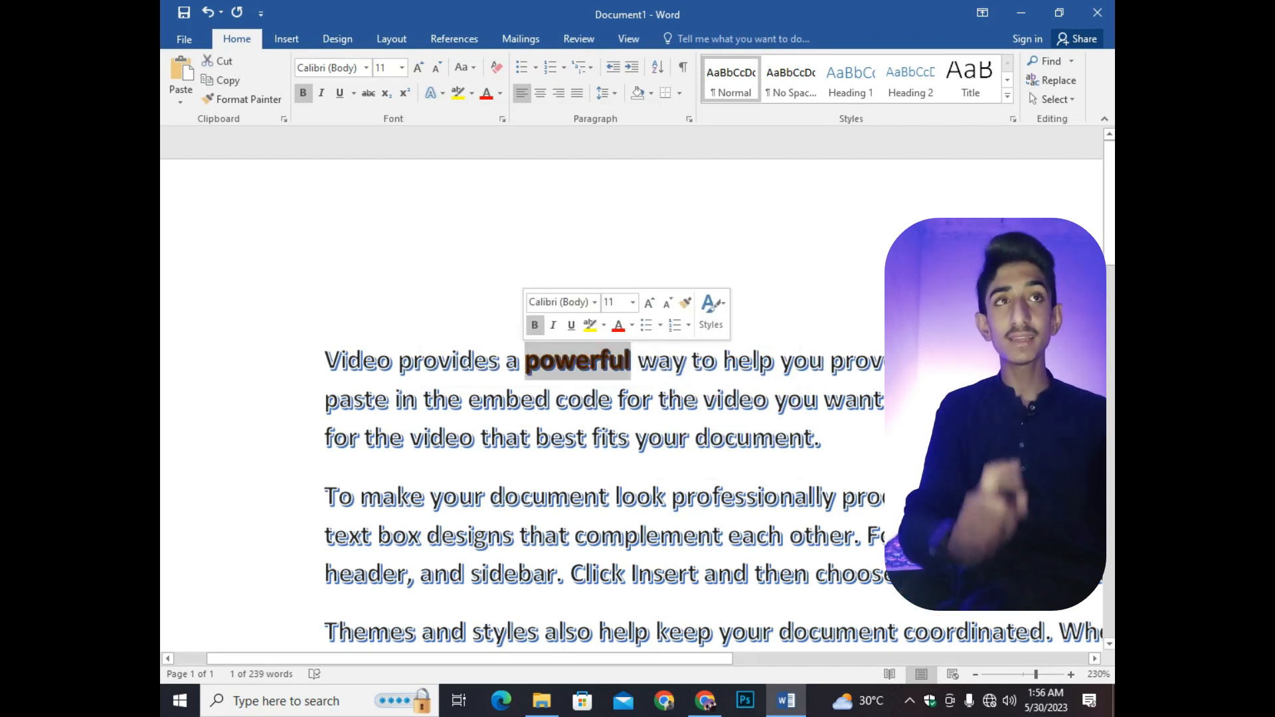
click(438, 93)
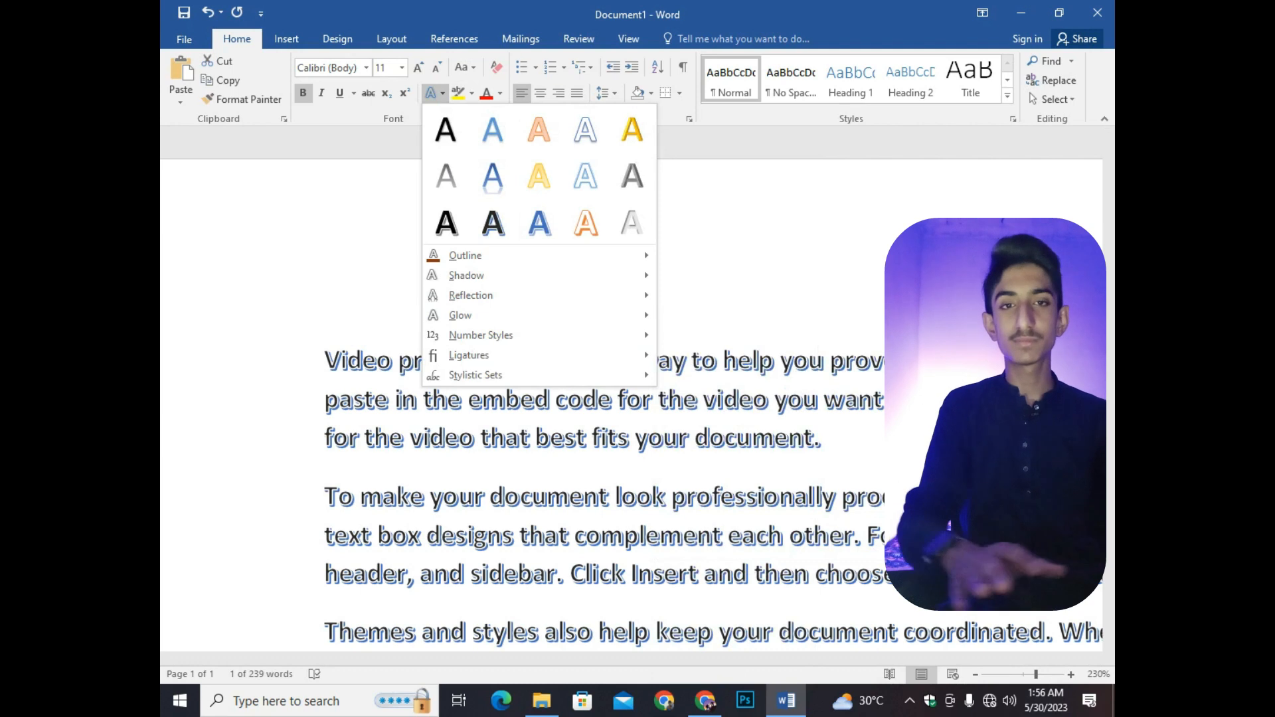
key(Escape)
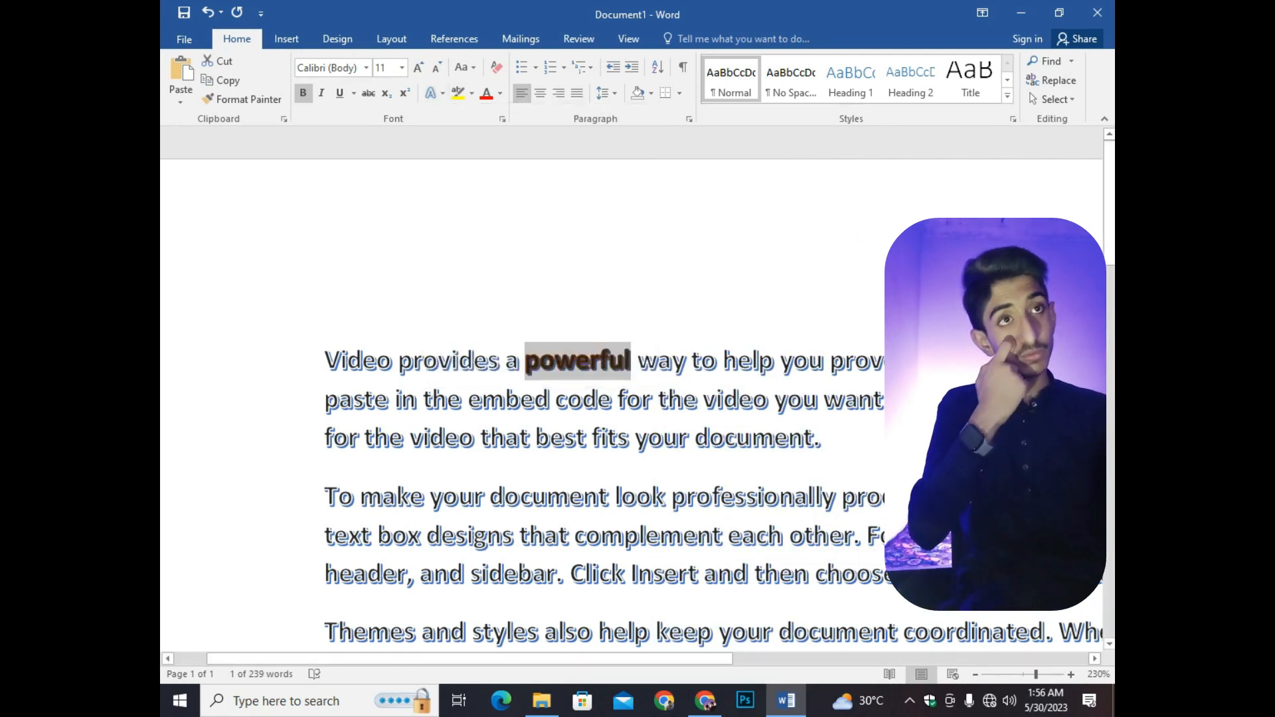
- Highlight the entire first paragraph in bright green
click(501, 362)
drag(312, 362, 312, 439)
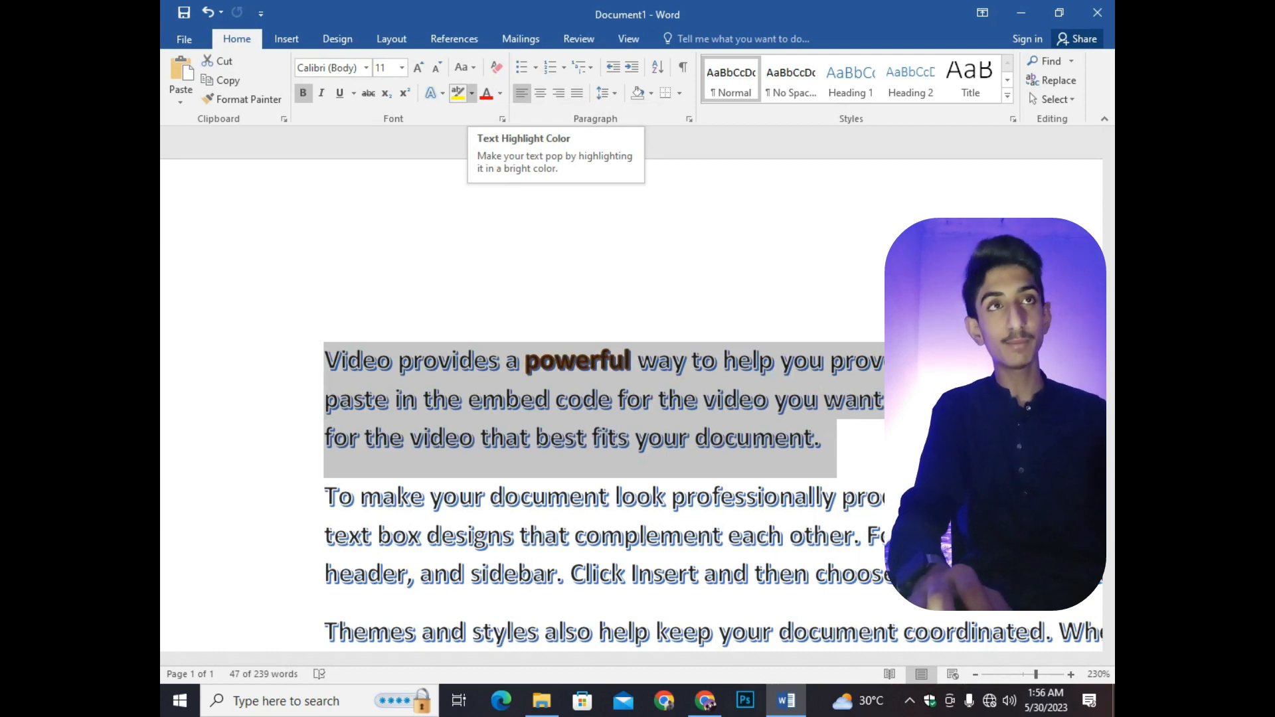
click(472, 93)
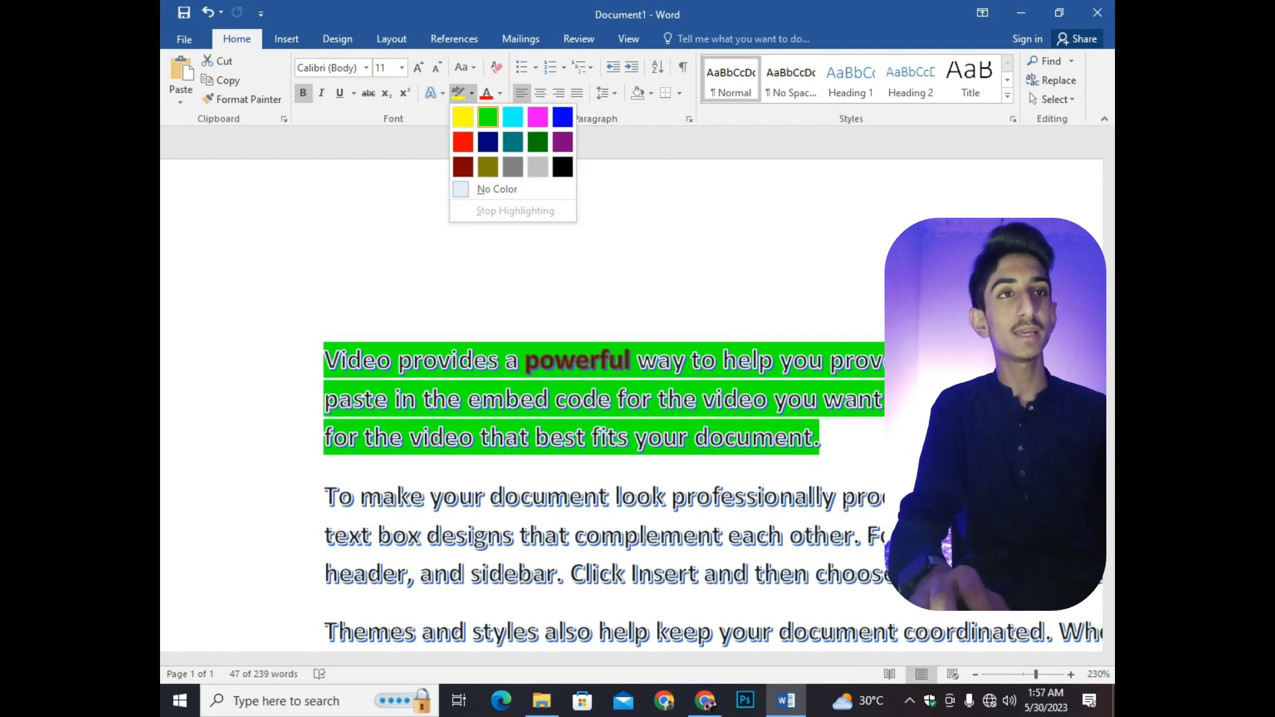
click(488, 117)
ctrl+scroll(638, 398, down, 8)
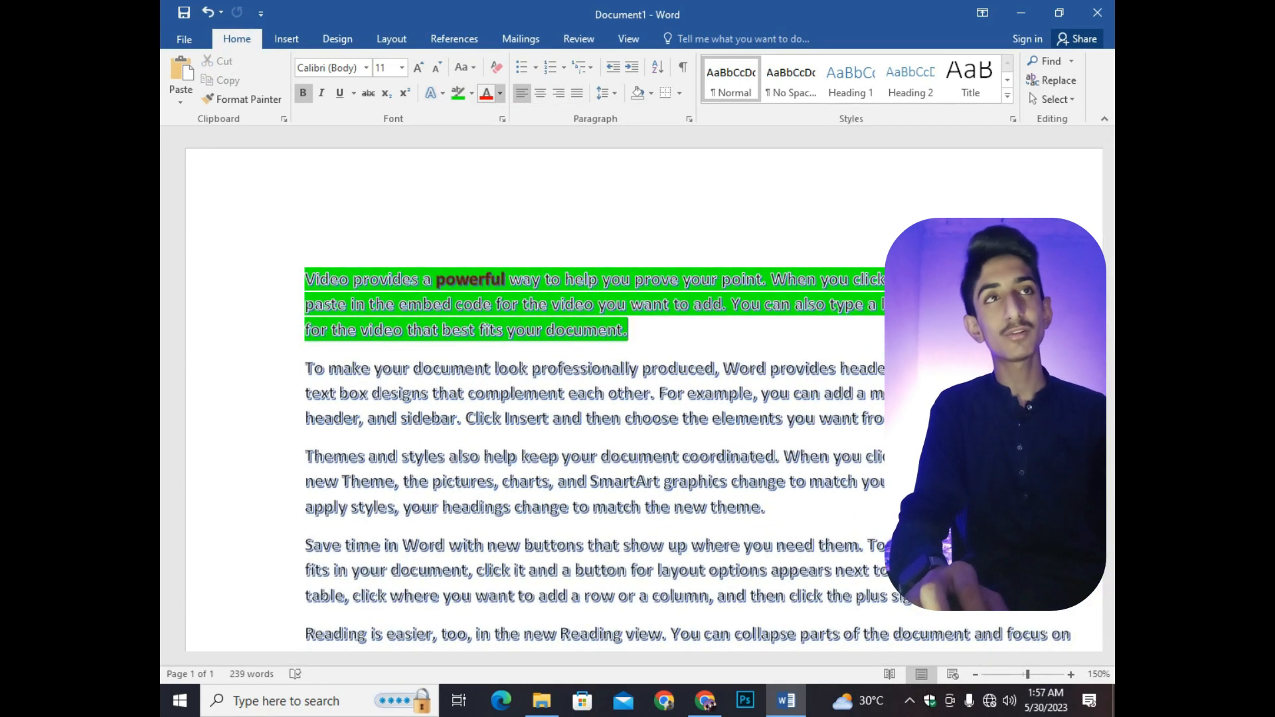
- Select the second paragraph and preview font colours on it without choosing one
click(500, 92)
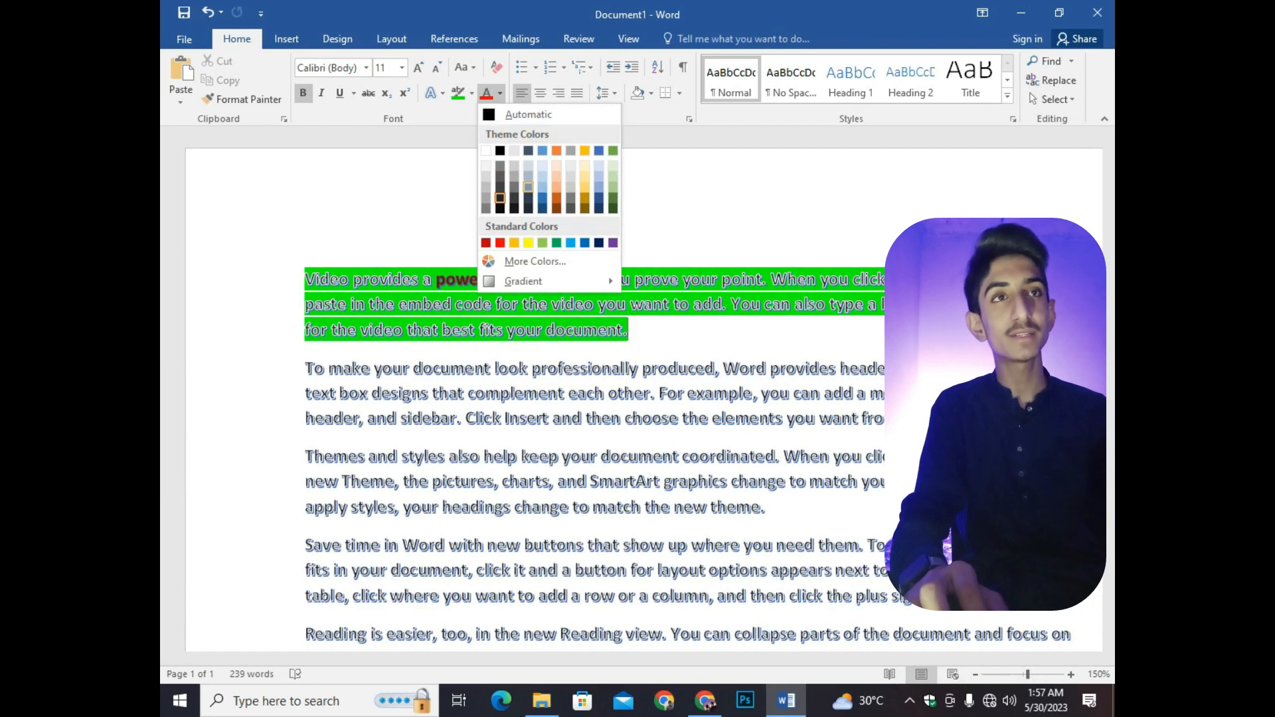
click(300, 332)
drag(300, 329, 796, 425)
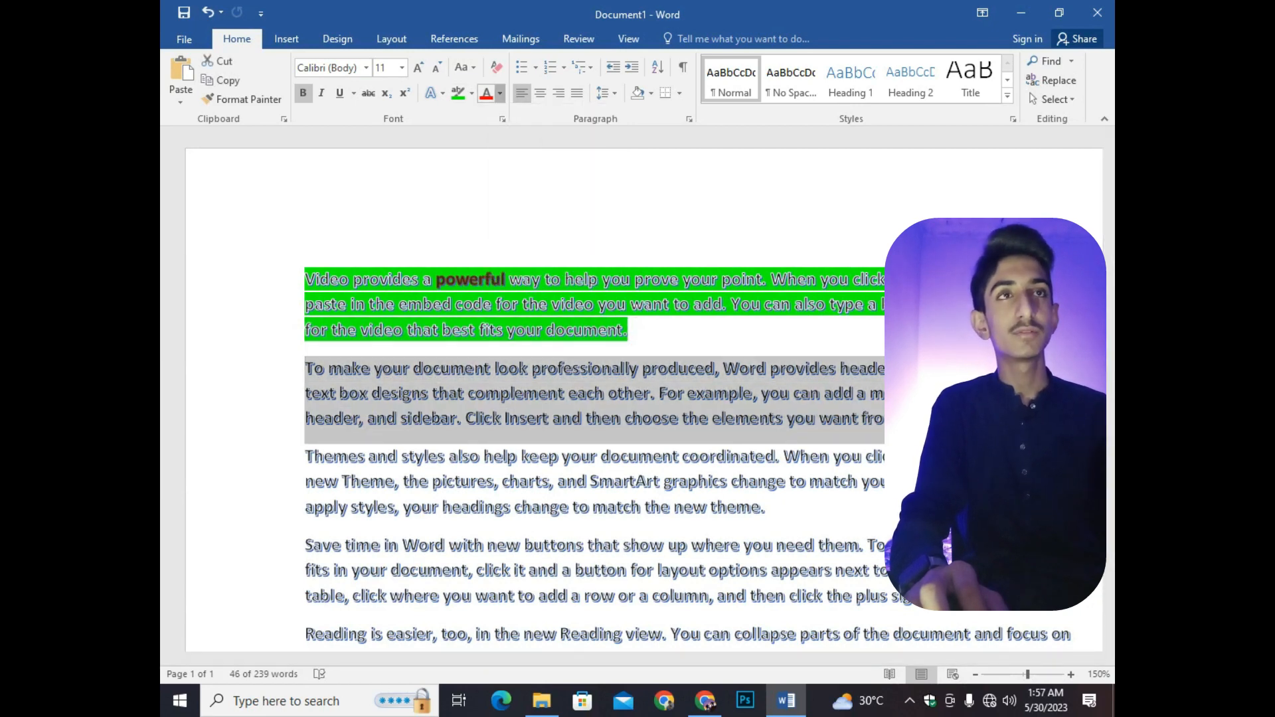
click(500, 93)
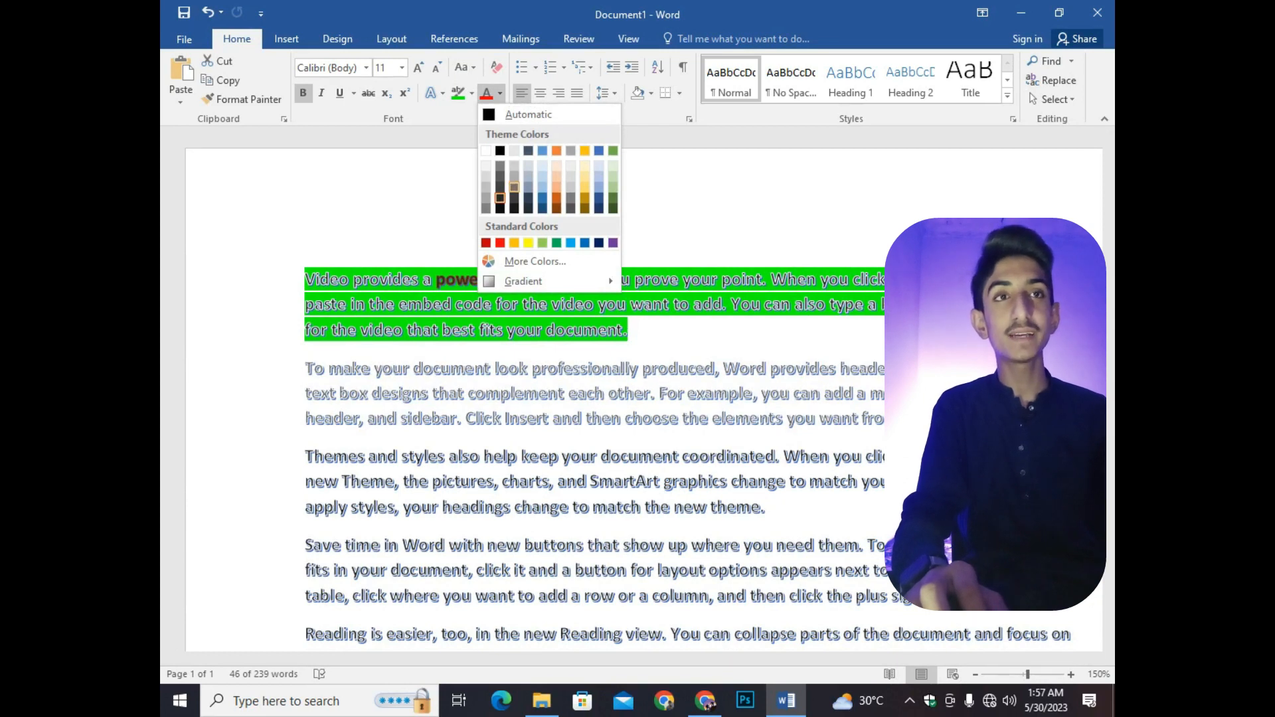
key(Escape)
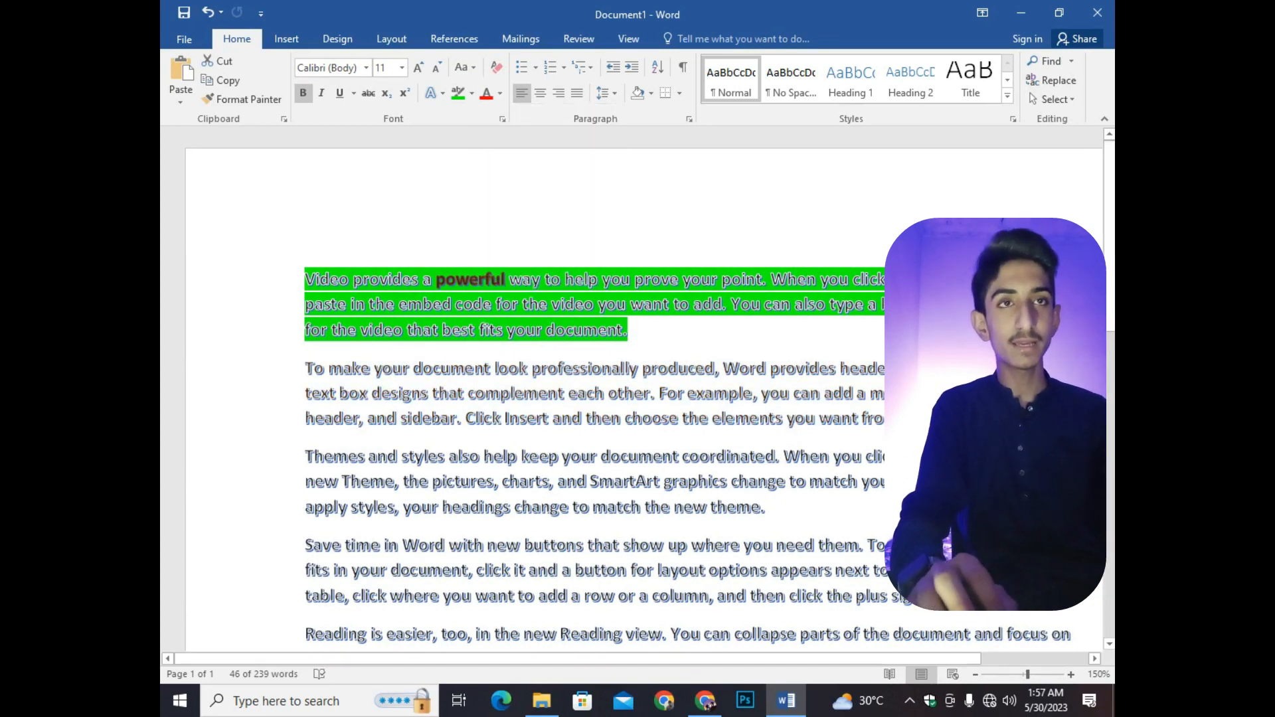
- Generate a new block of plain sample paragraphs below the last paragraph with =rand()
scroll(637, 398, down, 7)
click(307, 149)
text(=rand)
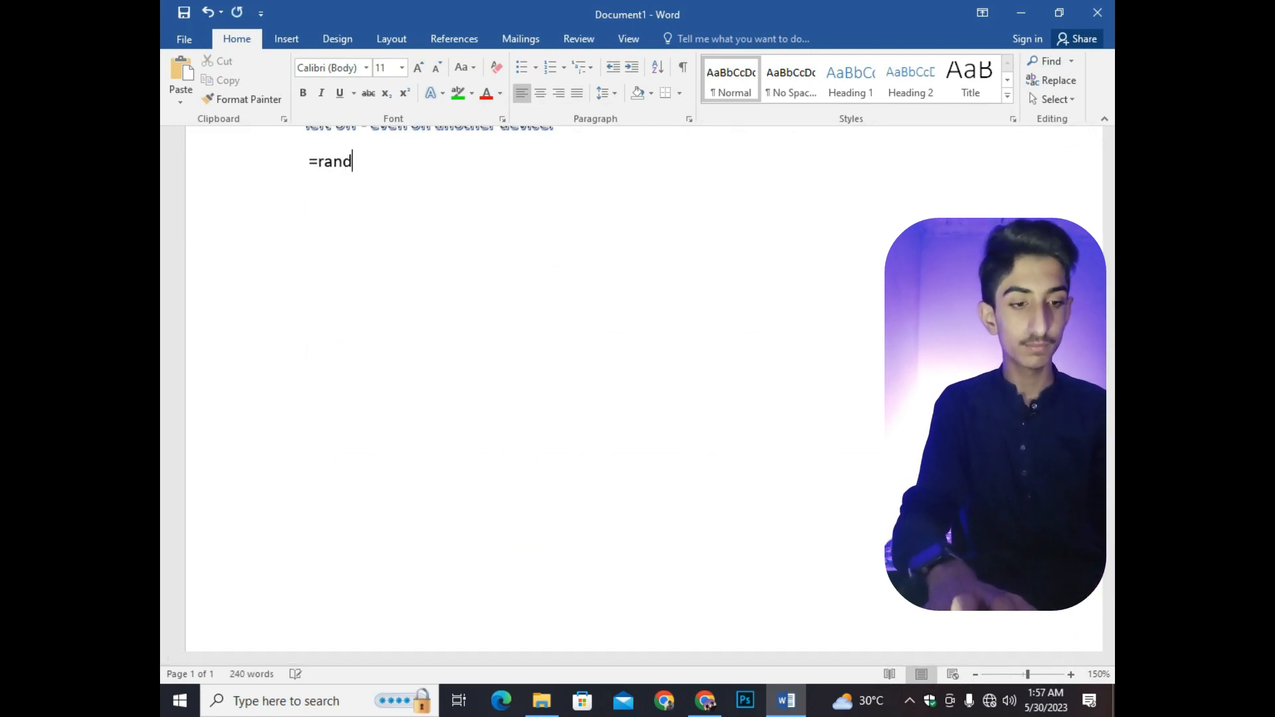
text(())
key(Return)
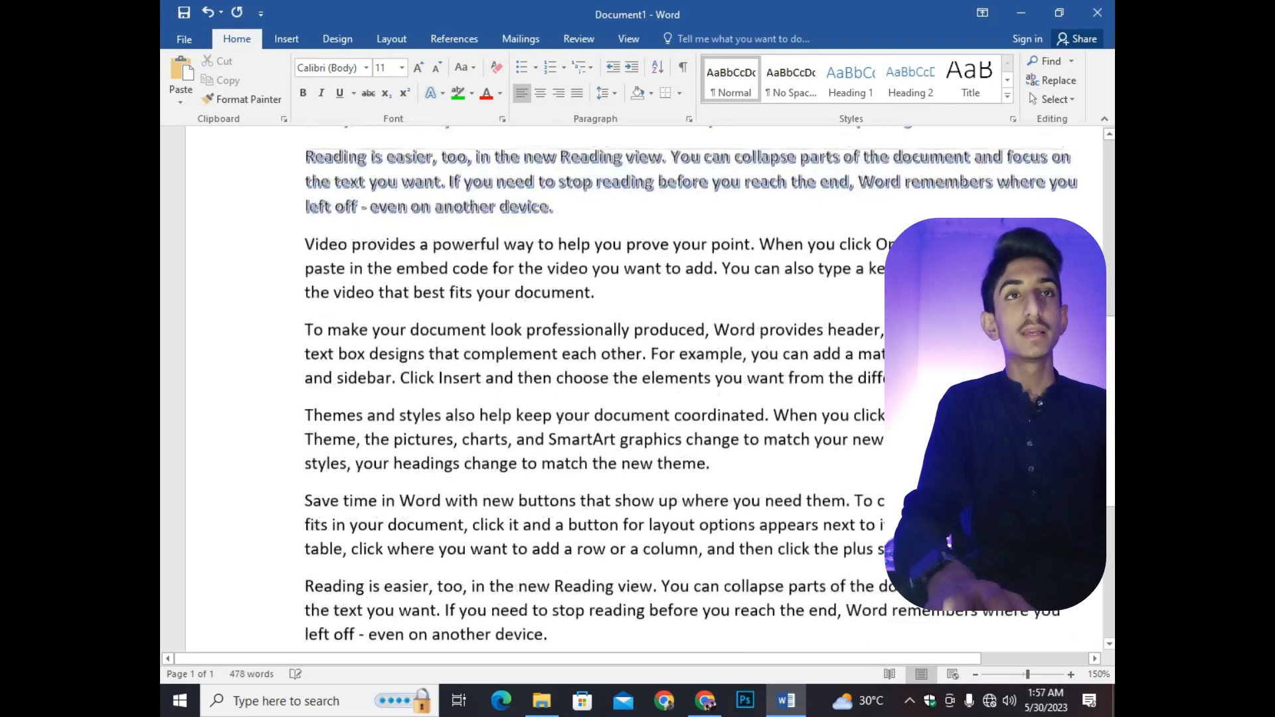
- Colour the first newly generated paragraph's text in a dark orange theme shade
drag(306, 281, 605, 330)
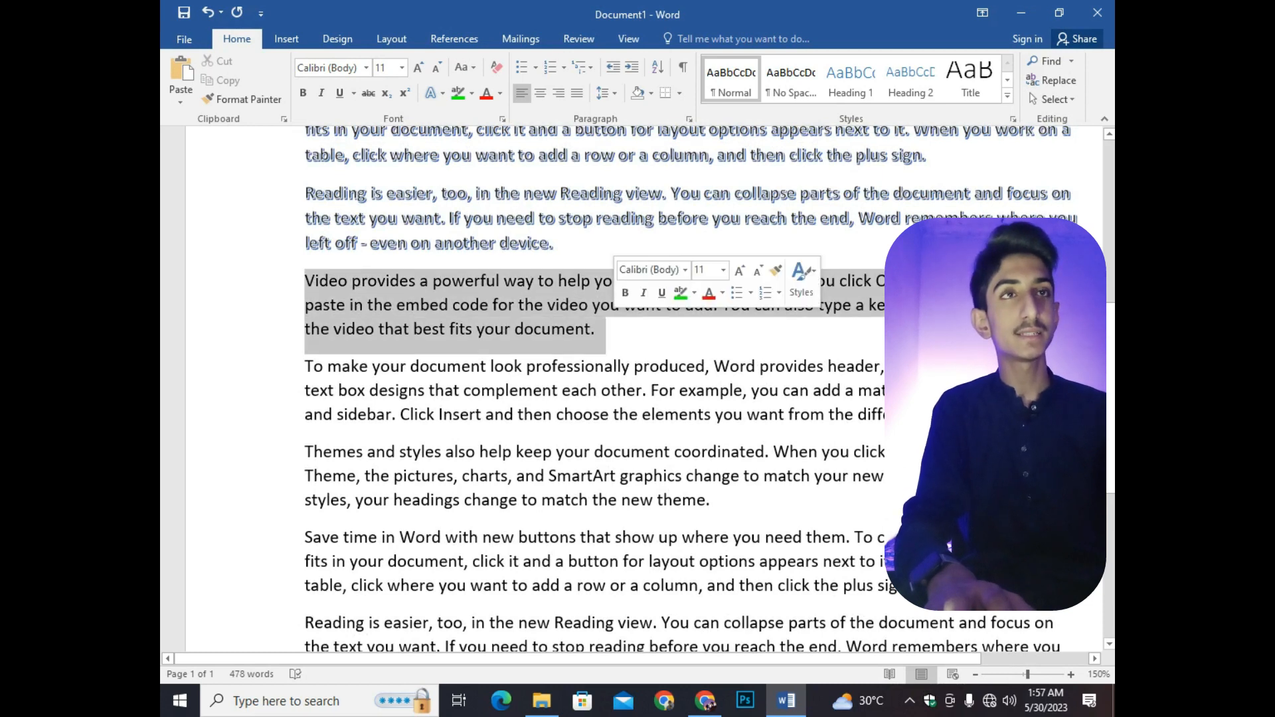
click(500, 94)
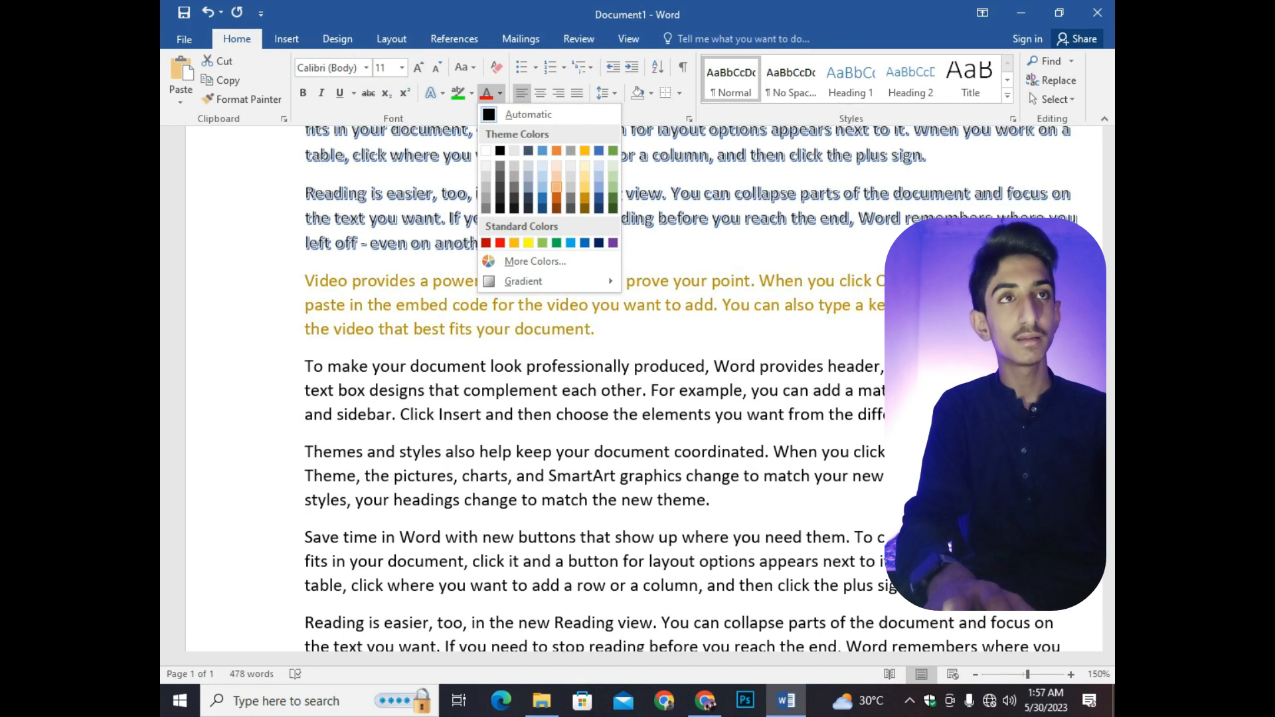
click(556, 187)
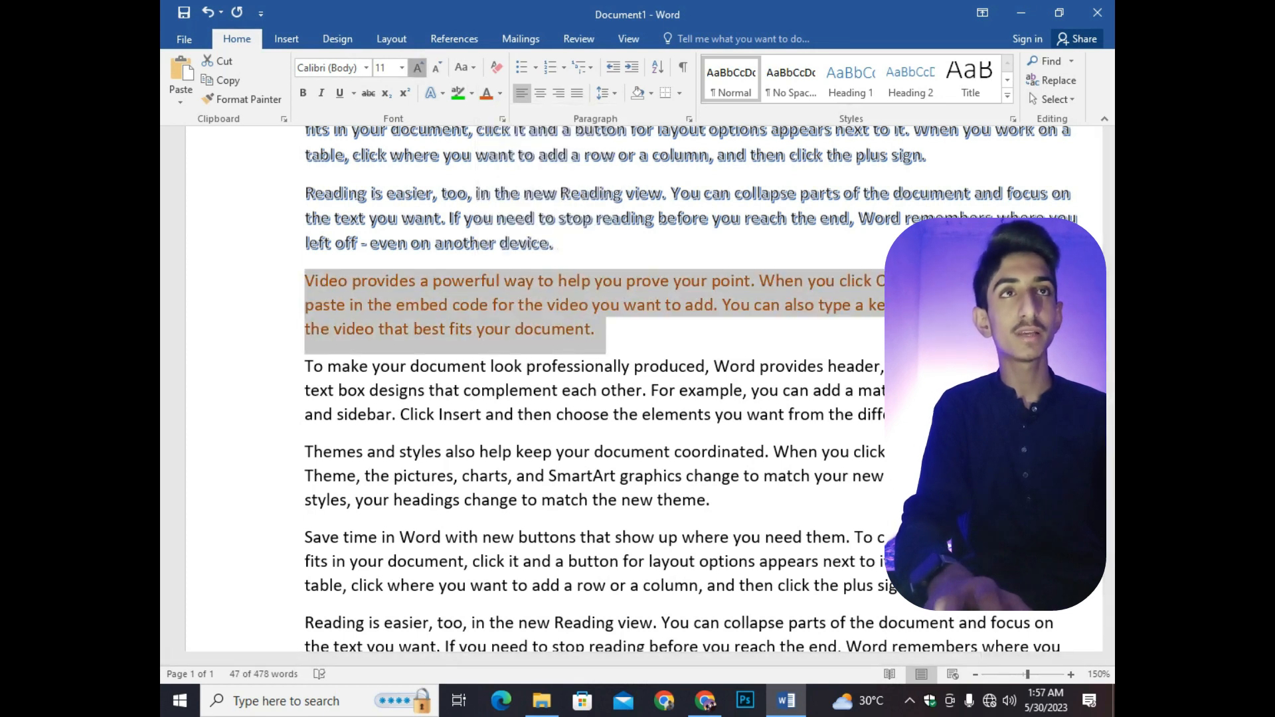
- Enlarge the orange paragraph's text stepwise to font size 22
click(417, 68)
click(418, 67)
click(417, 67)
click(418, 68)
click(418, 68)
click(418, 68)
click(341, 340)
drag(299, 292, 299, 493)
scroll(637, 389, up, 1)
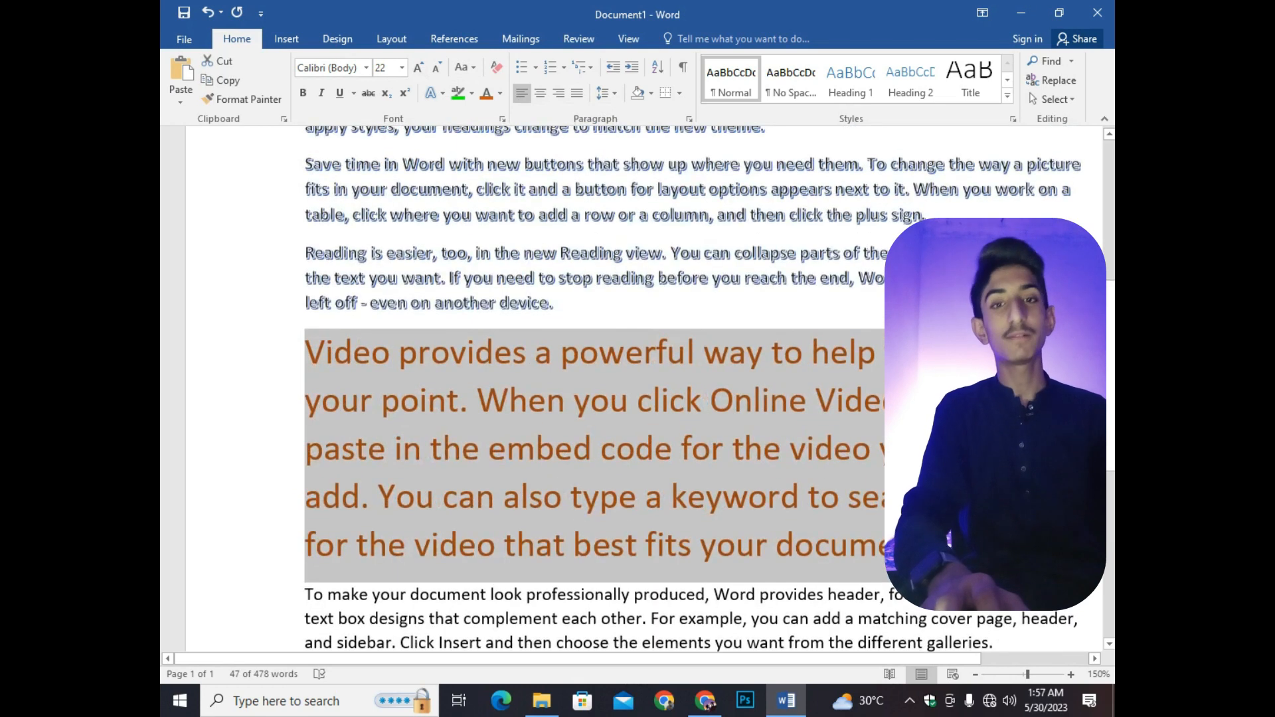
scroll(637, 388, up, 6)
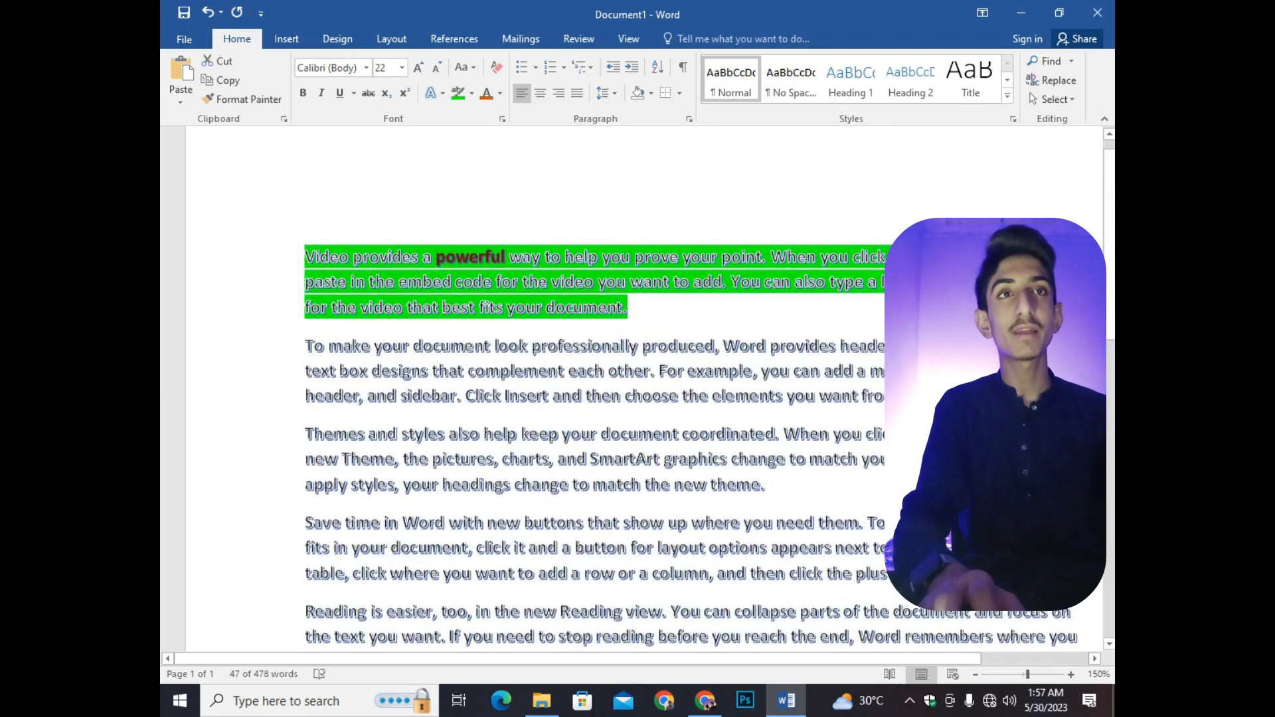
drag(306, 283, 714, 347)
drag(315, 397, 773, 486)
ctrl+scroll(637, 388, down, 6)
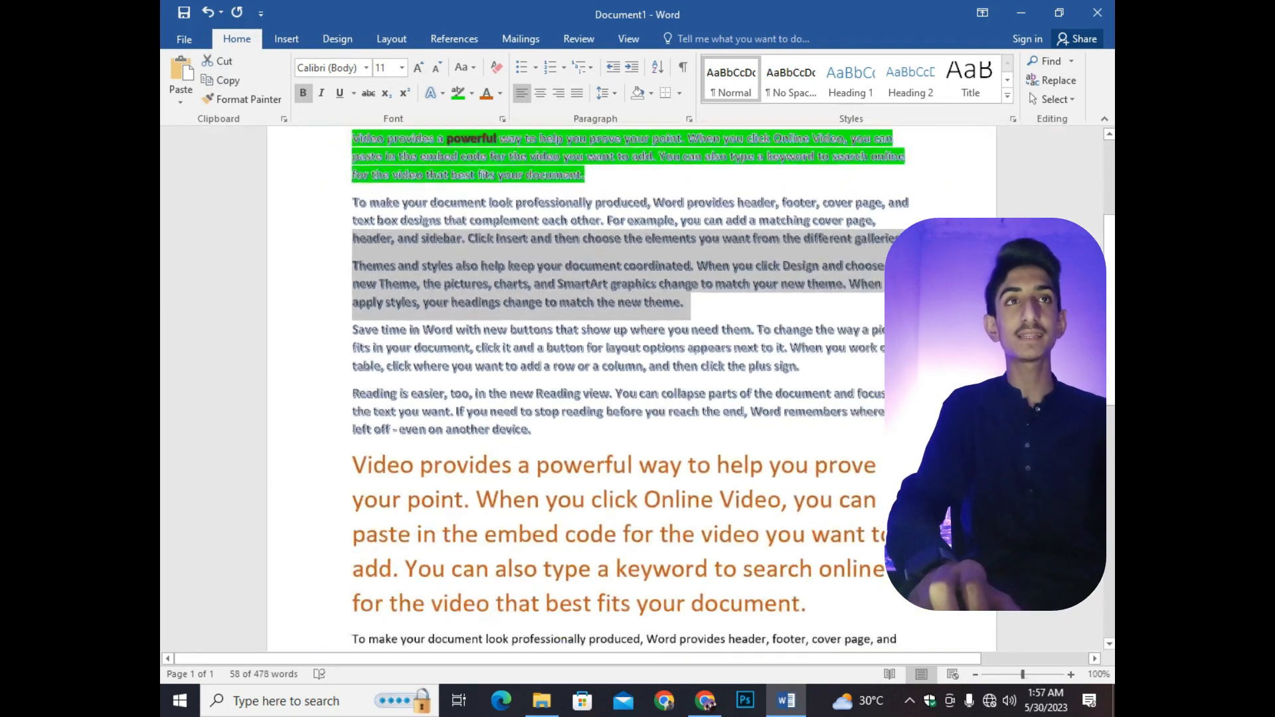